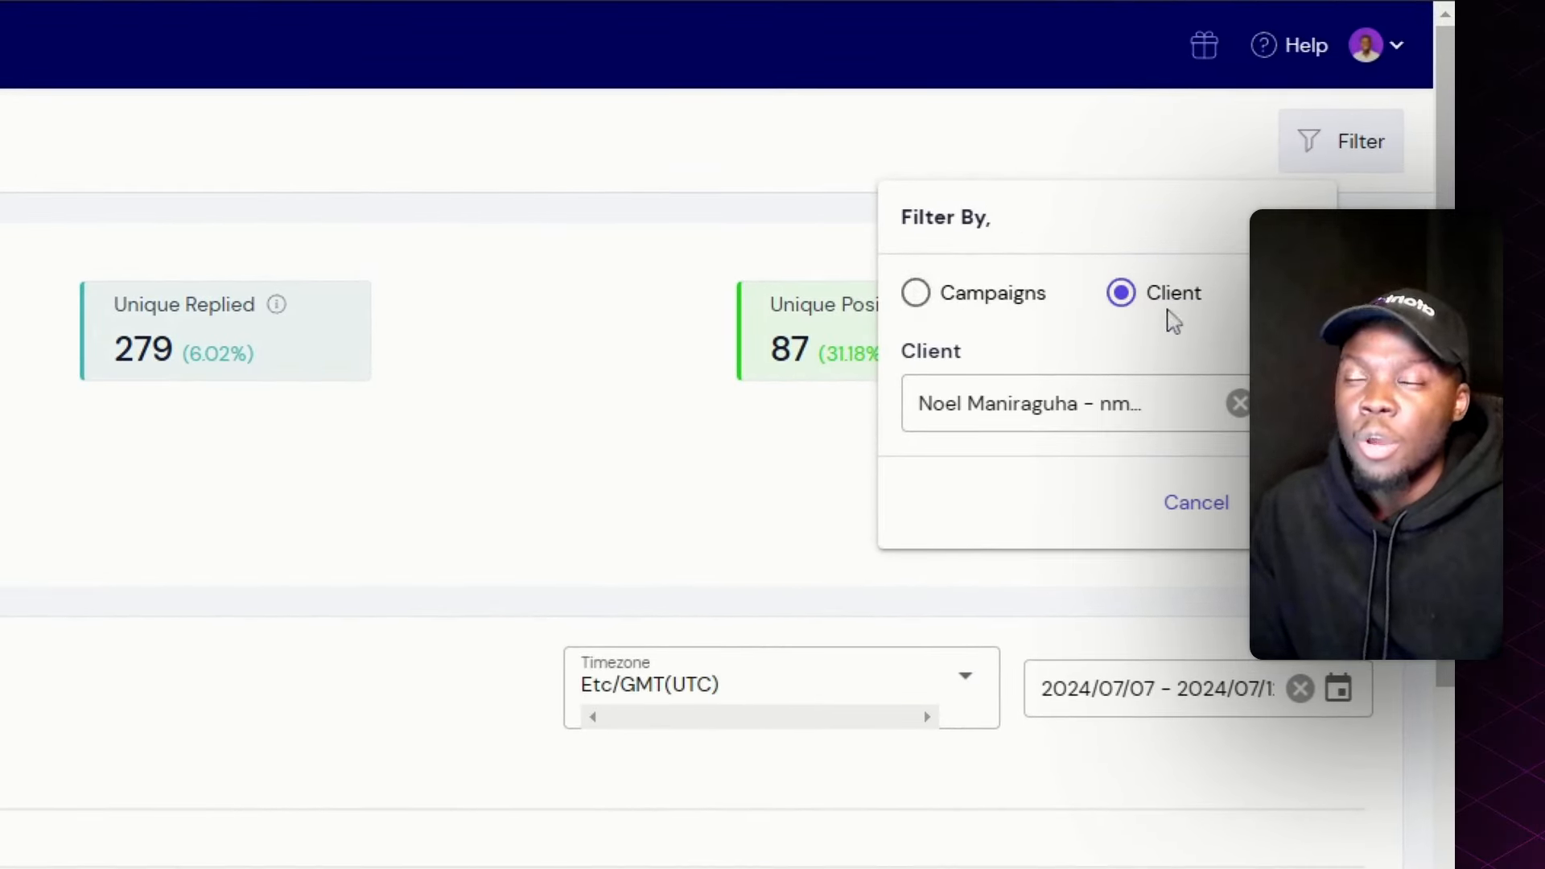
Step: Close the client filter and review the sent, replied and bounced figures per sending account in the Email Deliverability Report
left_click(320, 585)
scroll(296, 602, "down", 10)
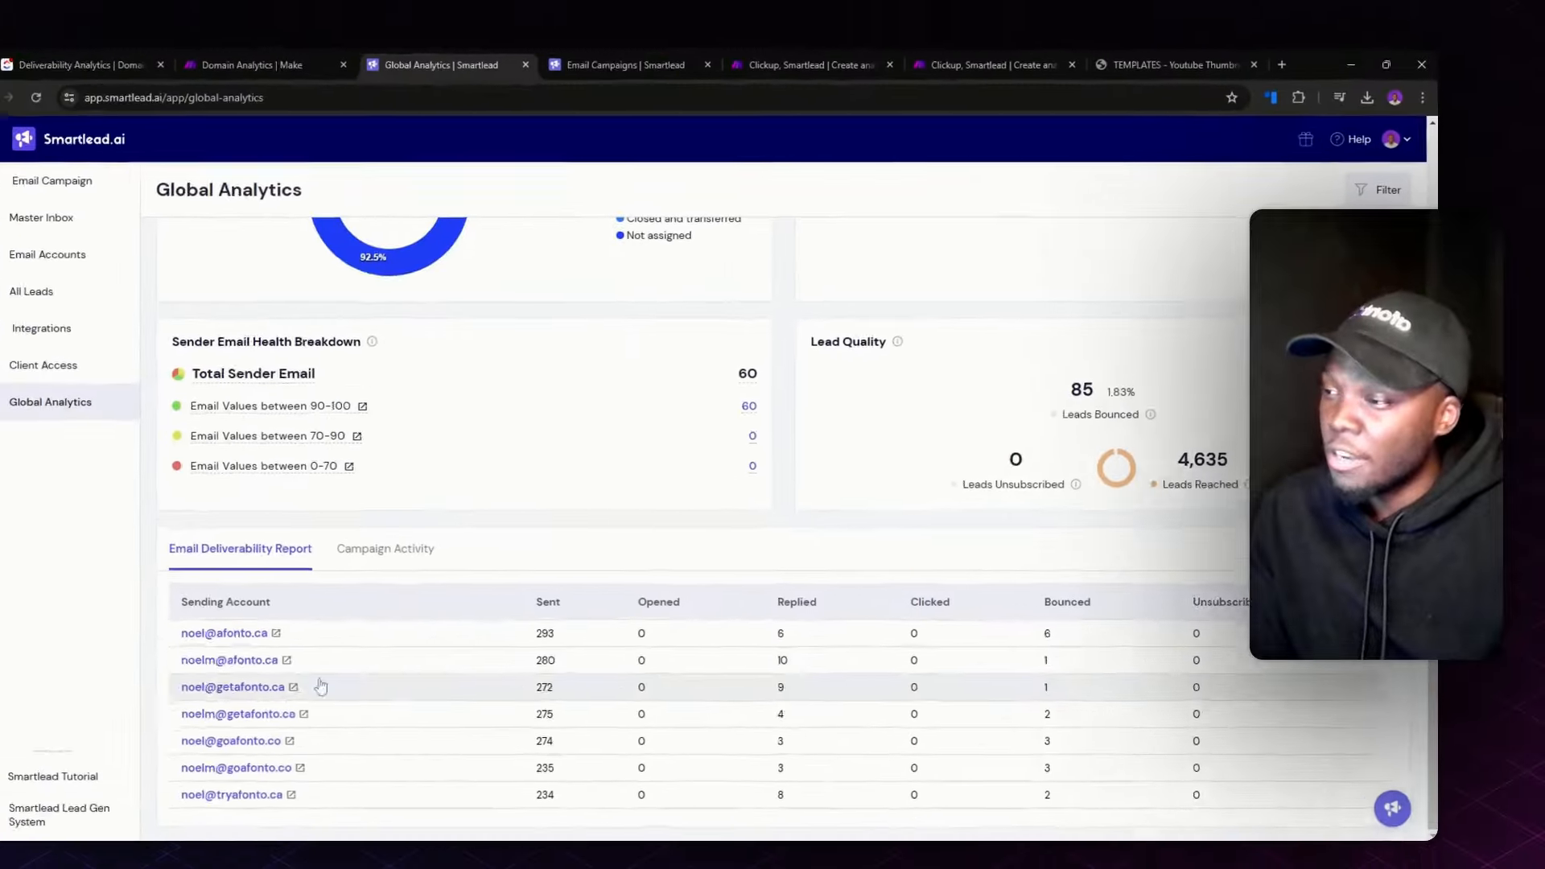
scroll(401, 650, "down", 8)
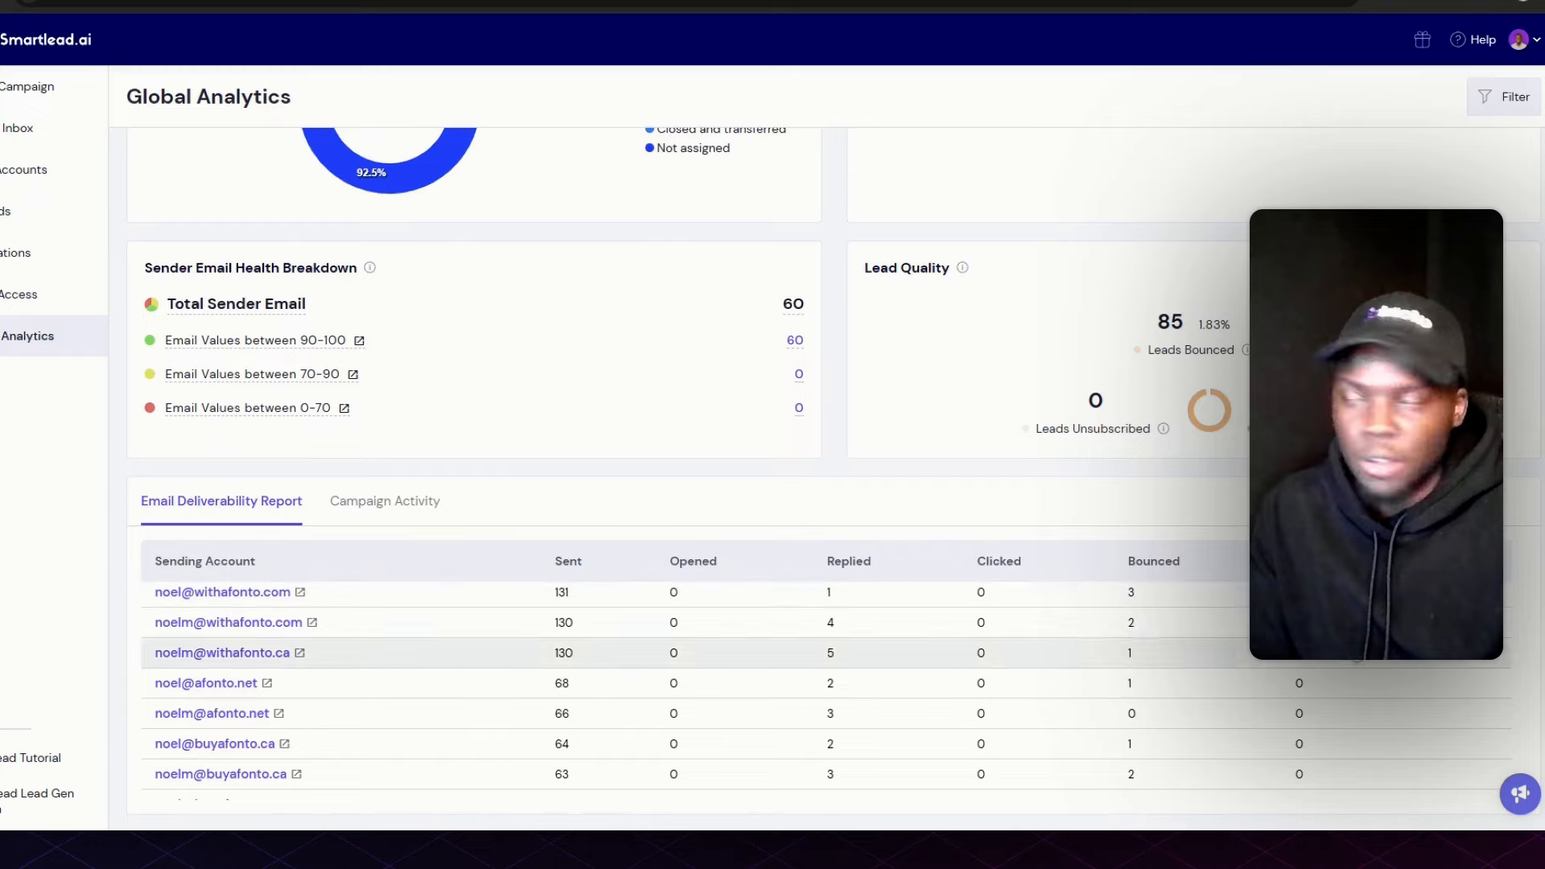
Step: Open the analytics of the Afonto 1-3 email campaign and review its Sequence Breakup
left_click(627, 21)
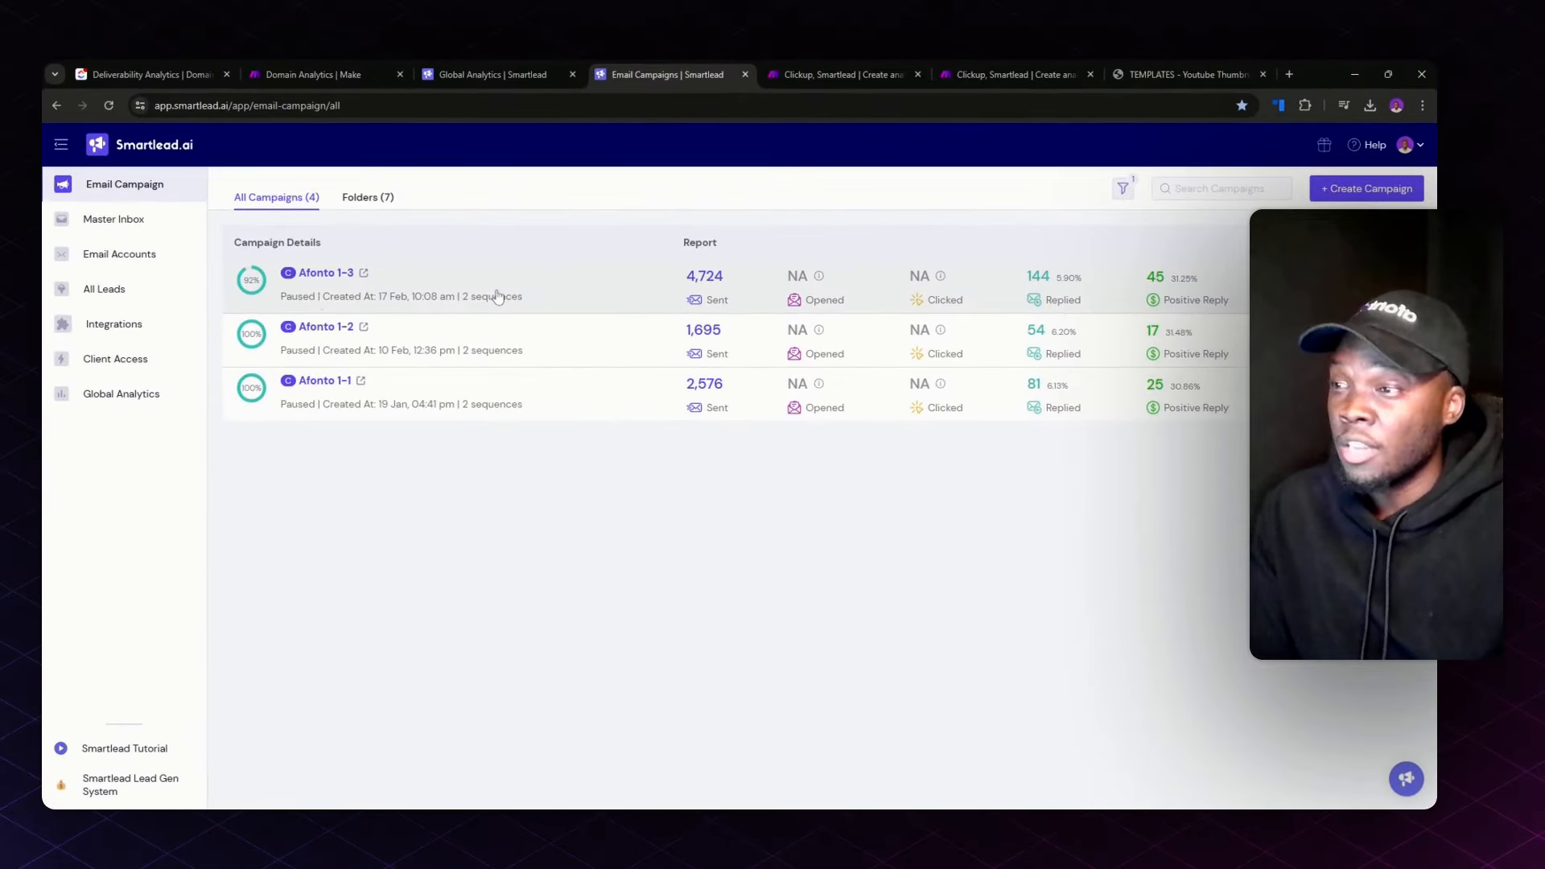
left_click(498, 297)
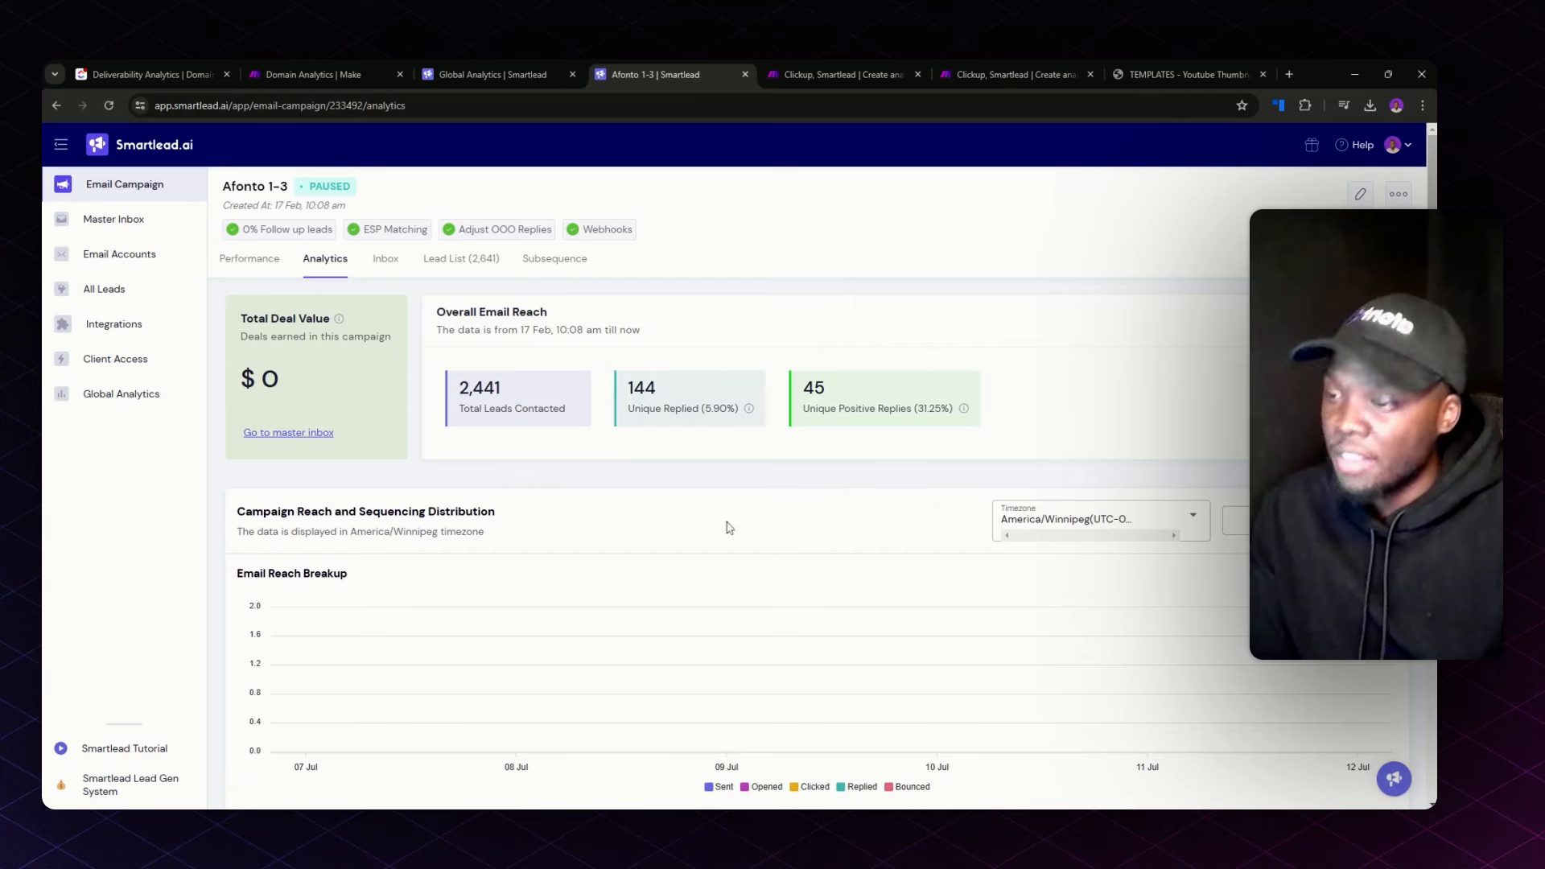
scroll(729, 528, "down", 8)
scroll(318, 425, "up", 3)
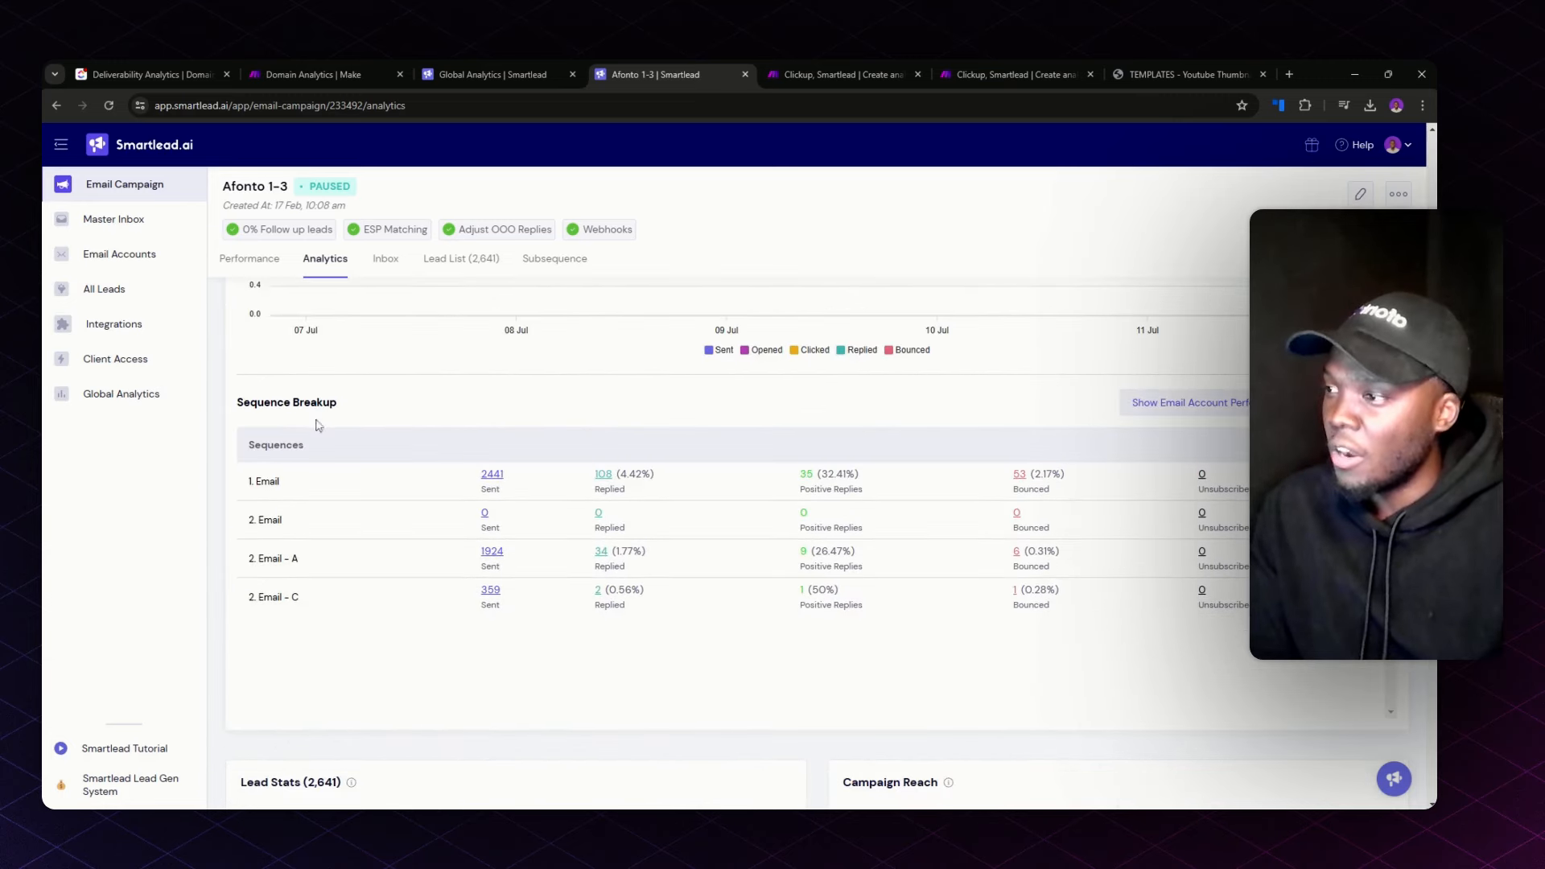
scroll(885, 475, "up", 1)
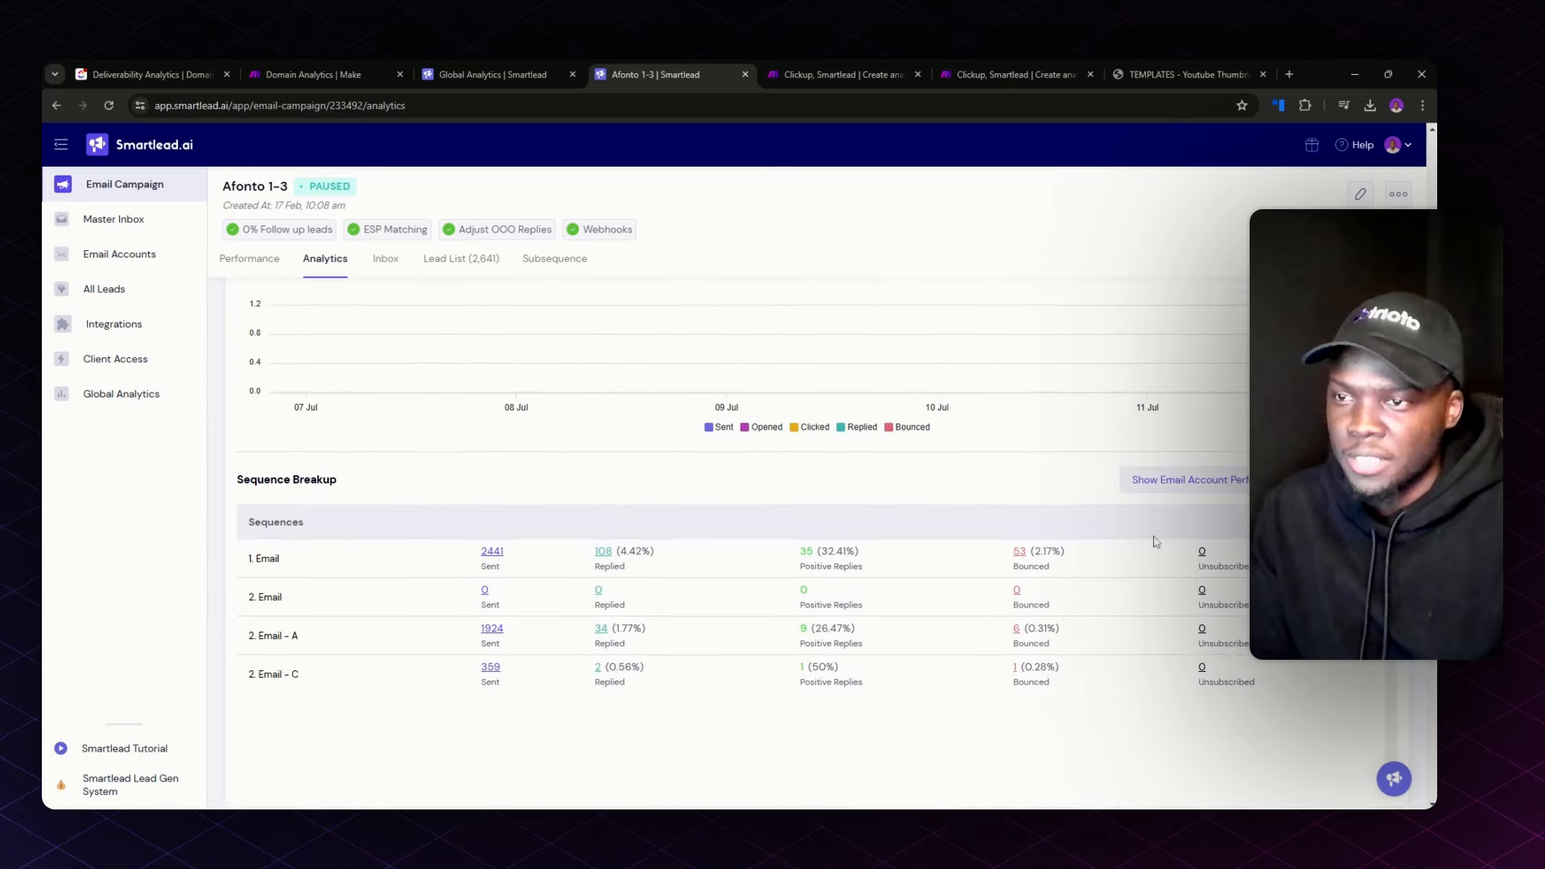
Step: Show the email account performance in the Sequence Breakup and look through the figures for each mailbox
left_click(1214, 484)
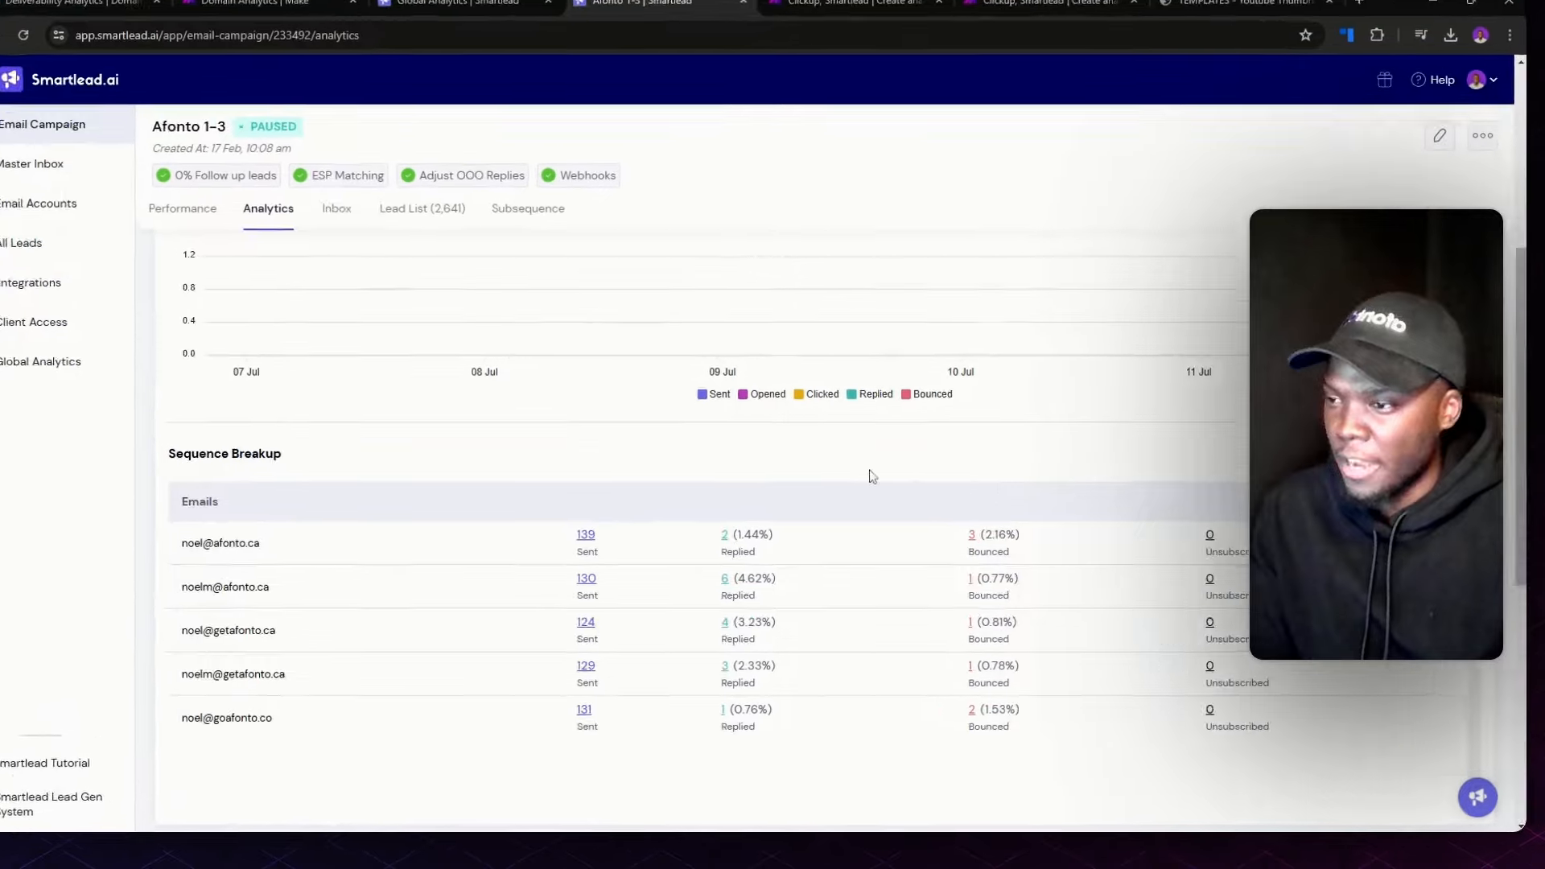
scroll(495, 542, "down", 1)
scroll(659, 514, "down", 3)
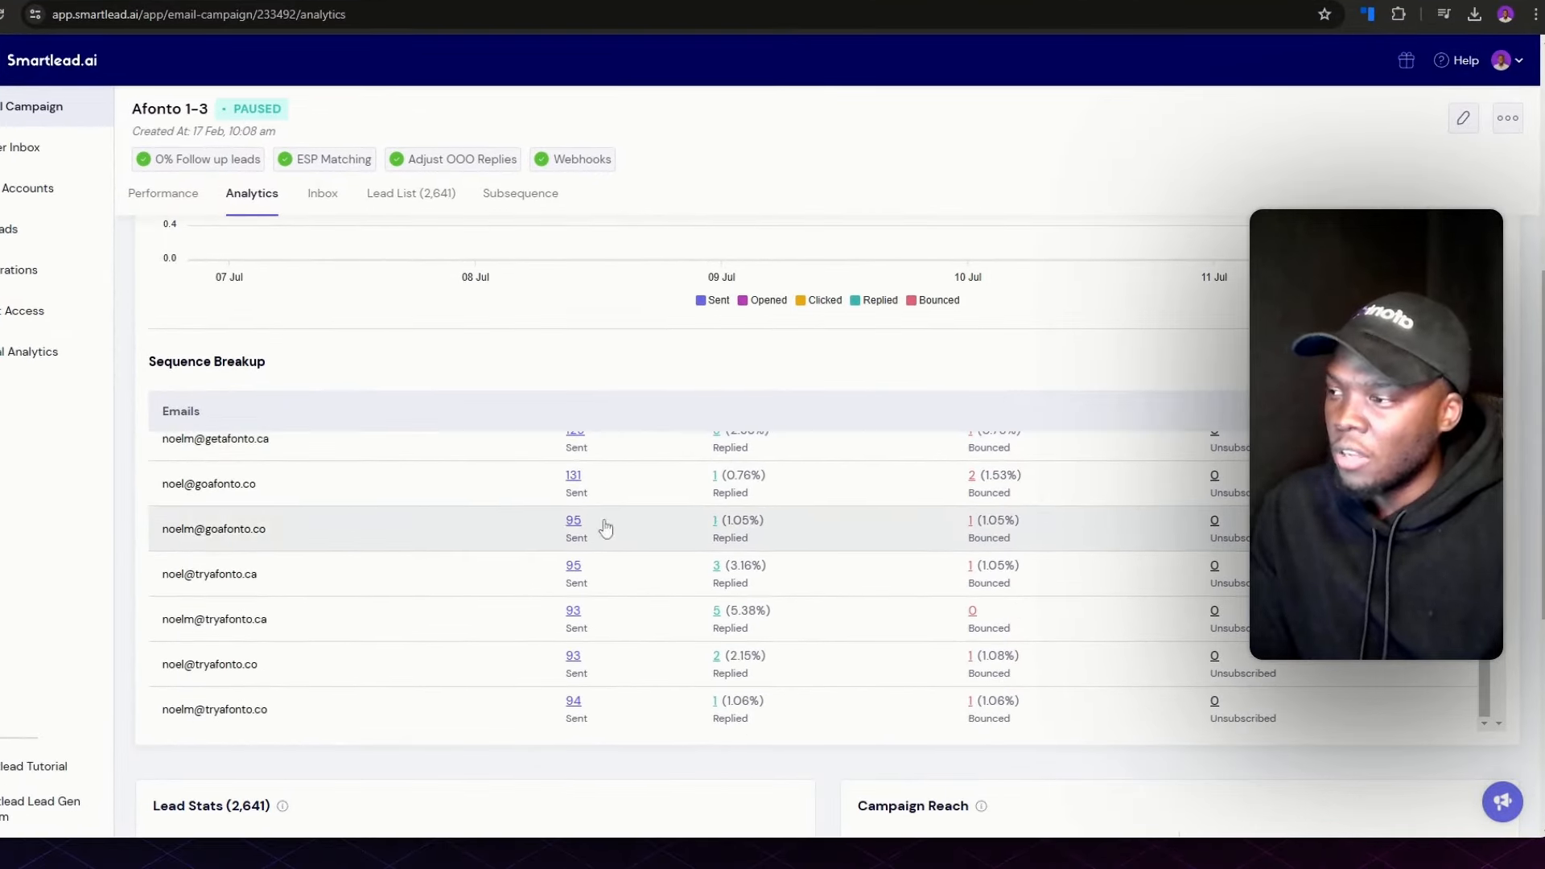
scroll(523, 608, "up", 3)
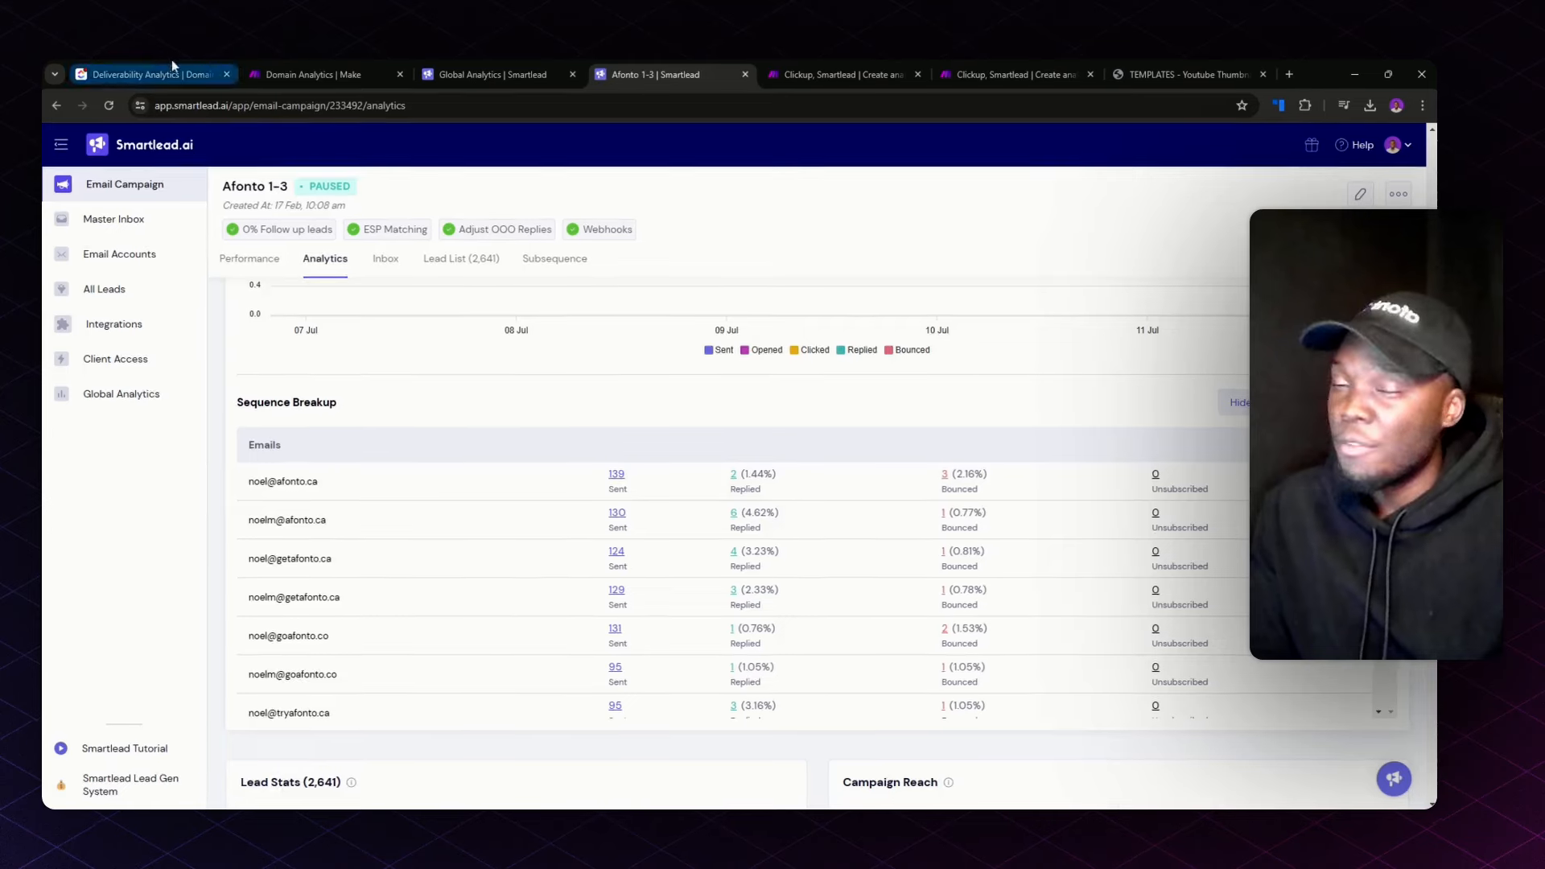
Step: Switch to the ClickUp Deliverability Analytics list and view the Domain Platform options for the theafonto.ca domain
left_click(172, 59)
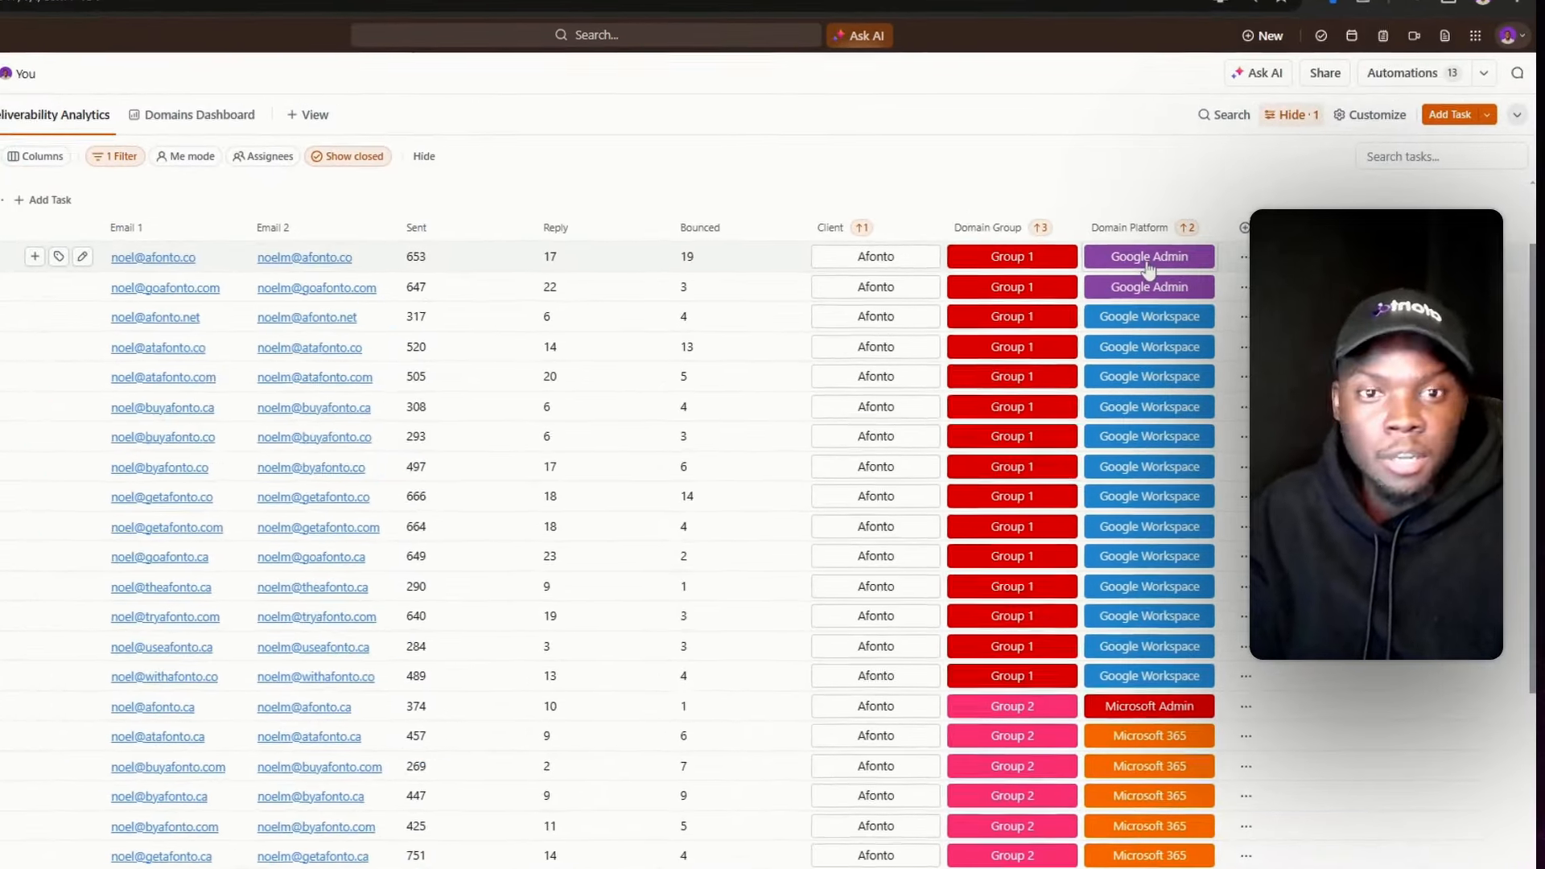
scroll(1127, 298, "down", 4)
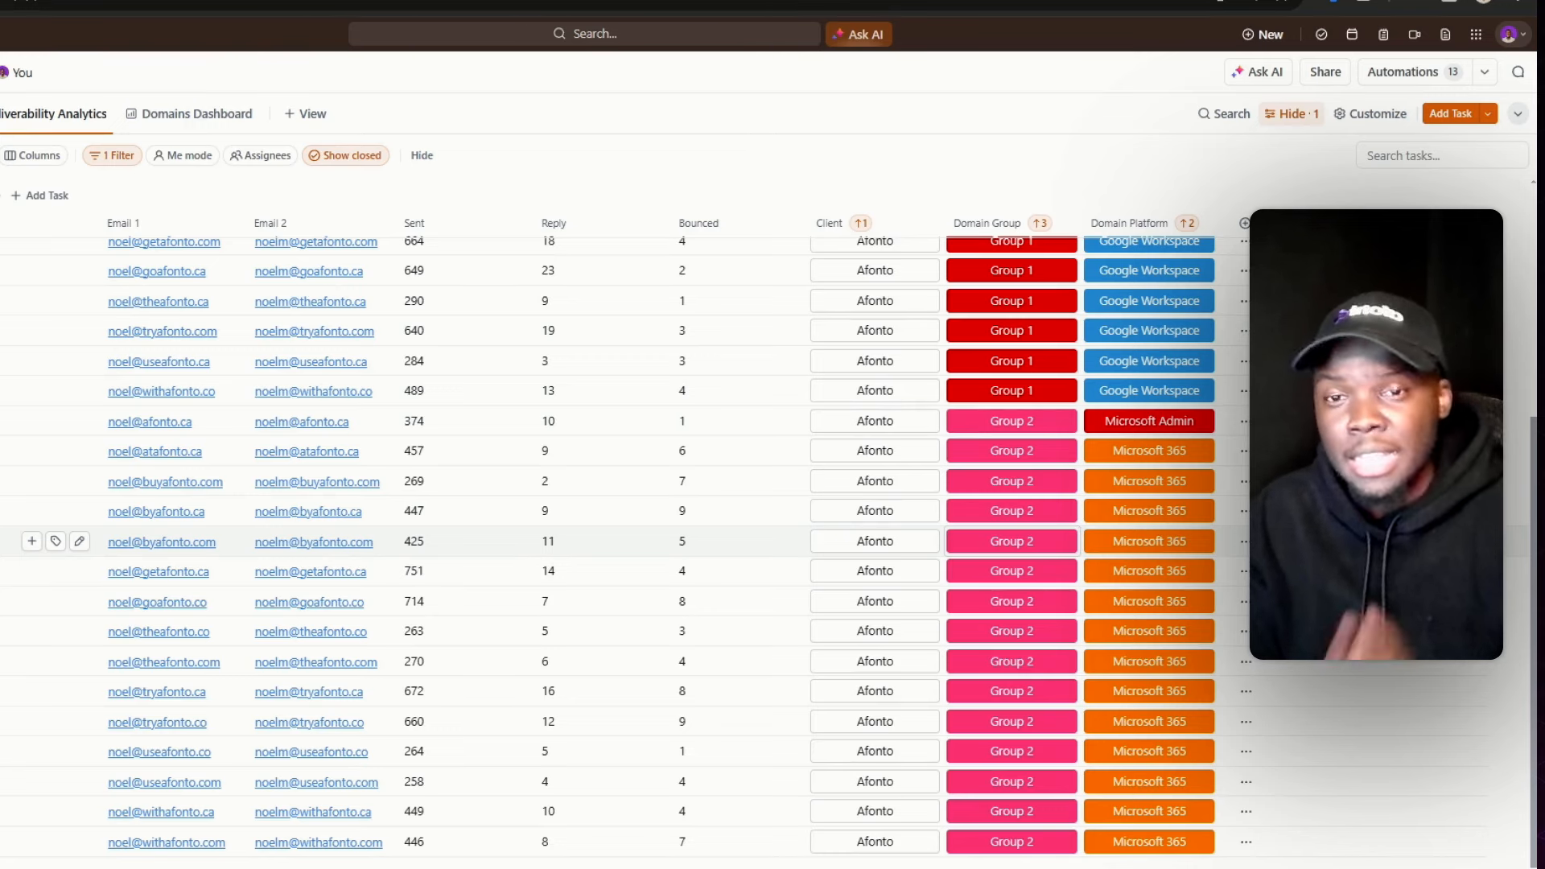
left_click(1147, 302)
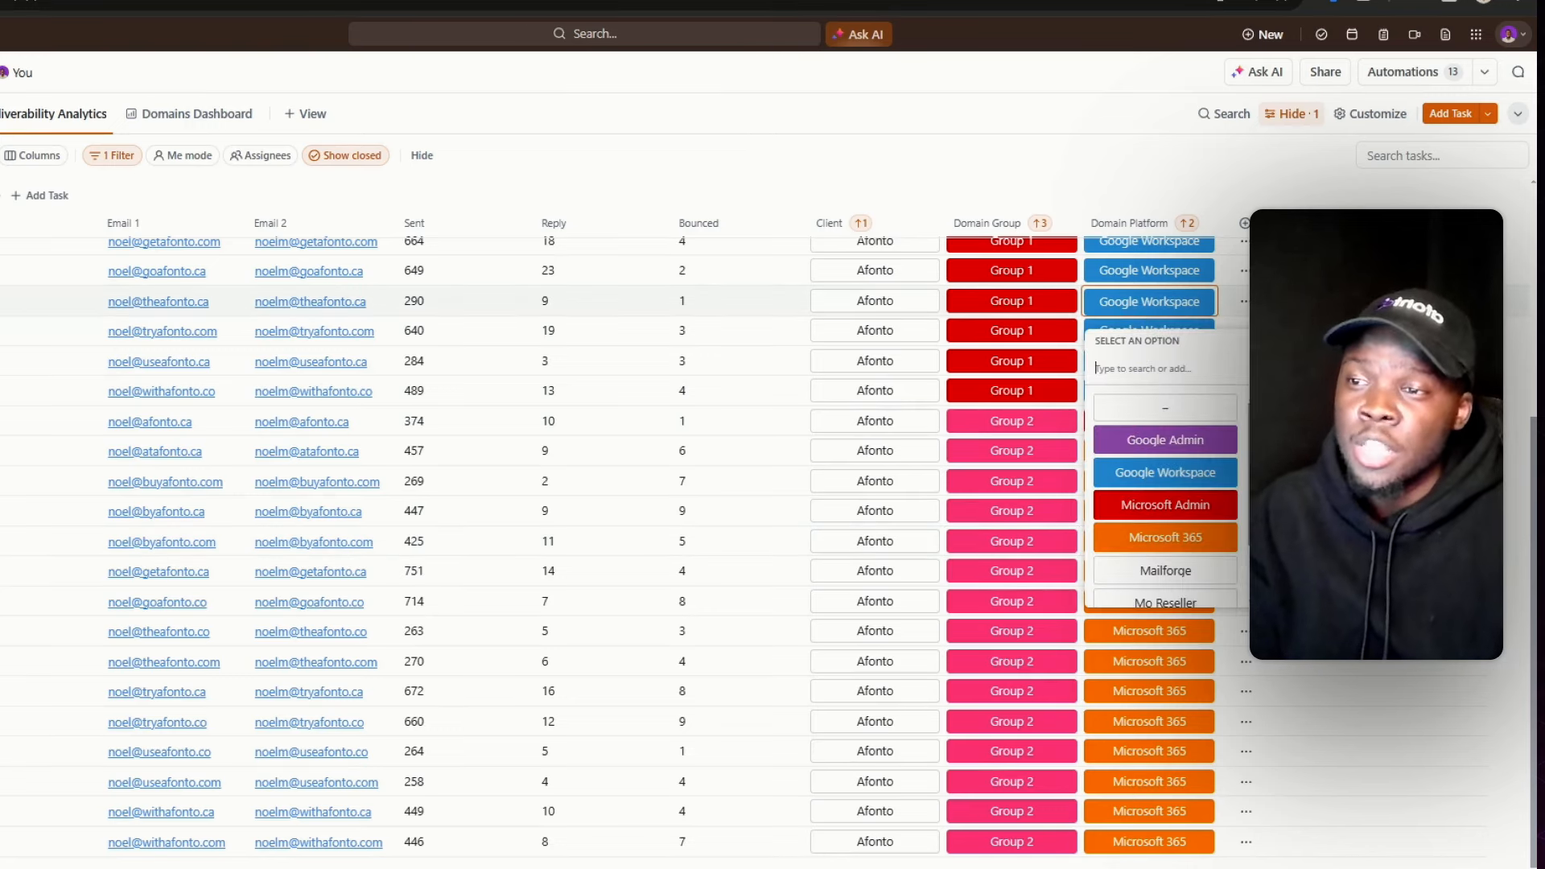
scroll(1156, 483, "down", 1)
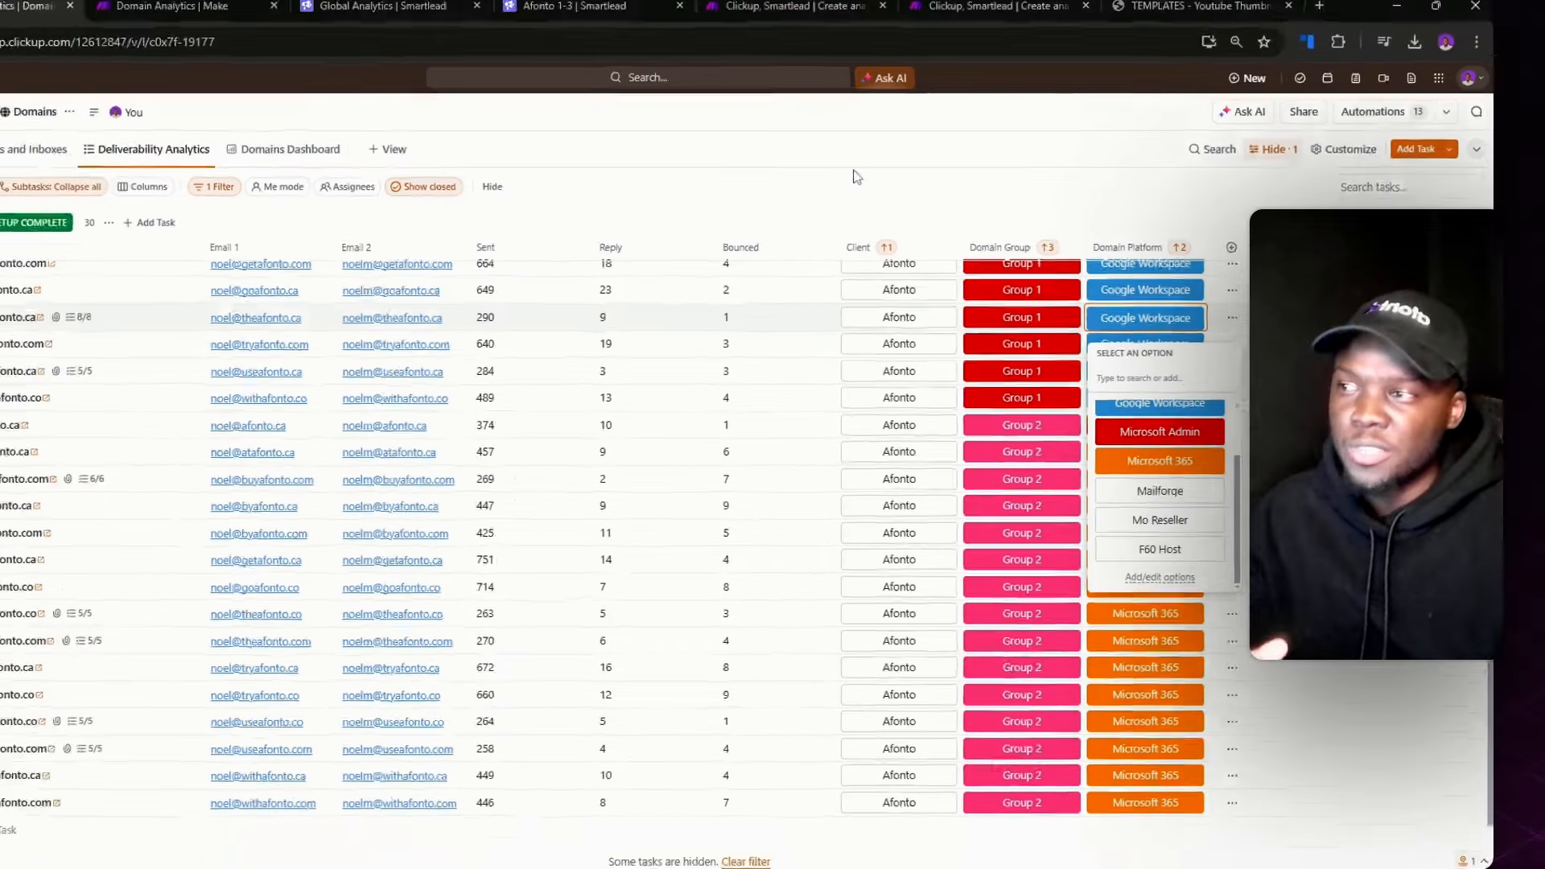
left_click(857, 177)
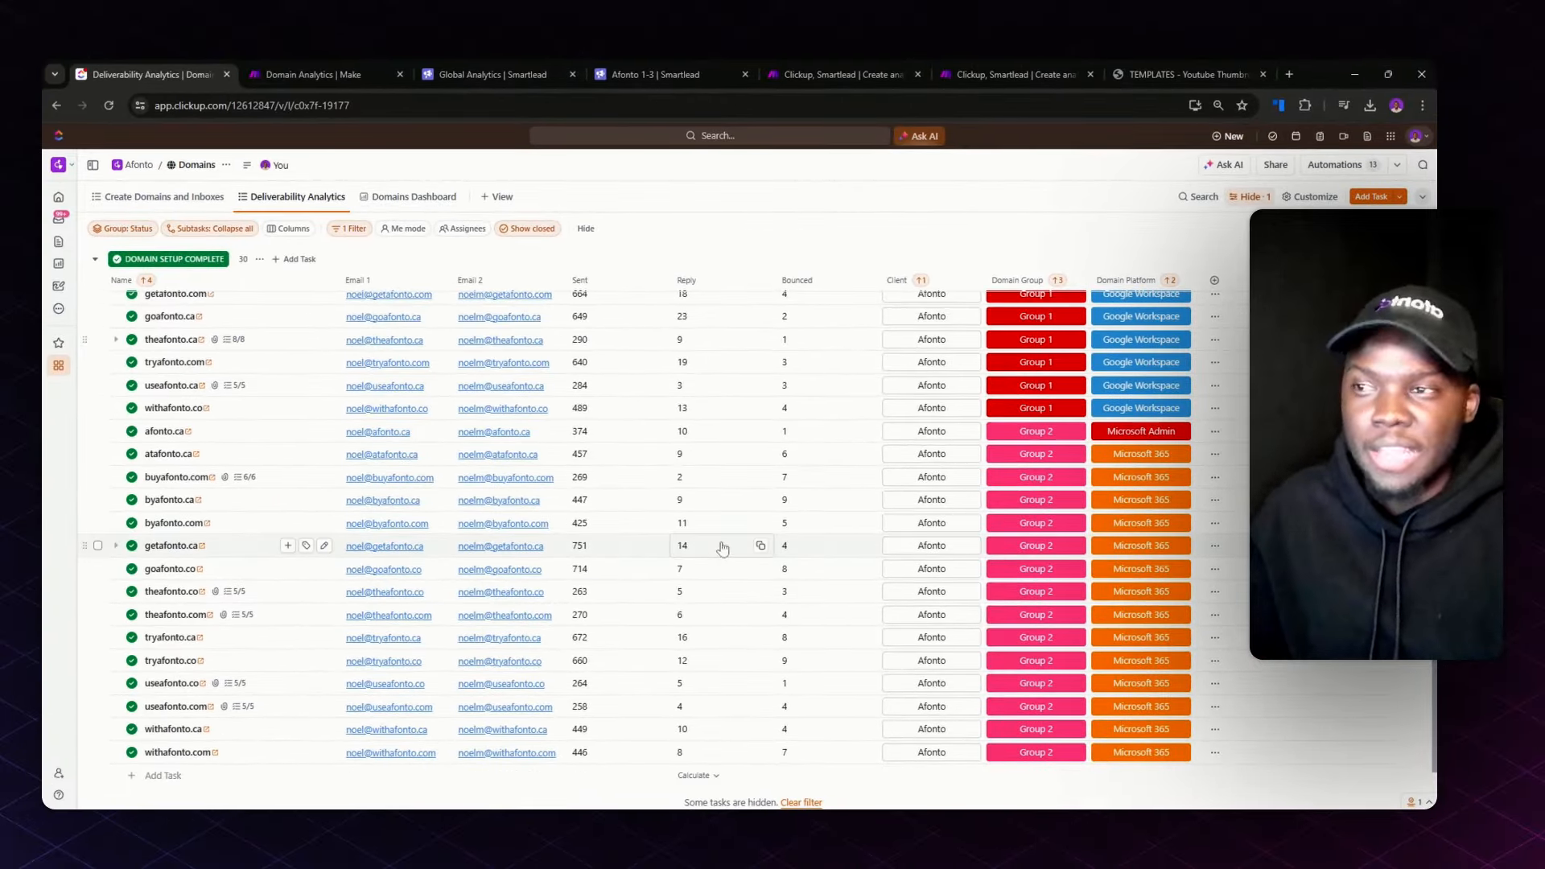
Step: View the available setup statuses for the afonto.co domain, leaving its status as it is
scroll(722, 538, "up", 5)
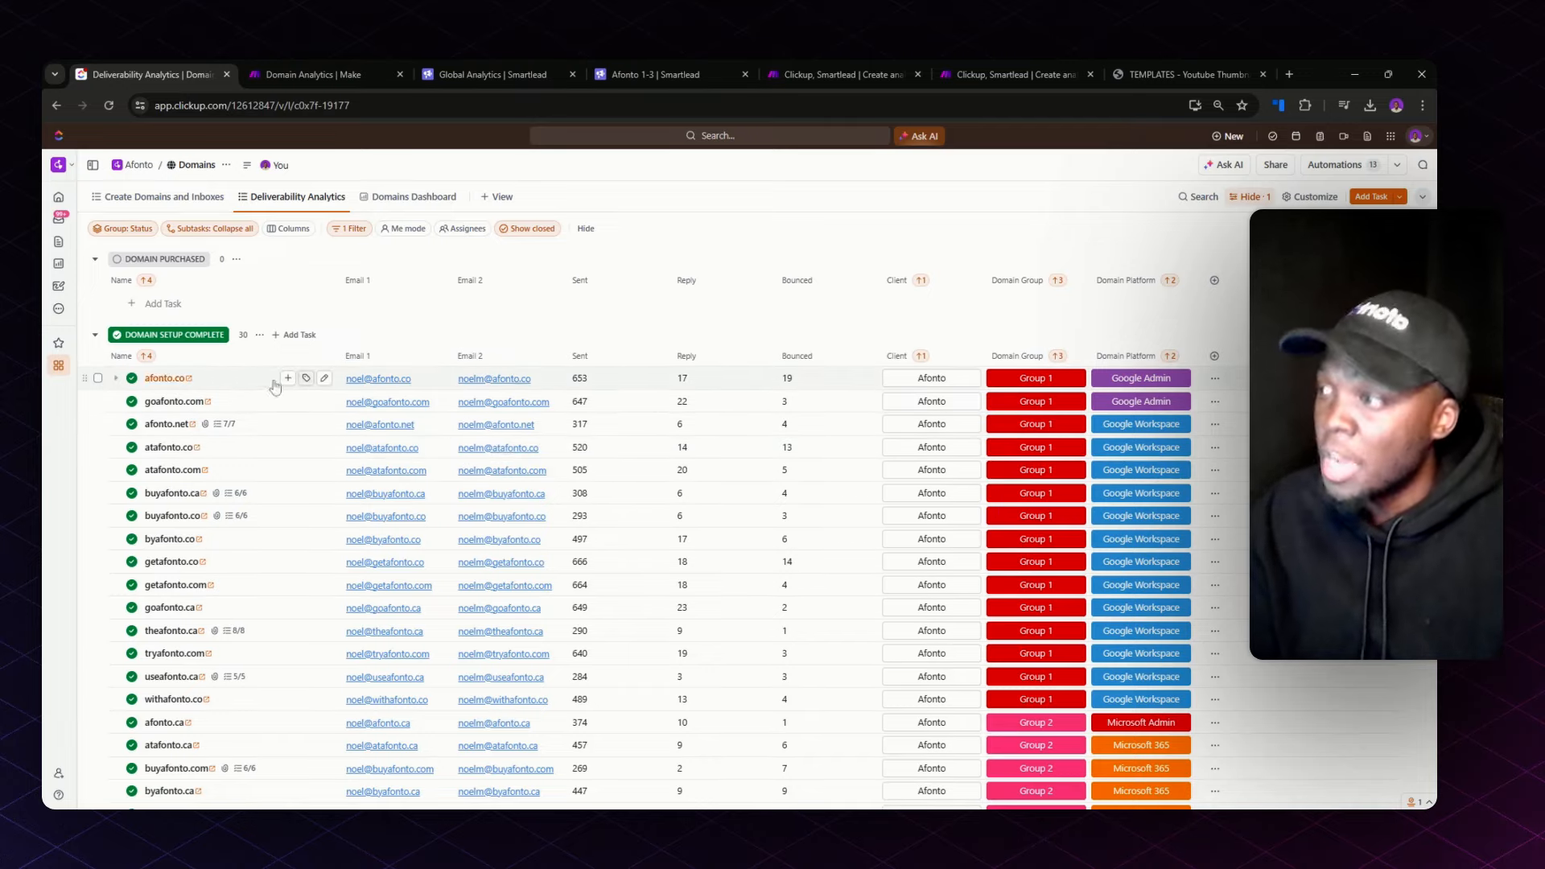
left_click(131, 380)
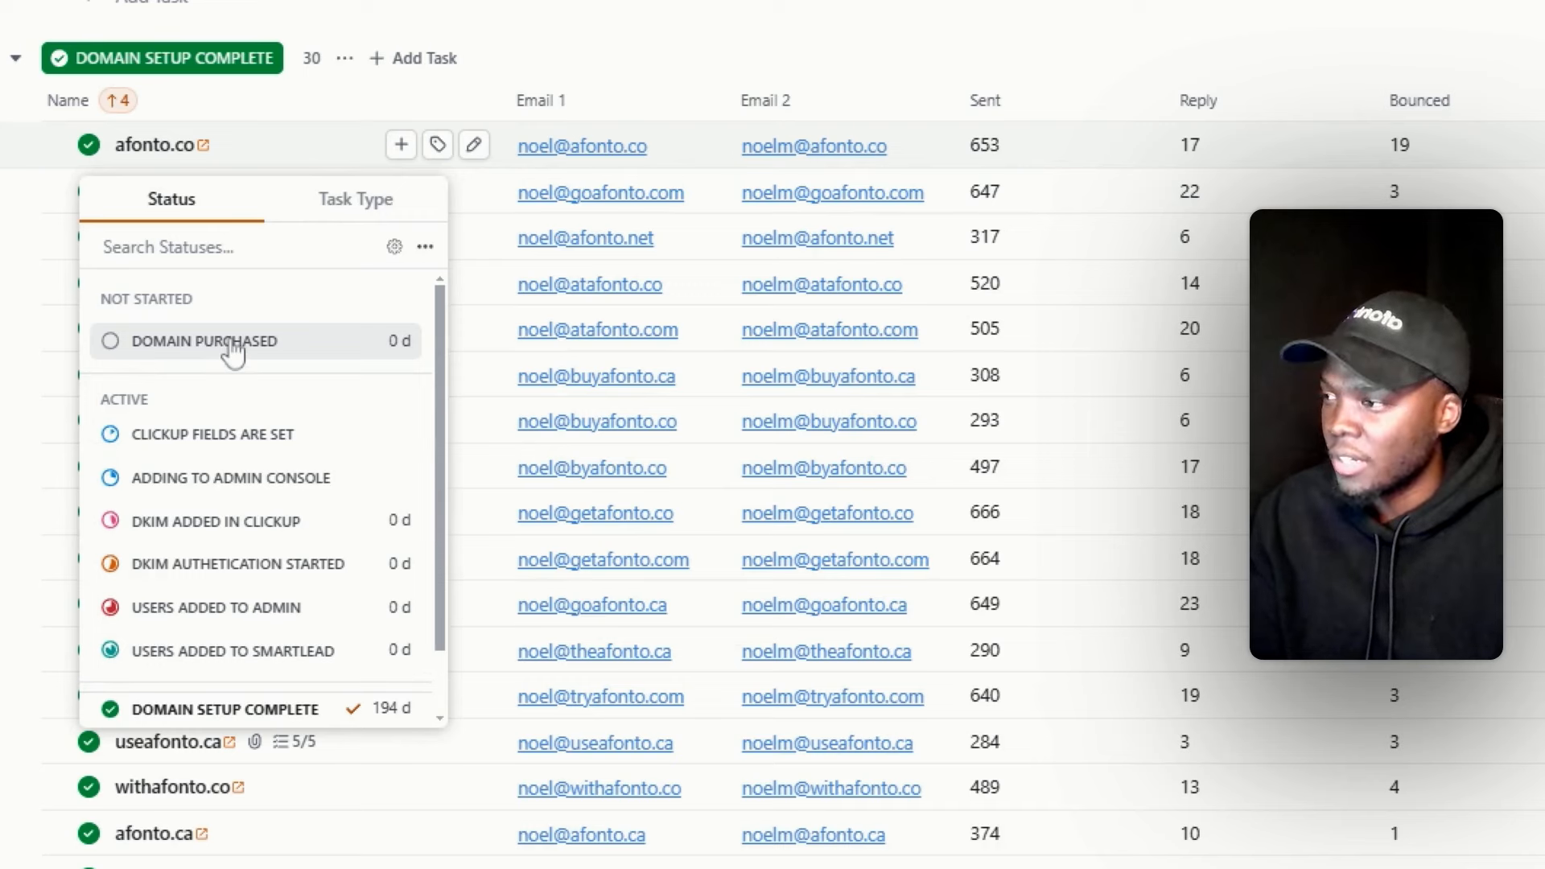
scroll(228, 344, "down", 1)
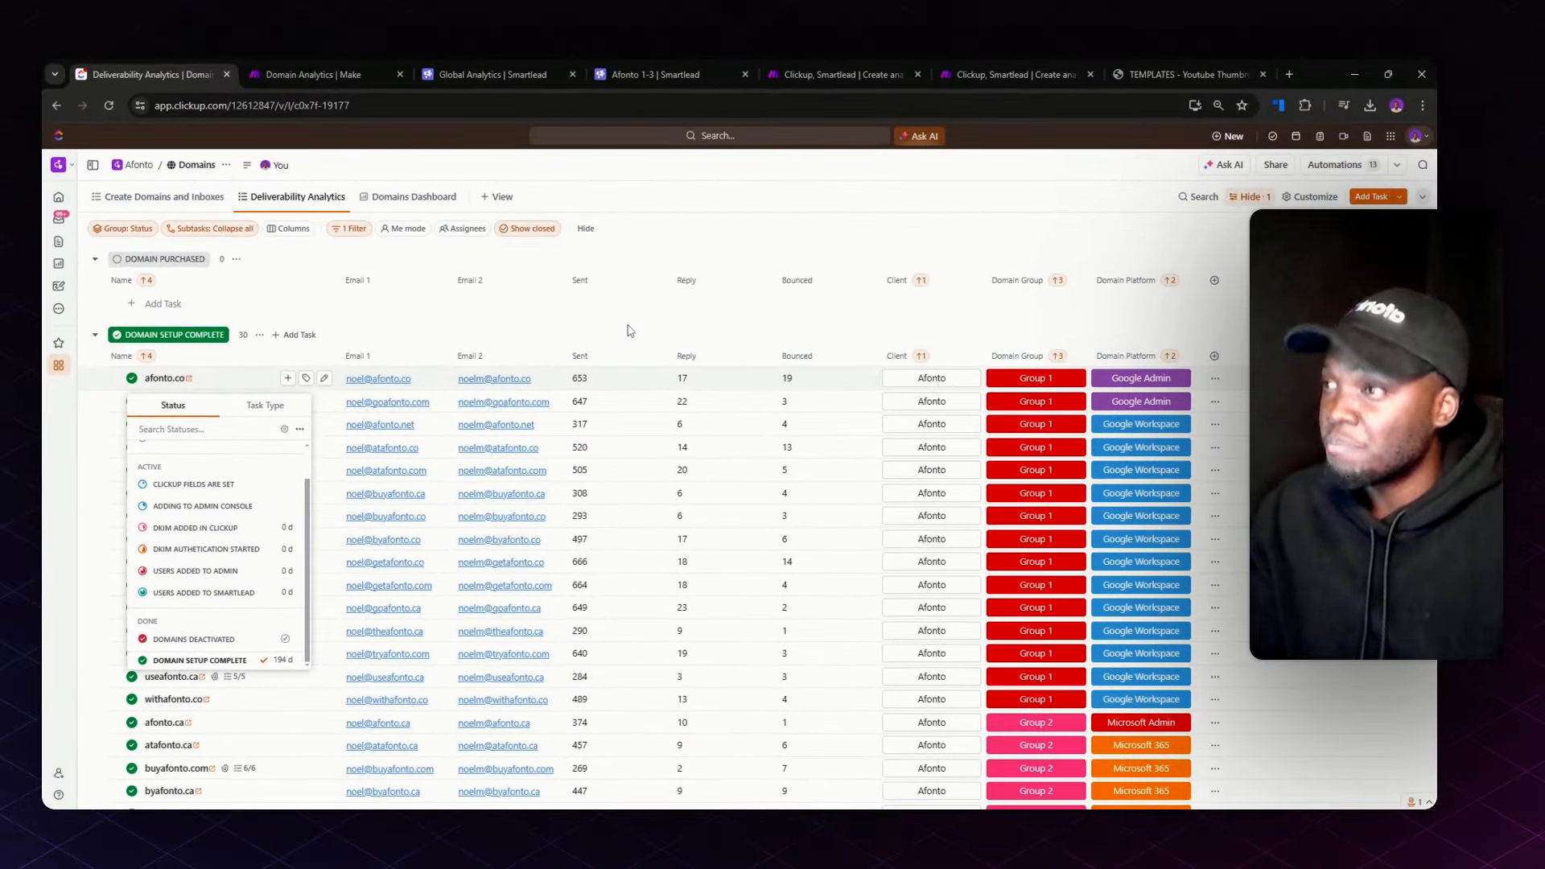
key("Escape")
Step: Switch to the step 1 domain analytics scenario in Make and inspect the Get Smartlead Token request settings
left_click(837, 74)
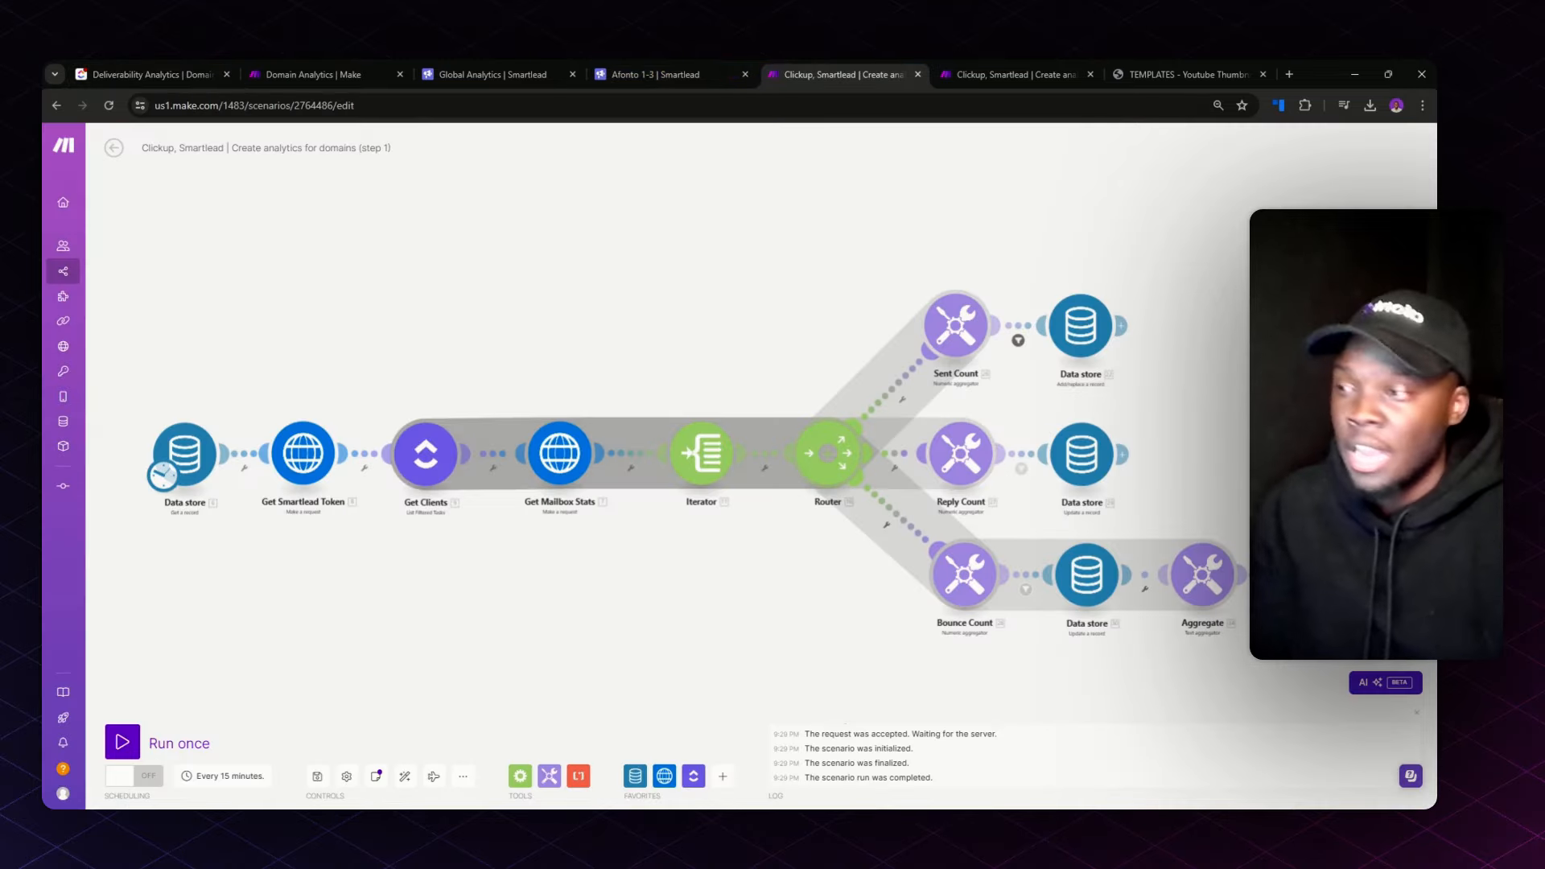
left_click(226, 507)
left_click(362, 605)
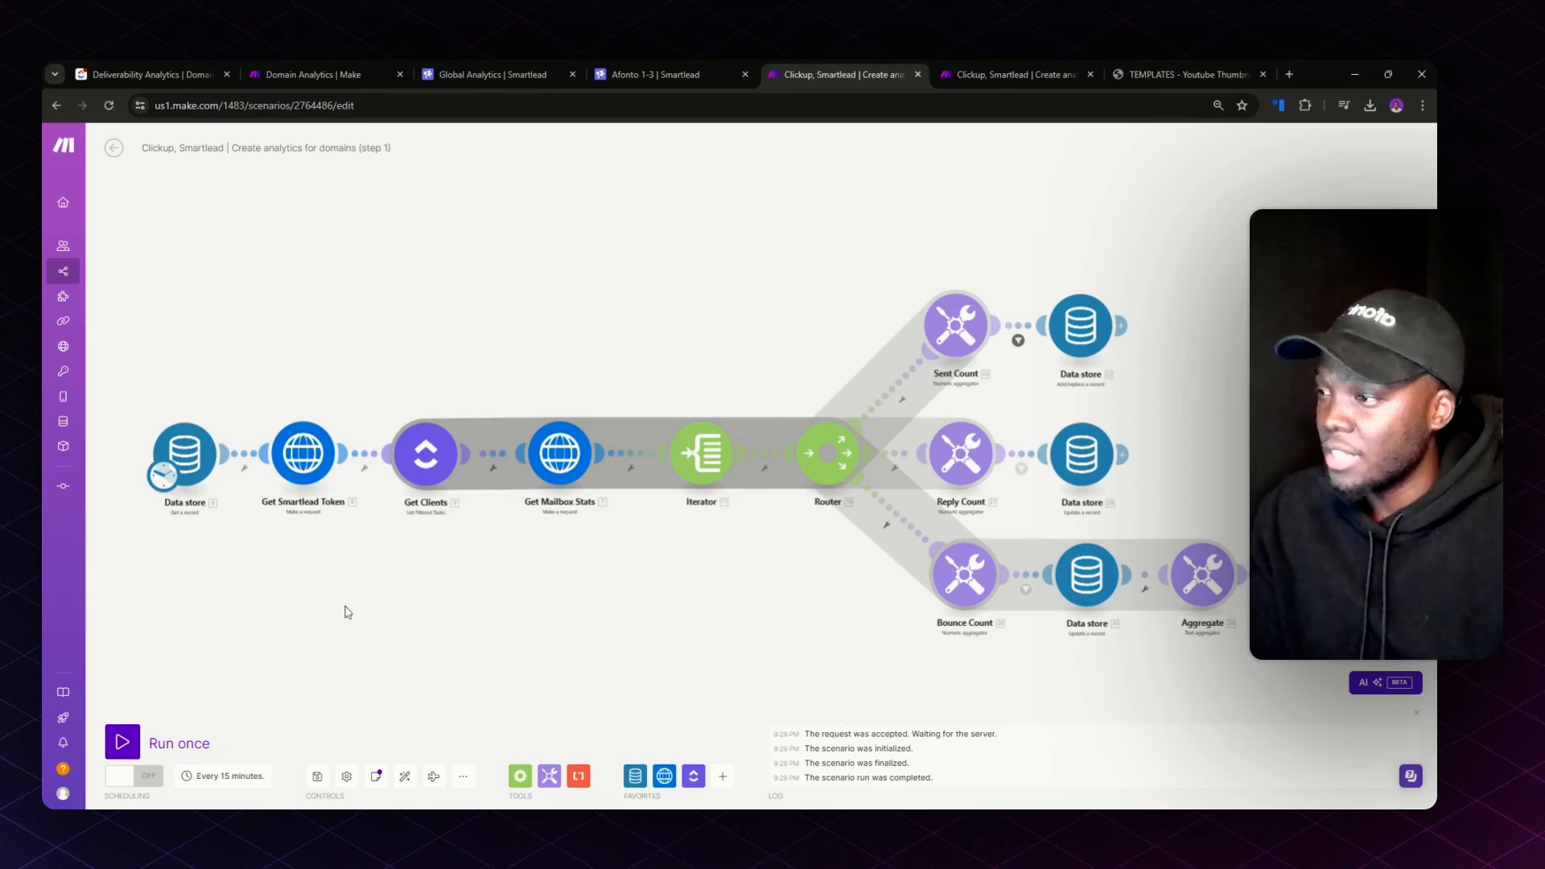
left_click(322, 481)
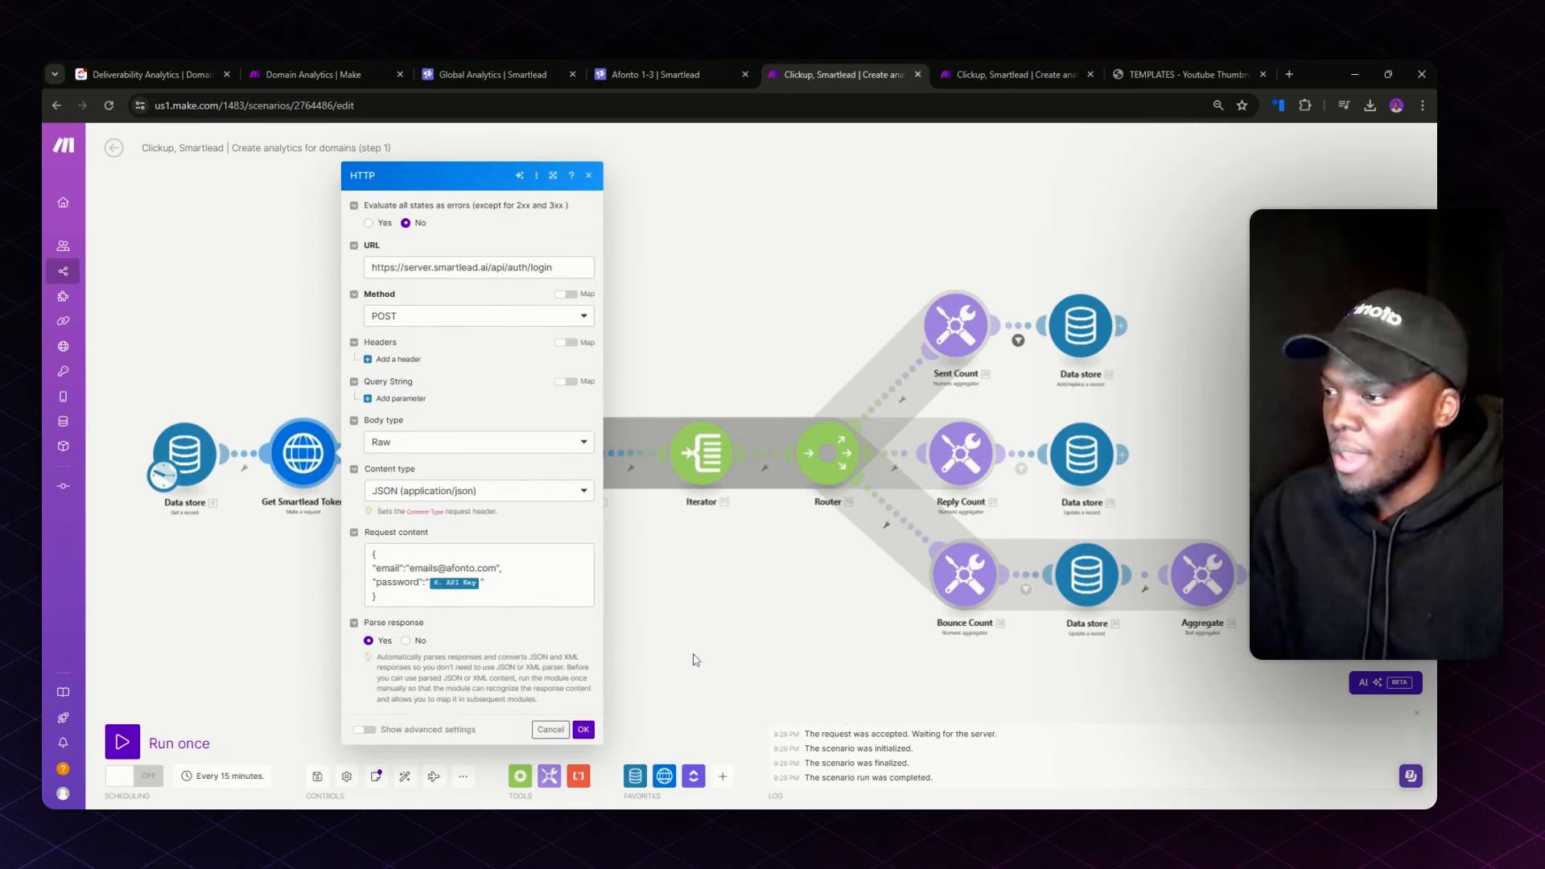
left_click(732, 640)
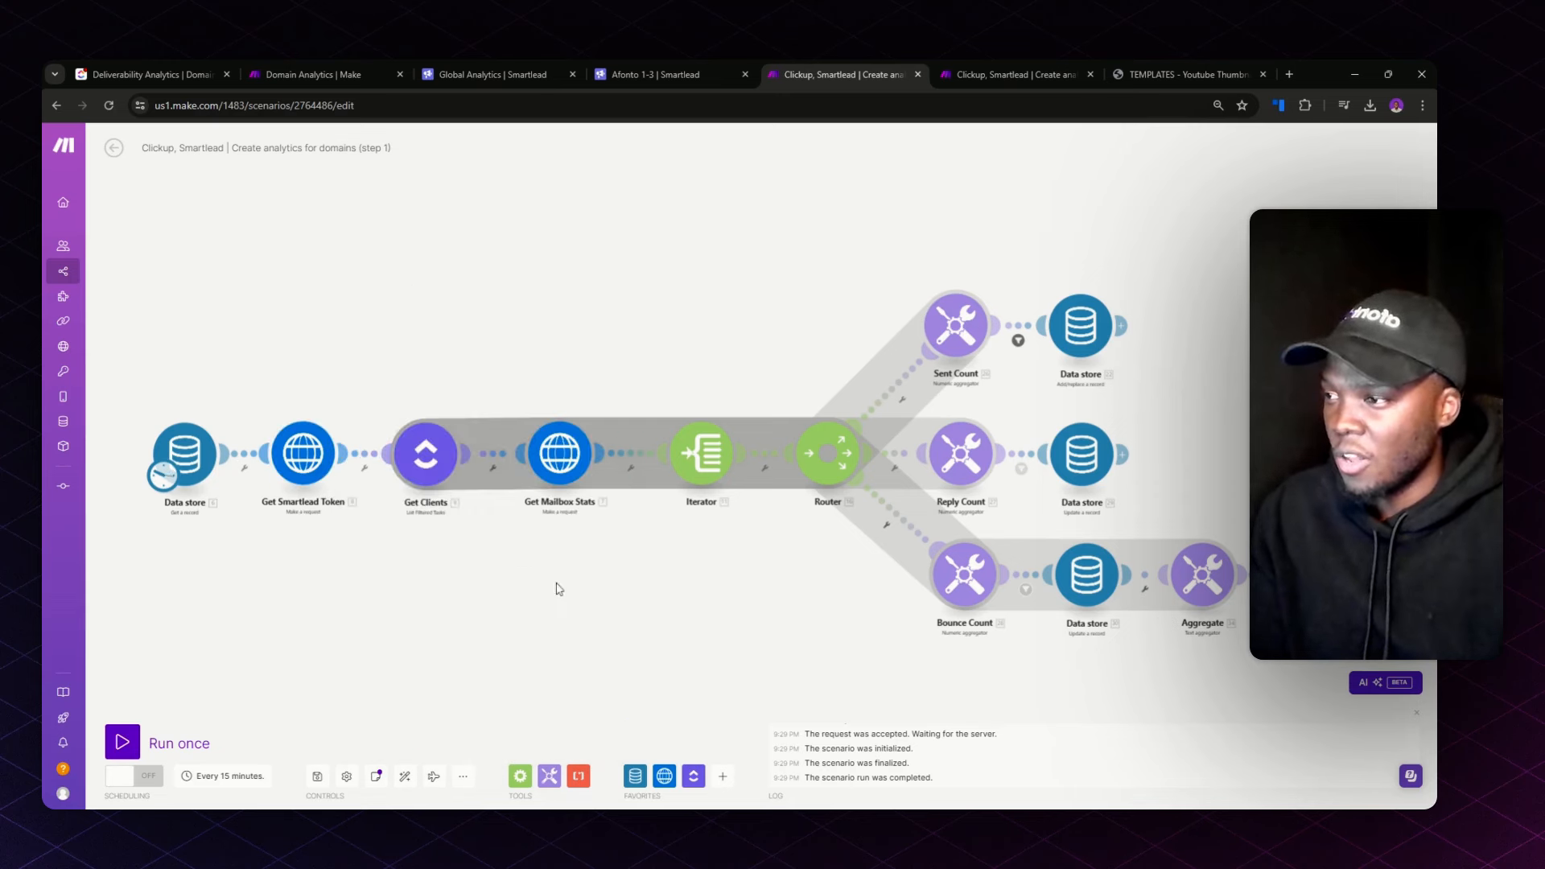
Step: Inspect the Get Clients ClickUp module's workspace, list and date filter settings, then close it
left_click(426, 484)
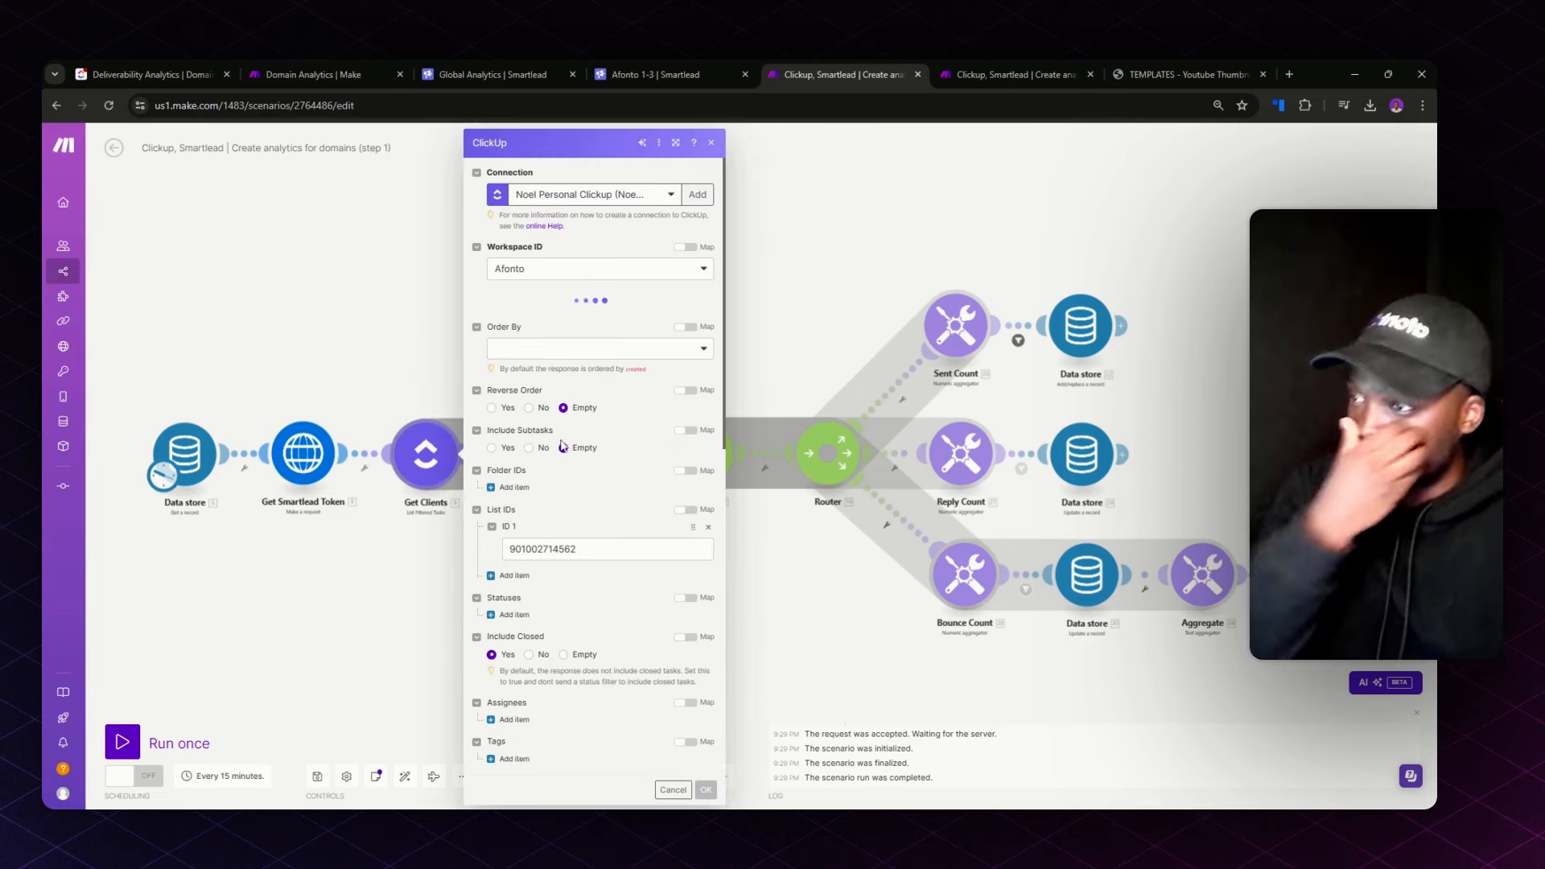
scroll(596, 563, "down", 5)
scroll(643, 568, "down", 7)
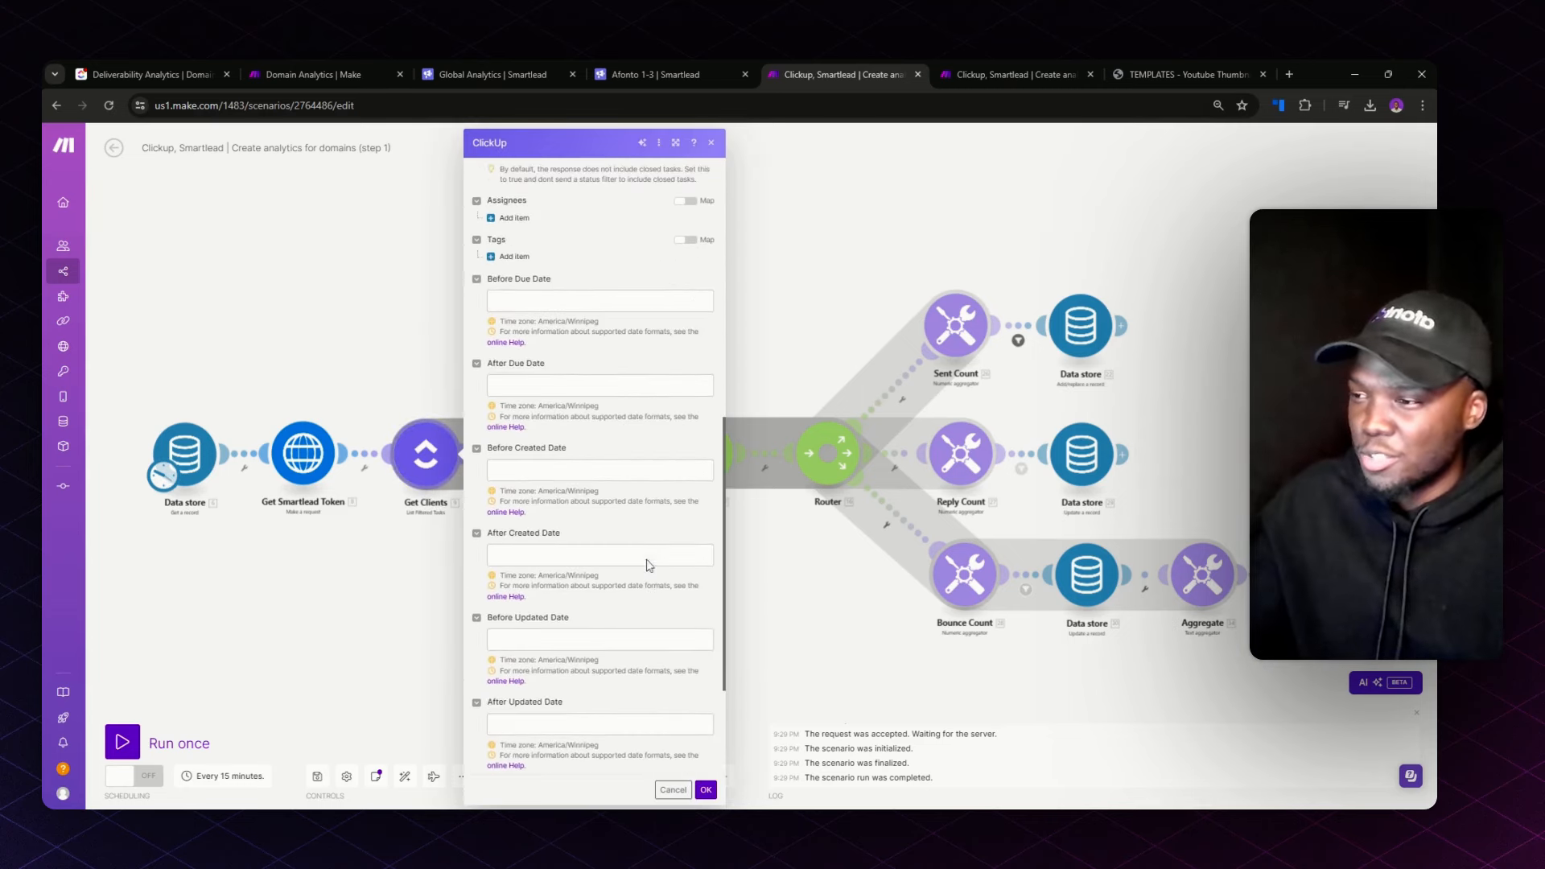
left_click(822, 603)
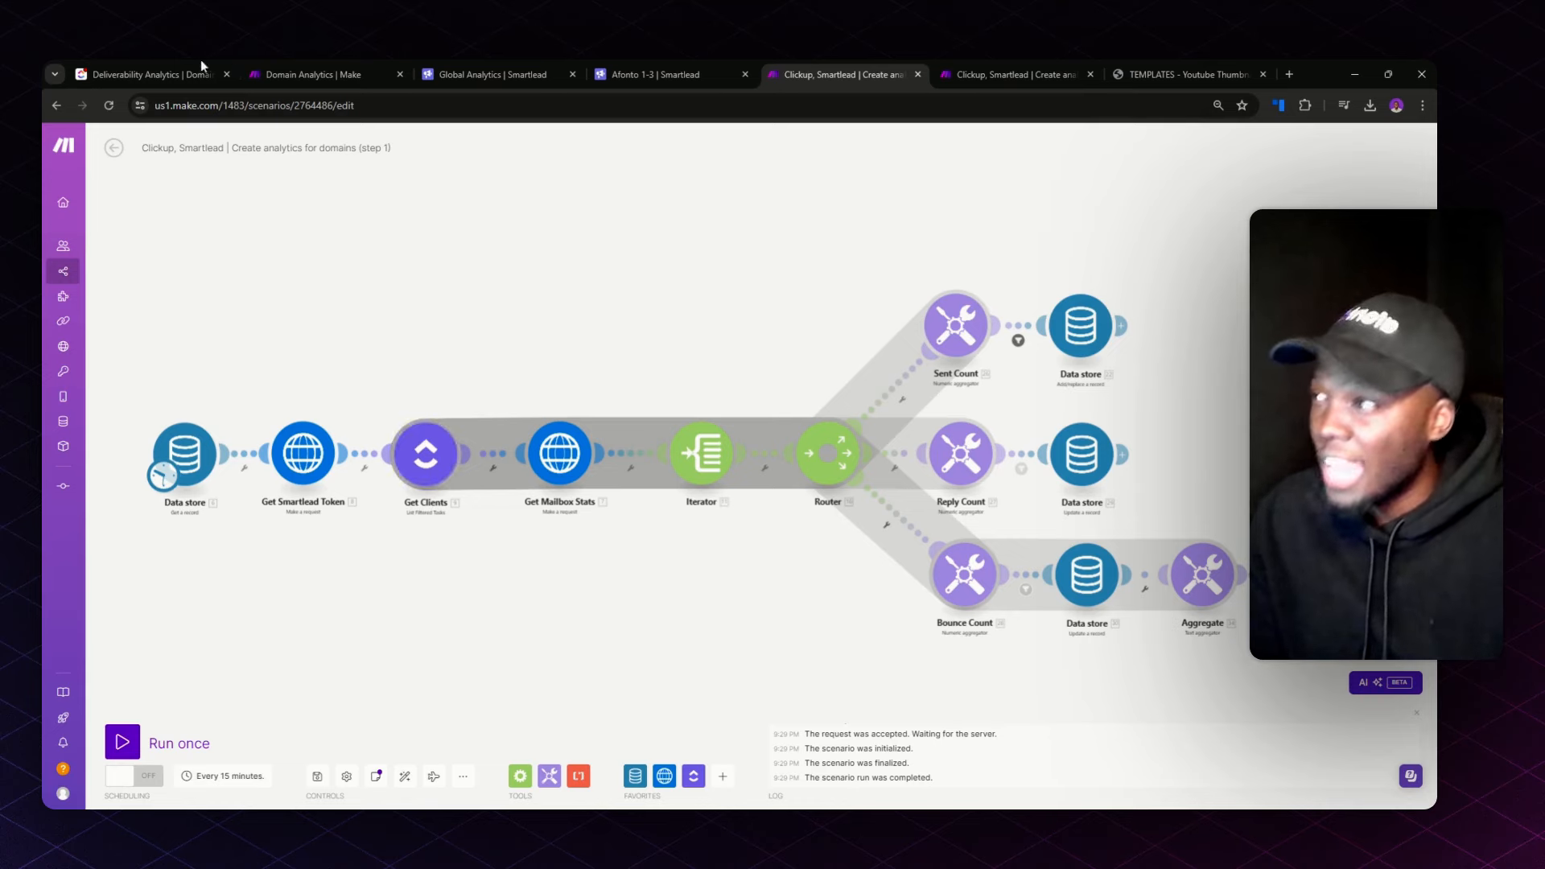
Step: Check the ClickUp domain list, return to the Make scenario and inspect the Get Mailbox Stats request's URL, authorization header and content
left_click(161, 72)
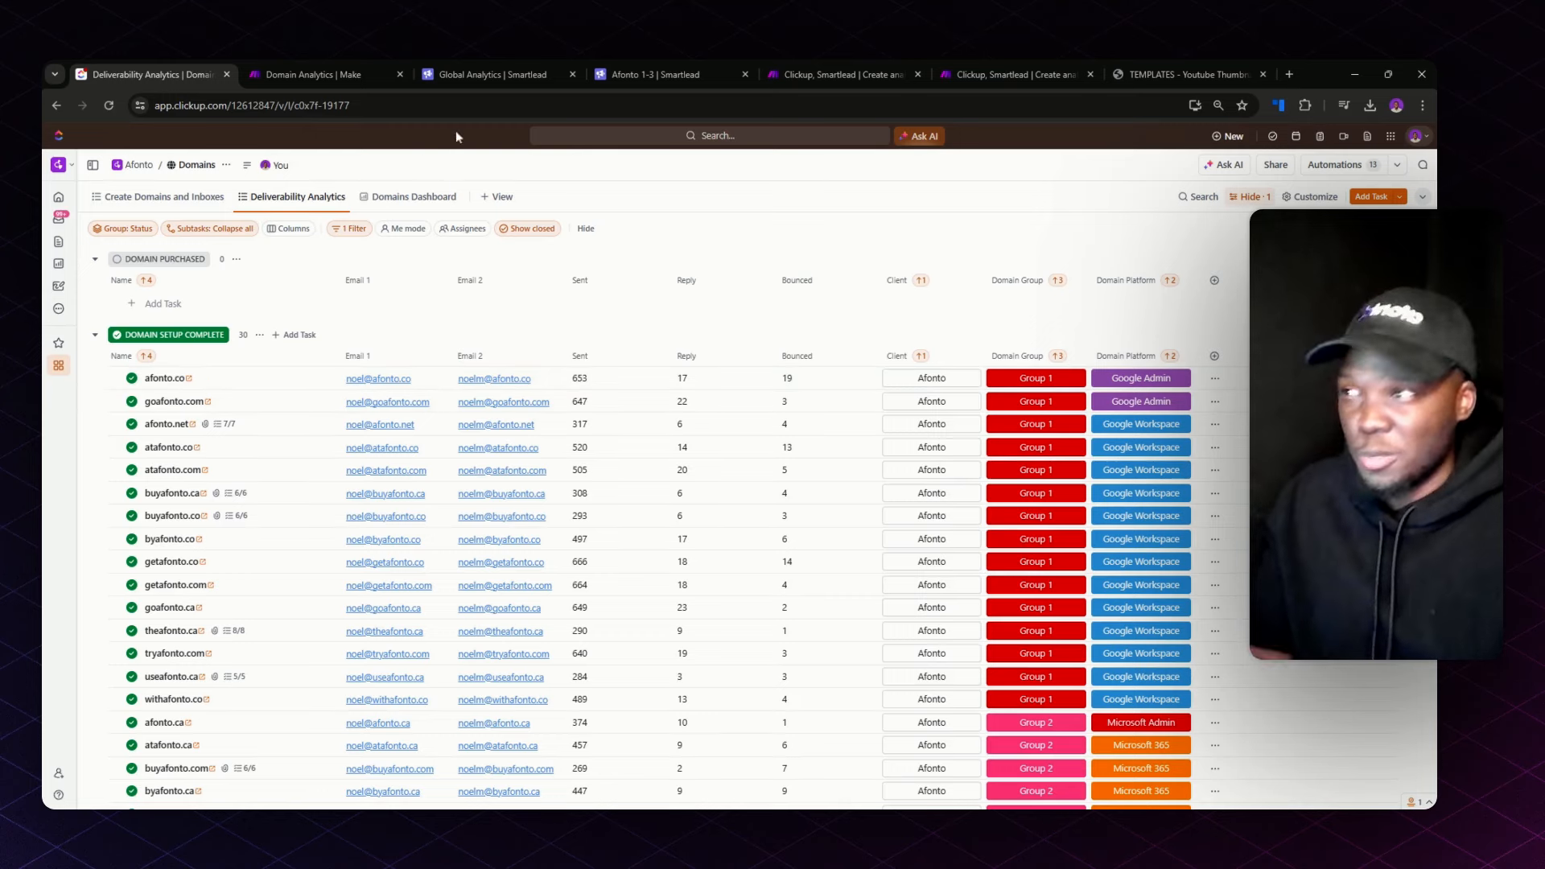
left_click(851, 68)
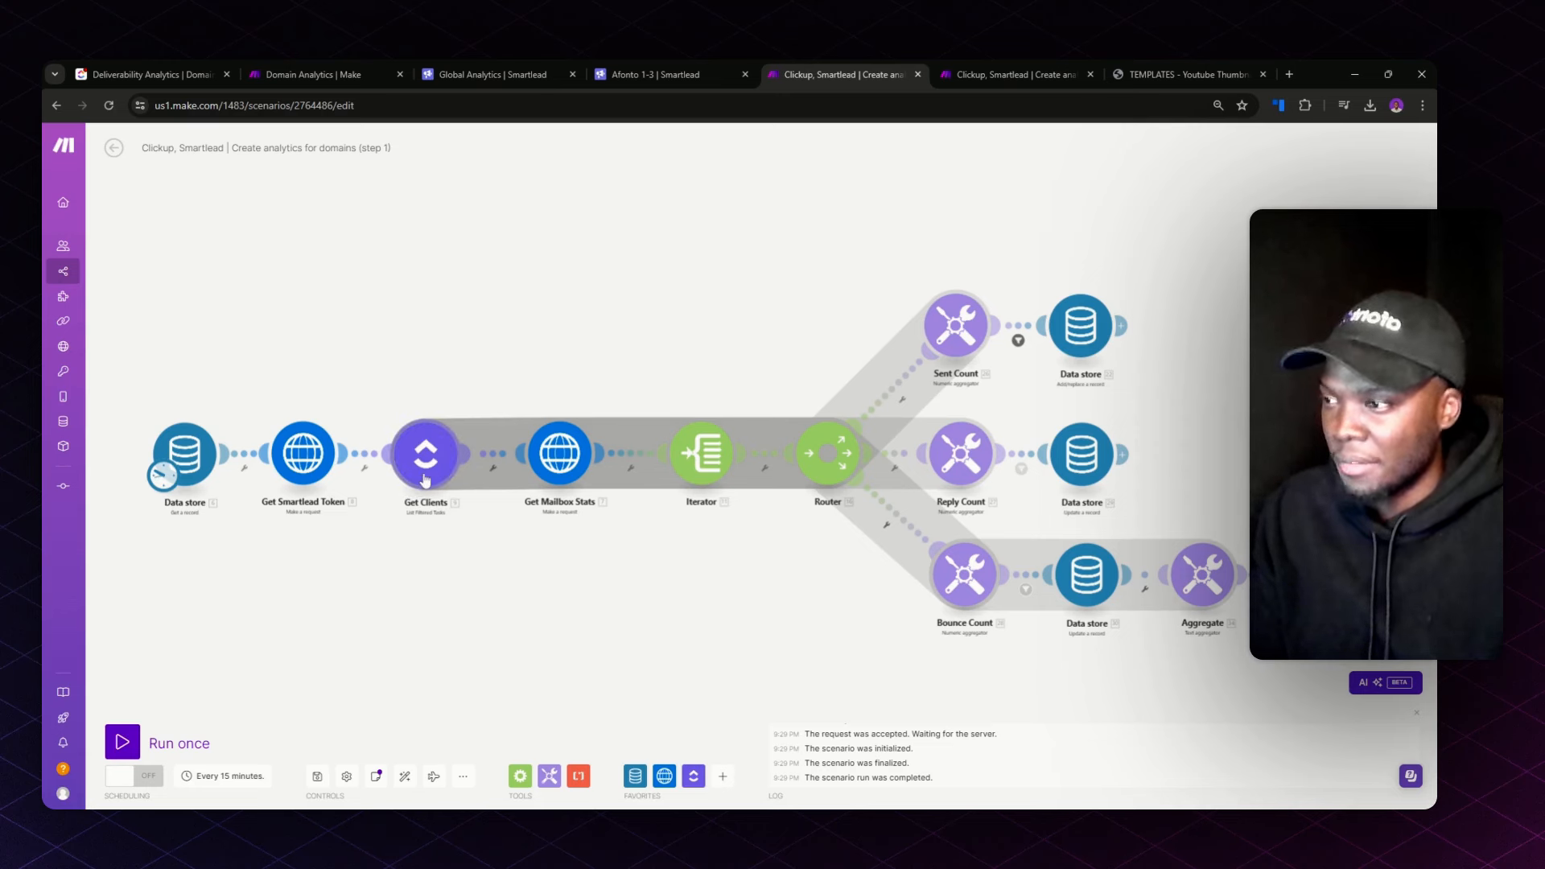
left_click(569, 478)
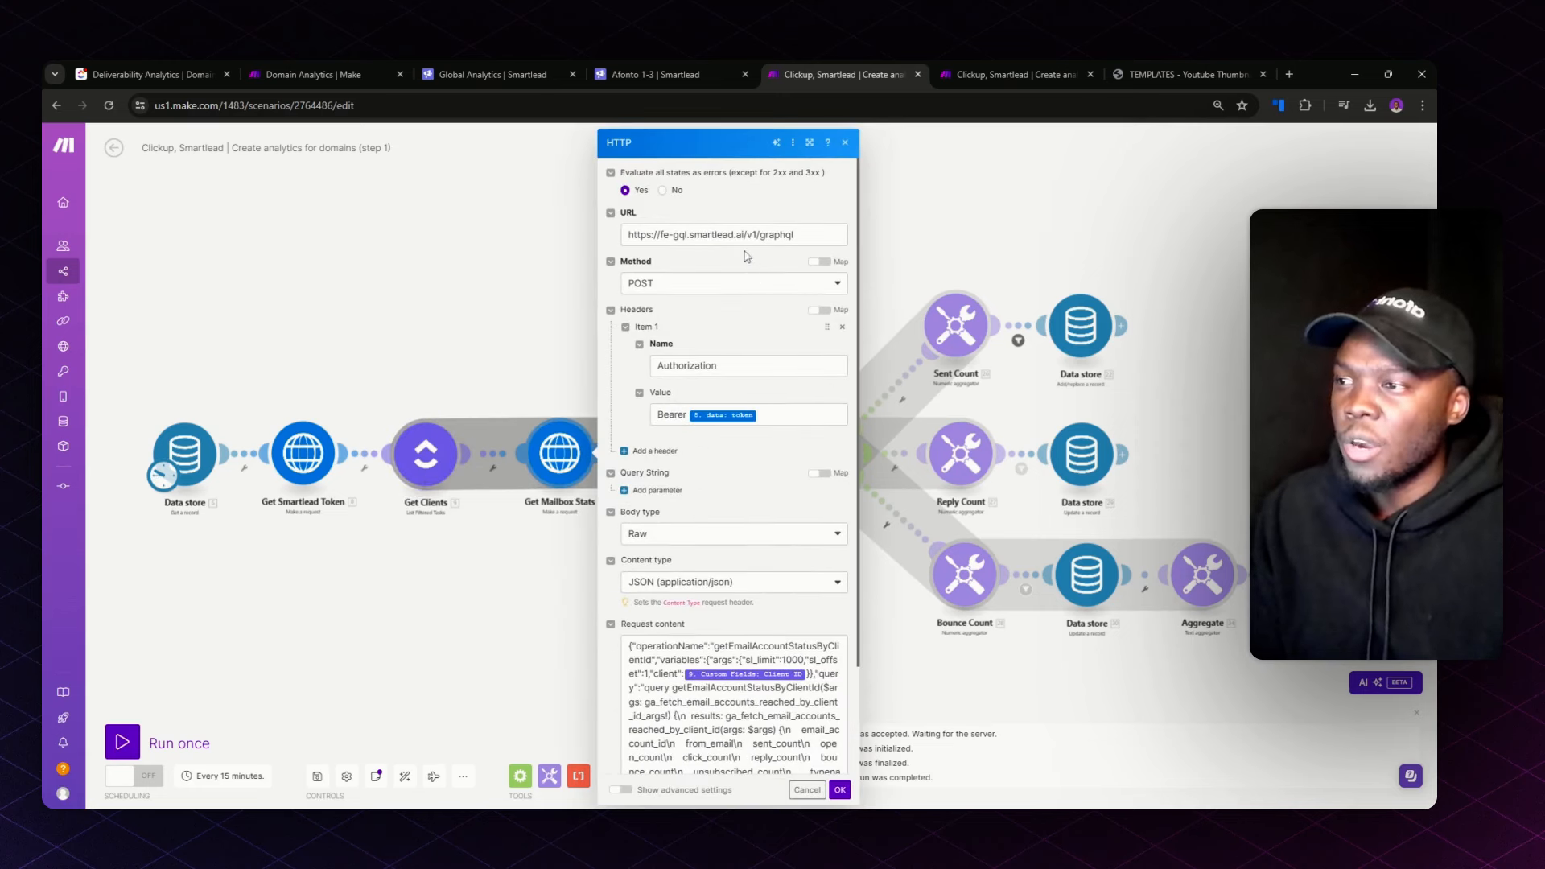
scroll(715, 272, "down", 3)
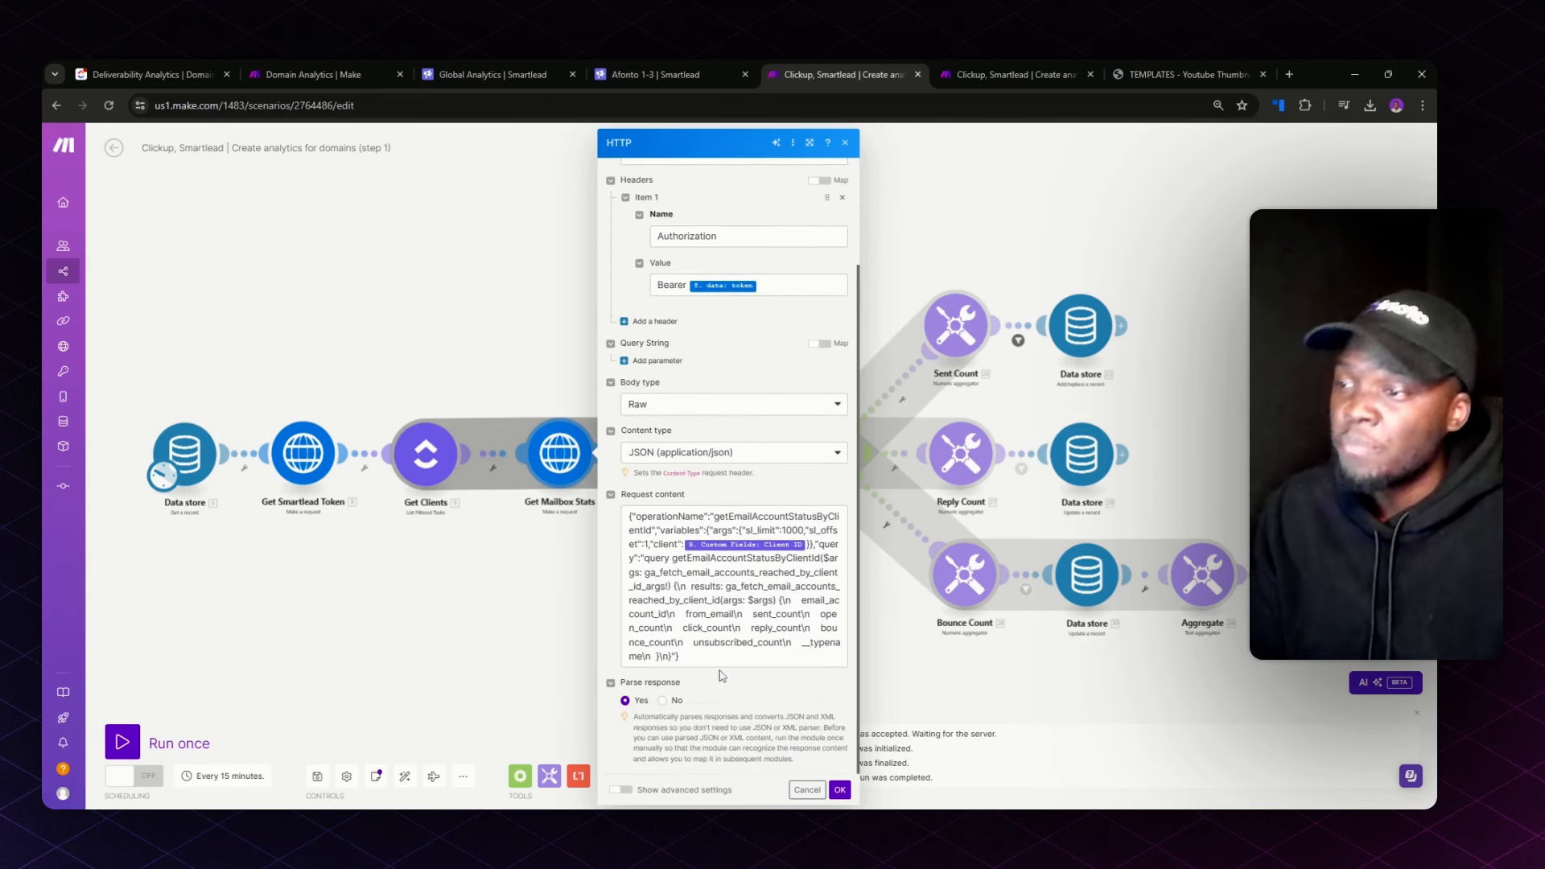
scroll(722, 676, "up", 2)
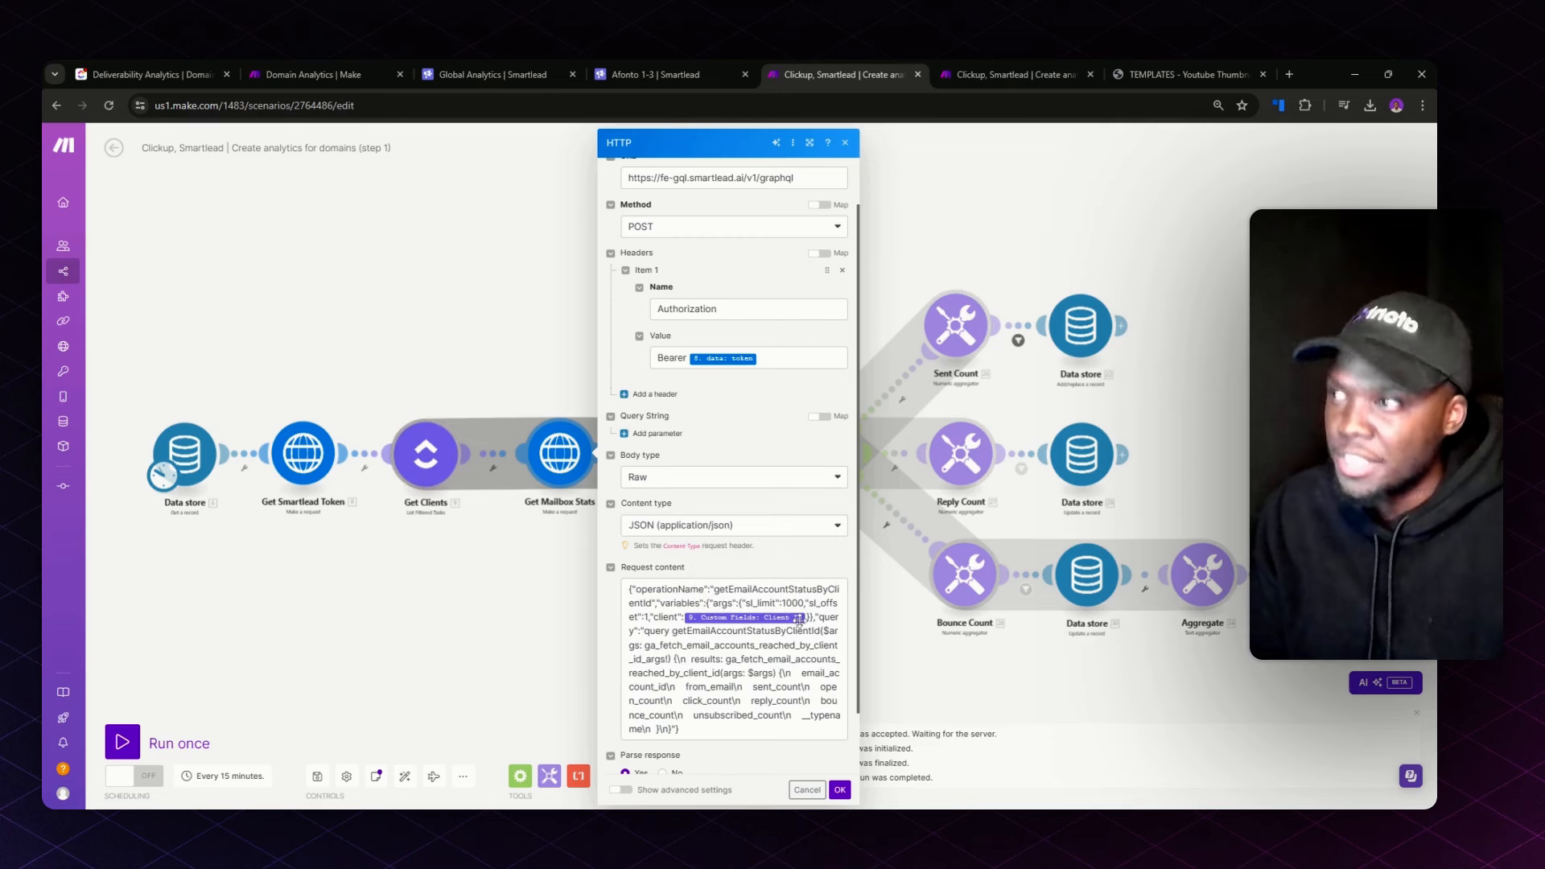
Step: Switch to Smartlead Global Analytics and bring up the Email Deliverability Report that supplies the mailbox statistics
left_click(472, 73)
scroll(620, 579, "up", 10)
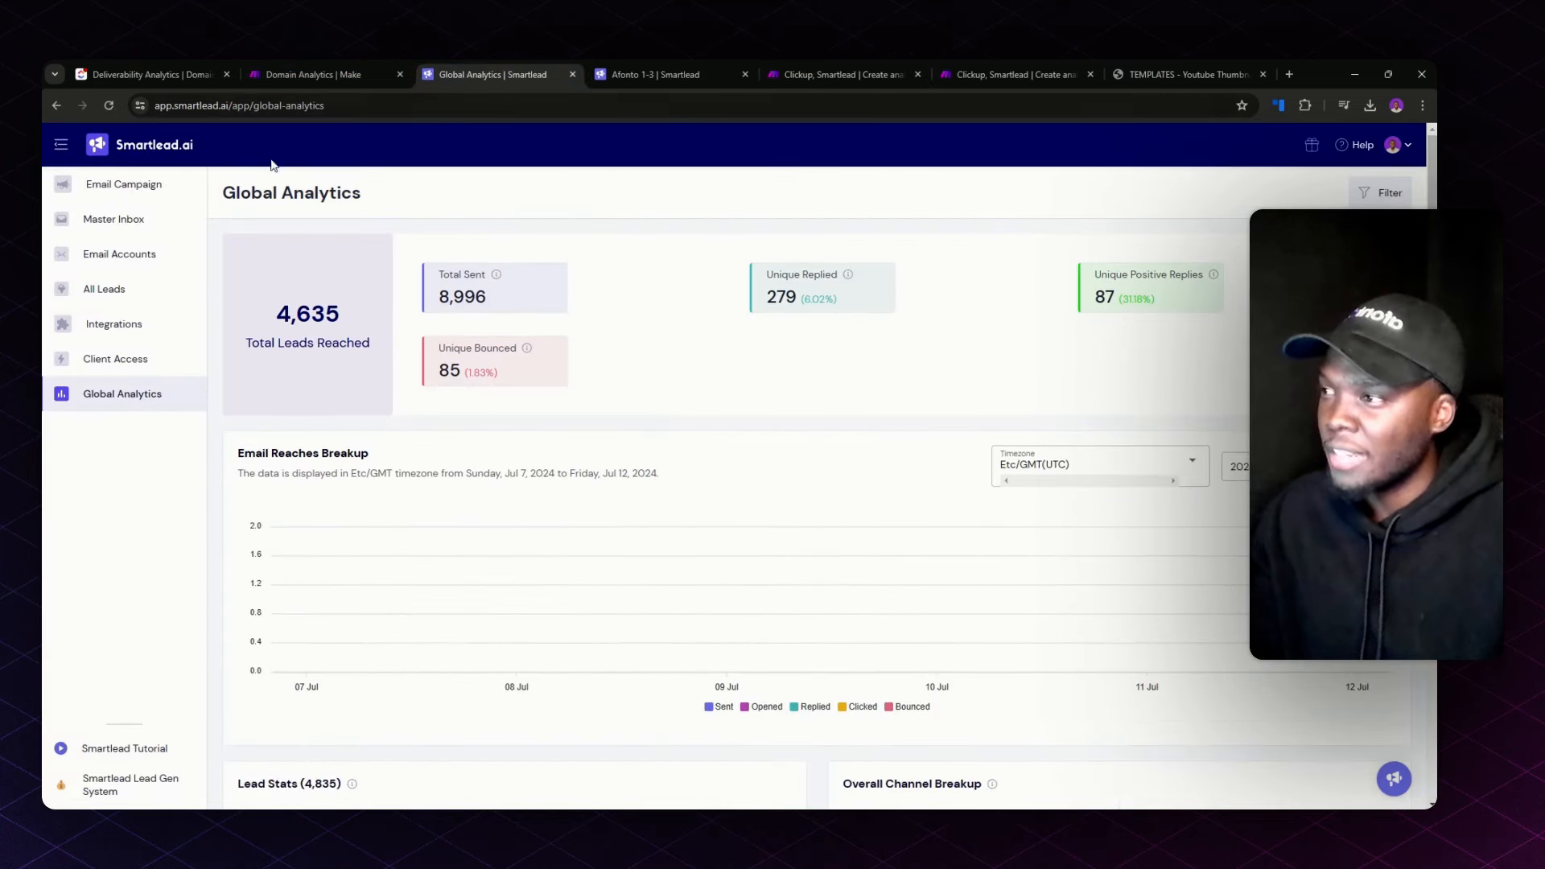
scroll(640, 480, "down", 4)
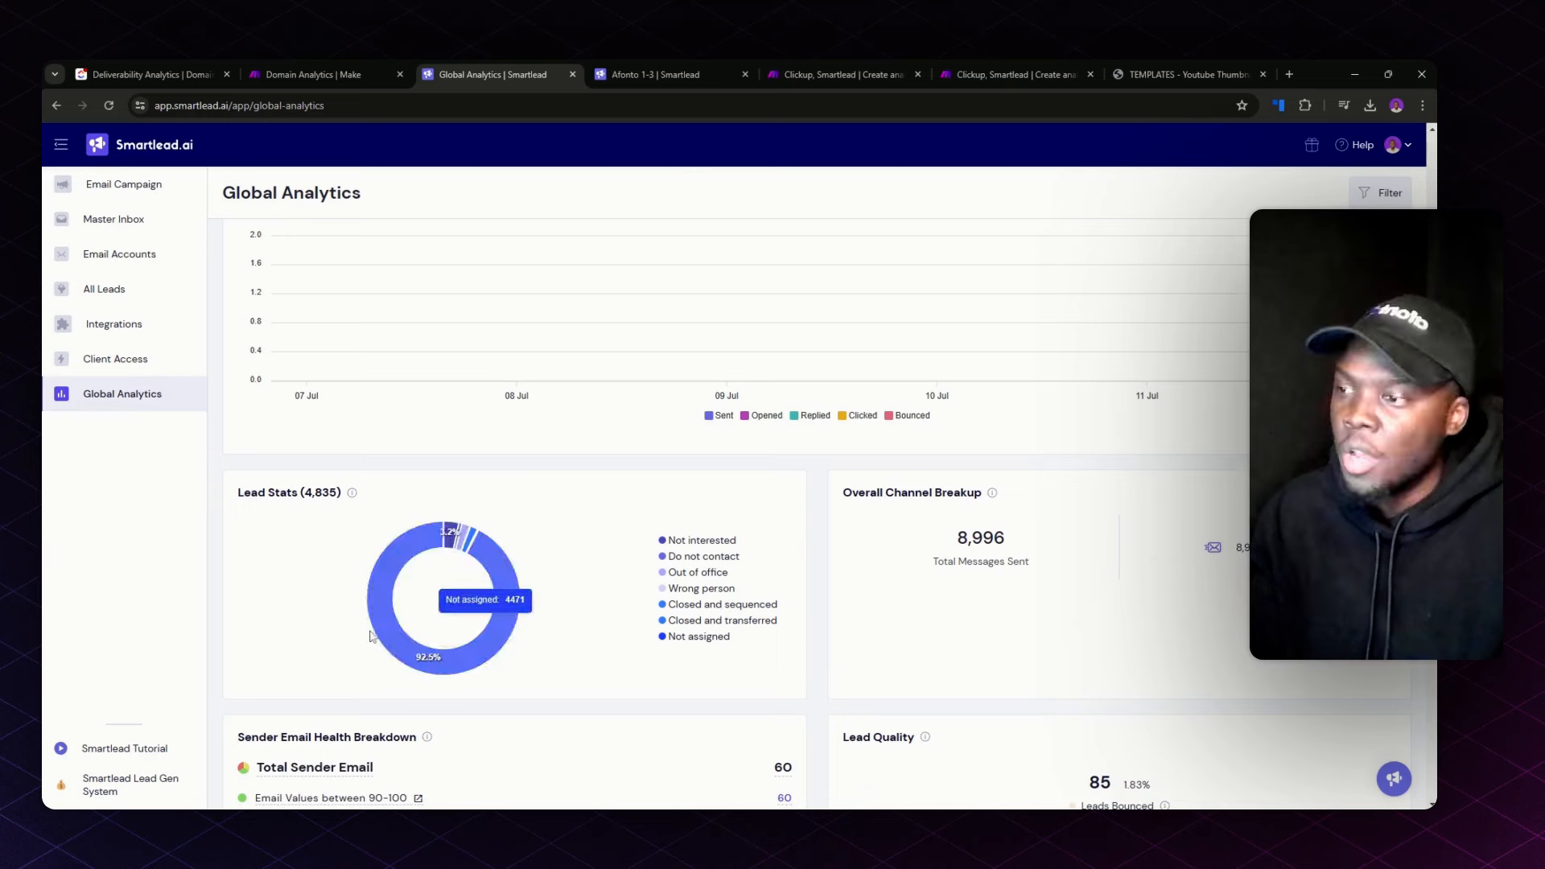
scroll(515, 609, "down", 2)
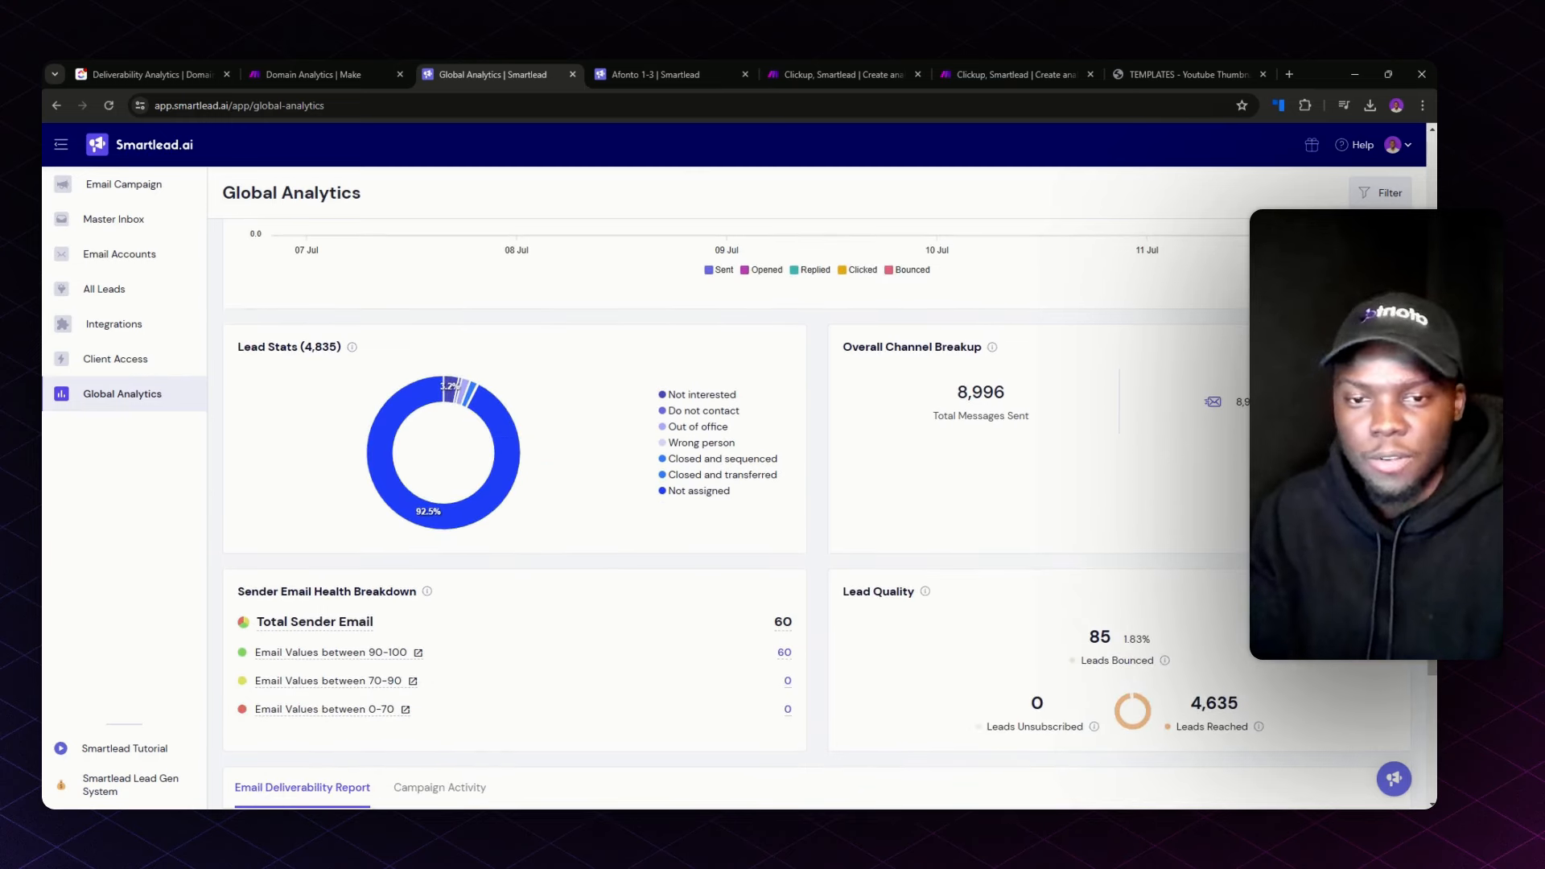
scroll(914, 479, "down", 3)
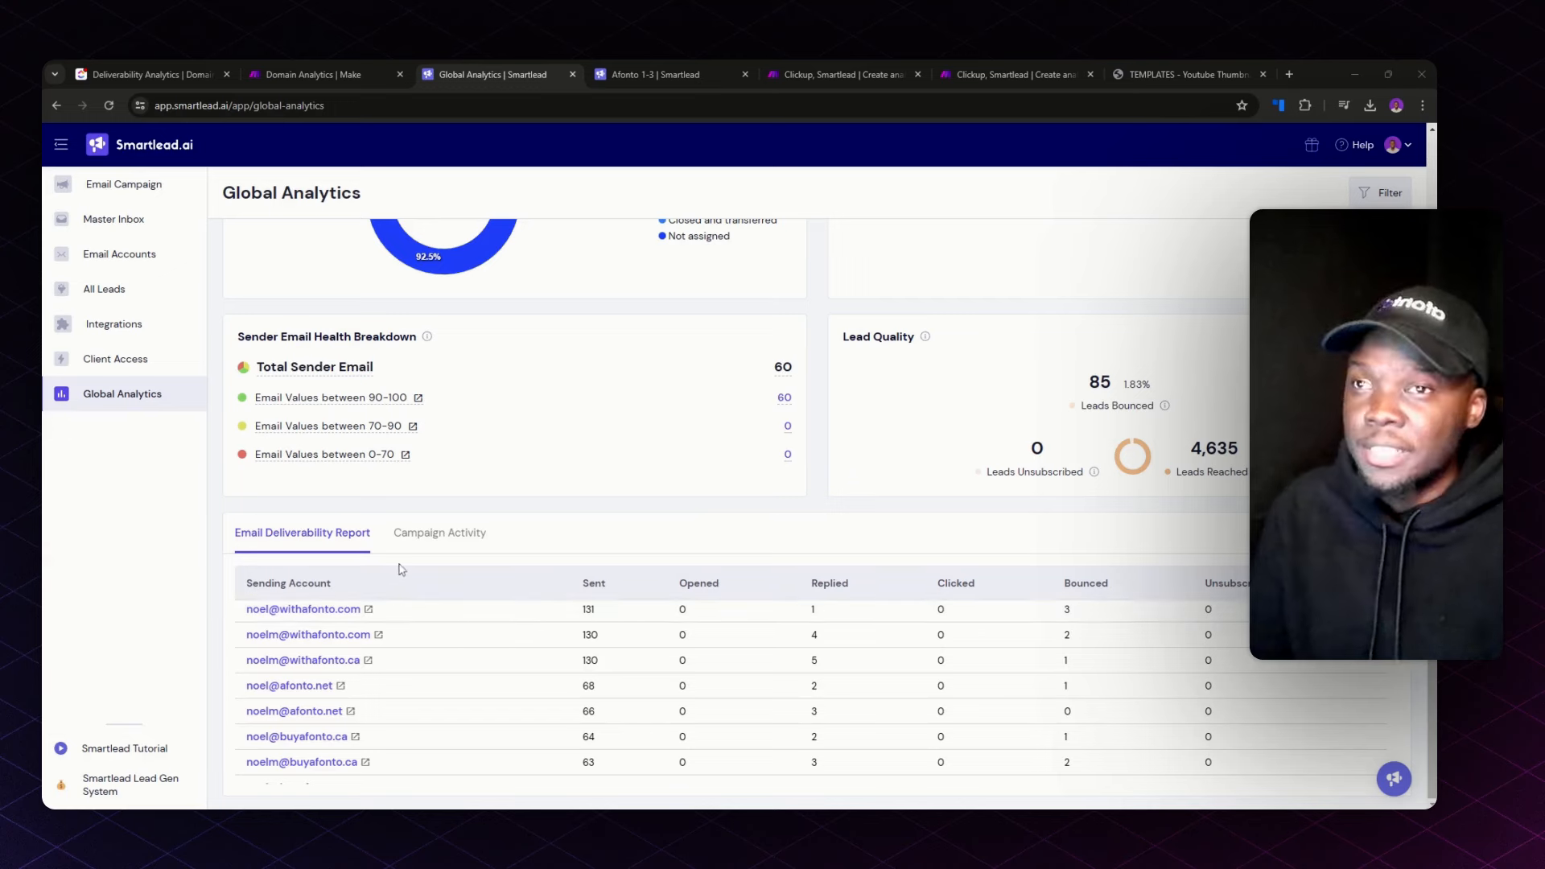
Step: Open the Smartlead API reference at api.smartlead.ai in a new tab and go to Fetch Campaign Mailbox Statistics
left_click(1288, 75)
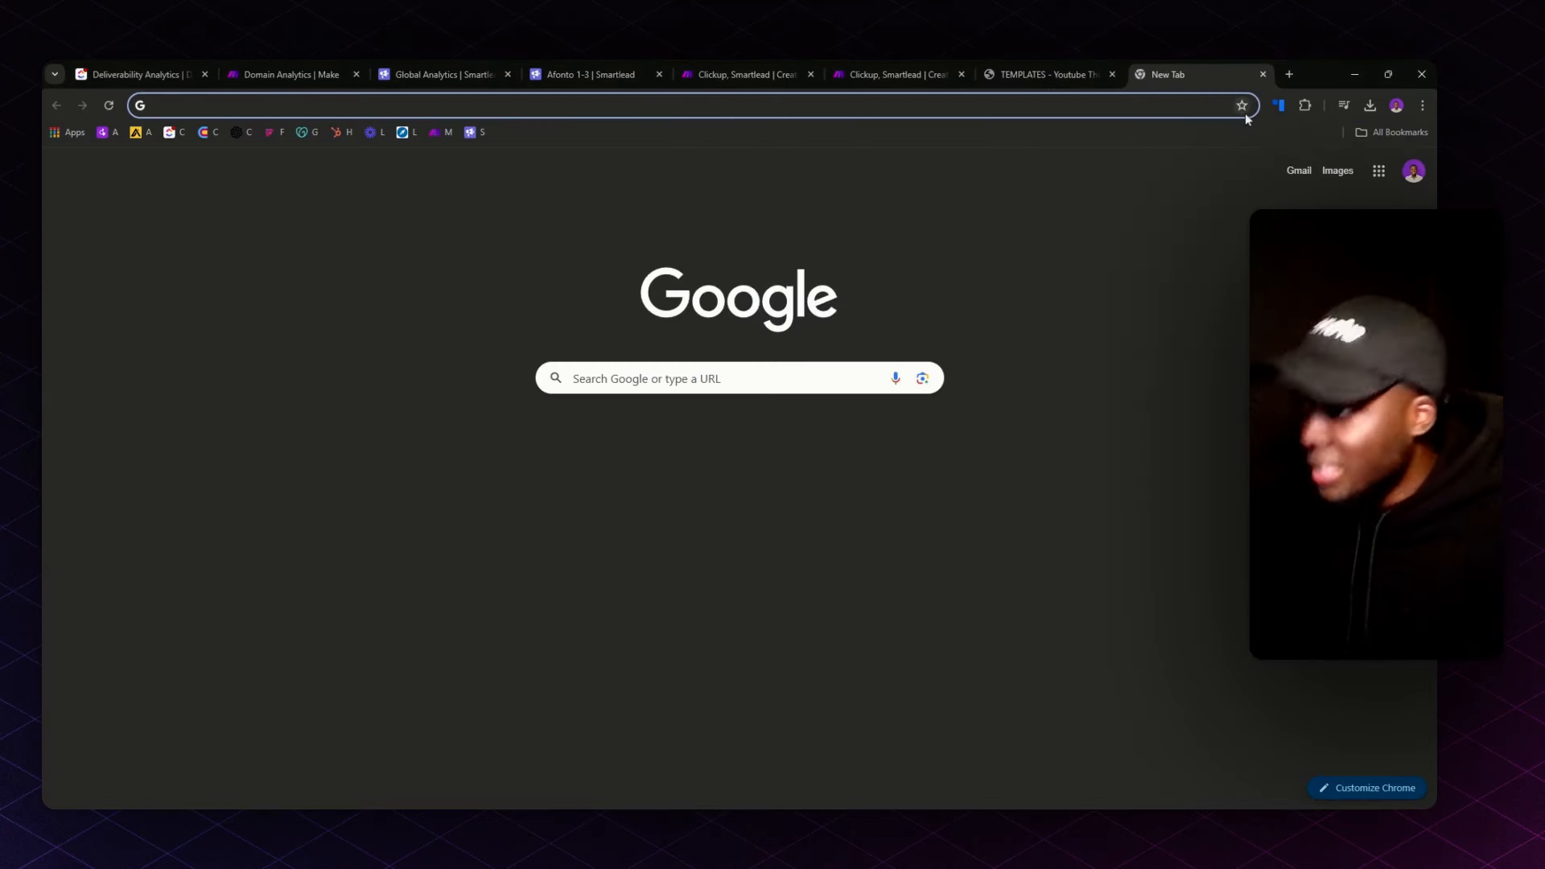
type("APOI")
key("BackSpace")
key("BackSpace")
type("I")
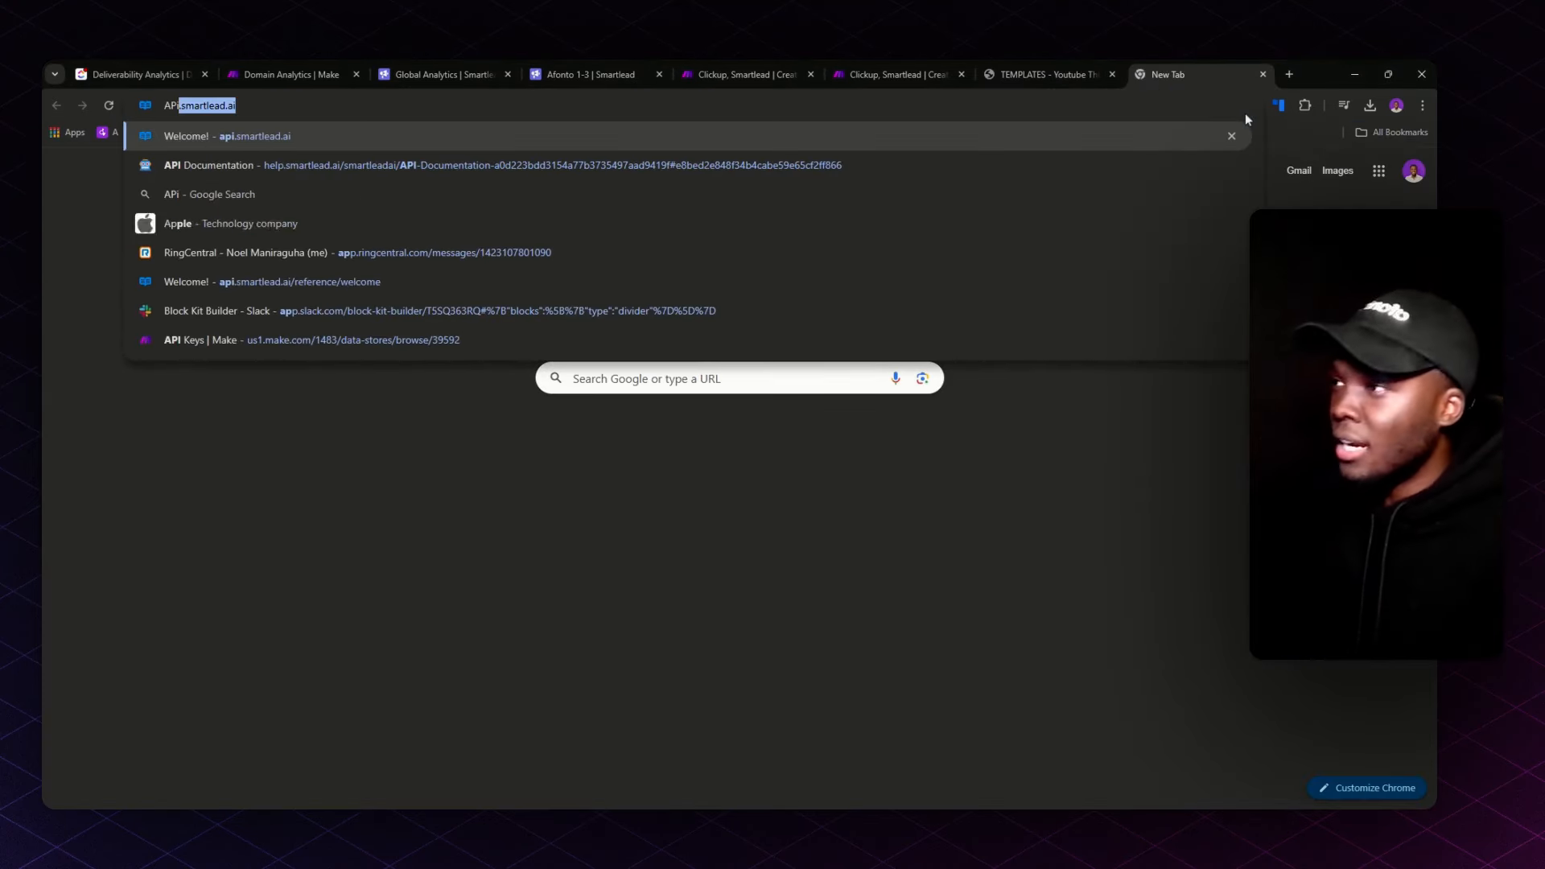
key("Return")
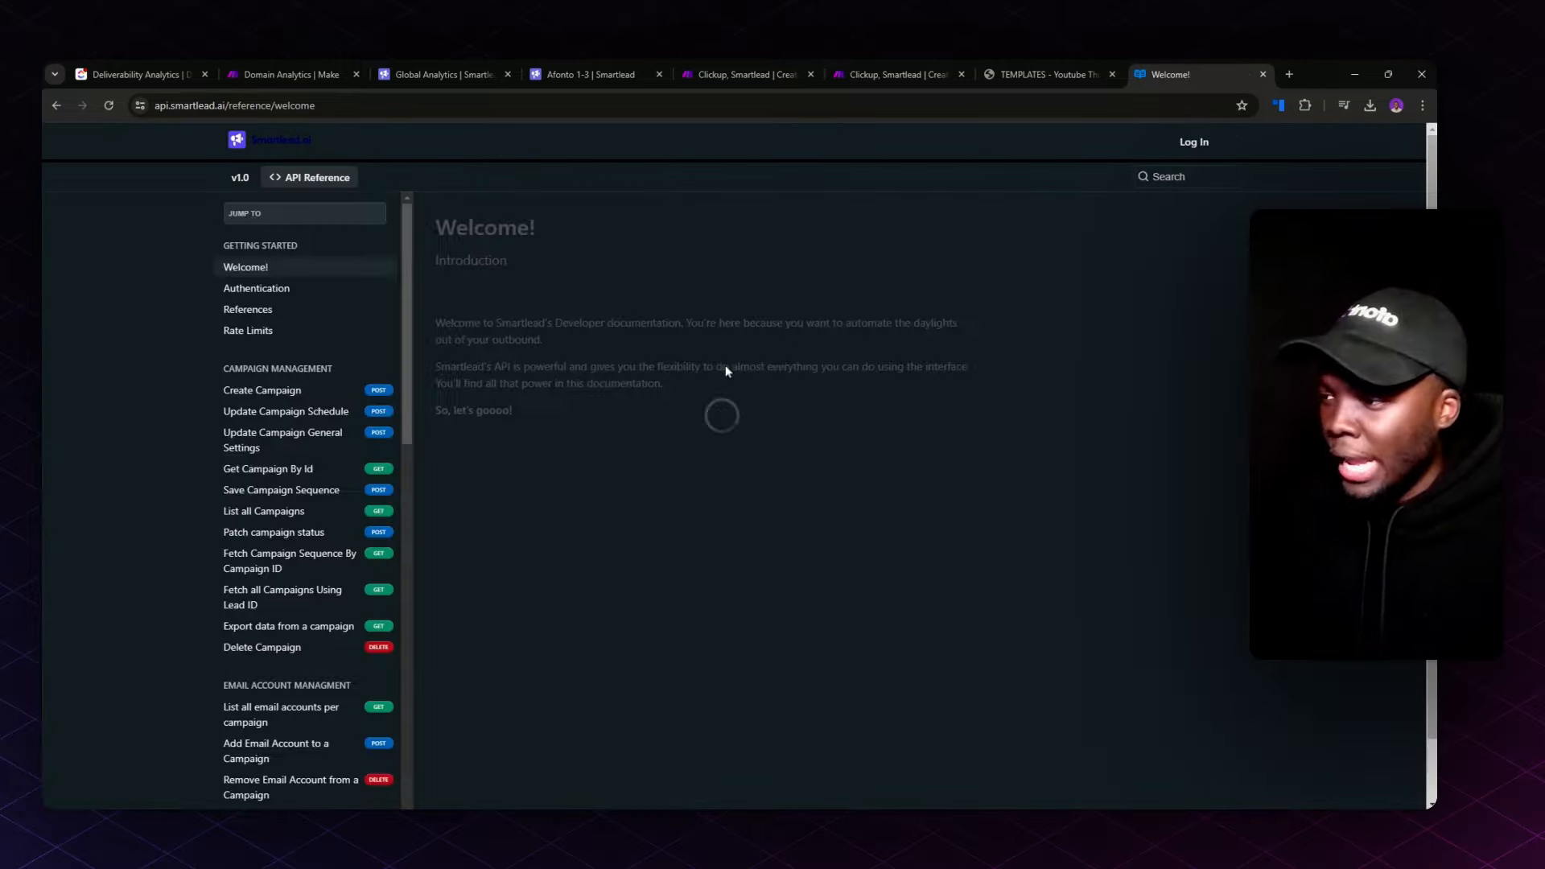
scroll(275, 609, "down", 10)
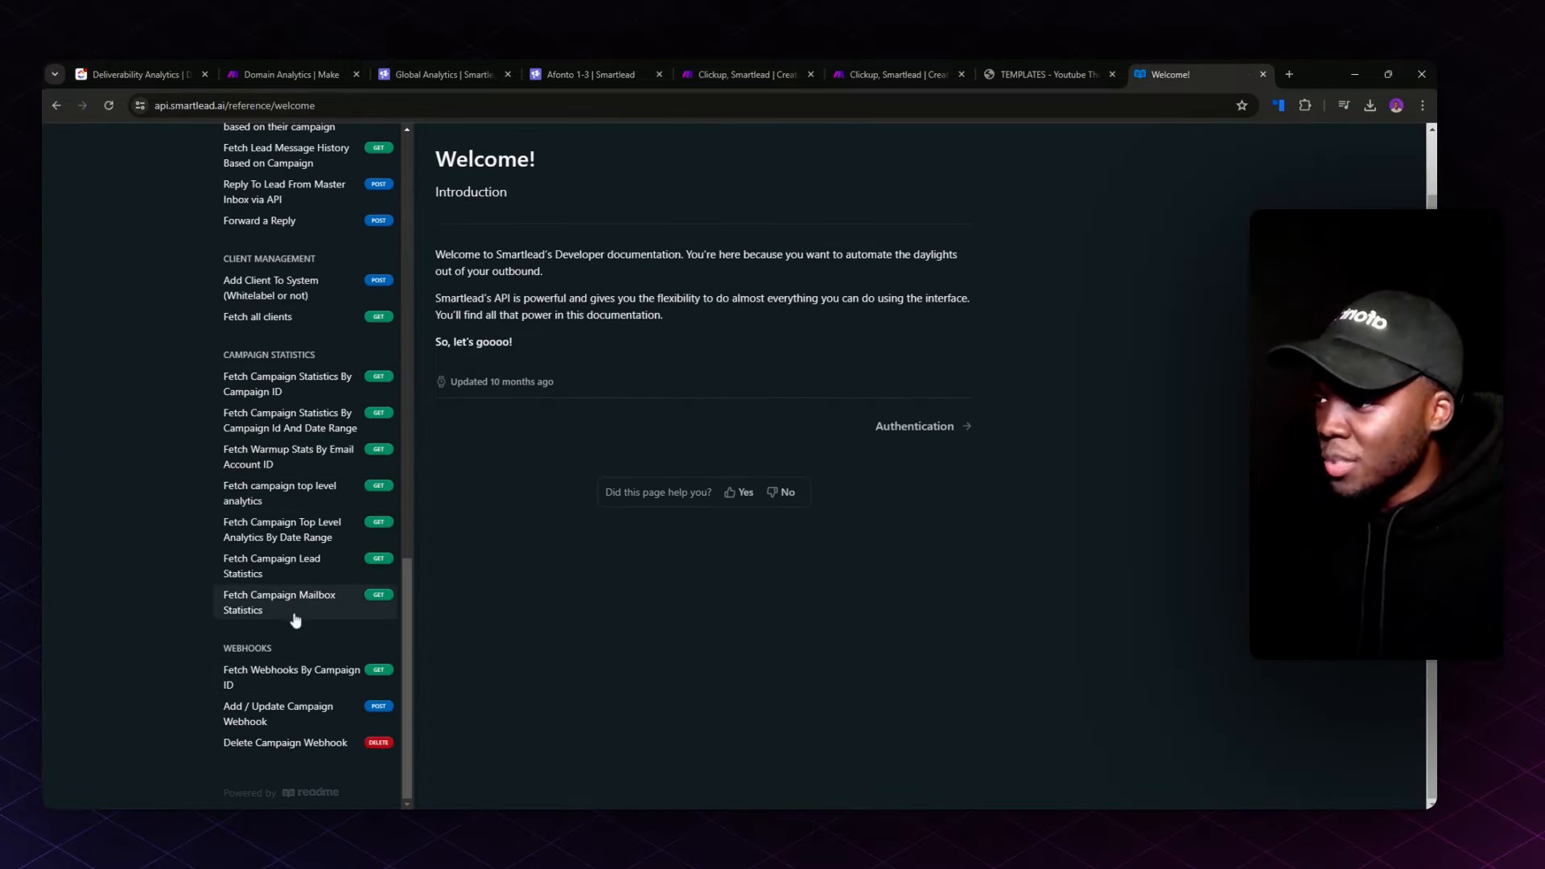
left_click(303, 674)
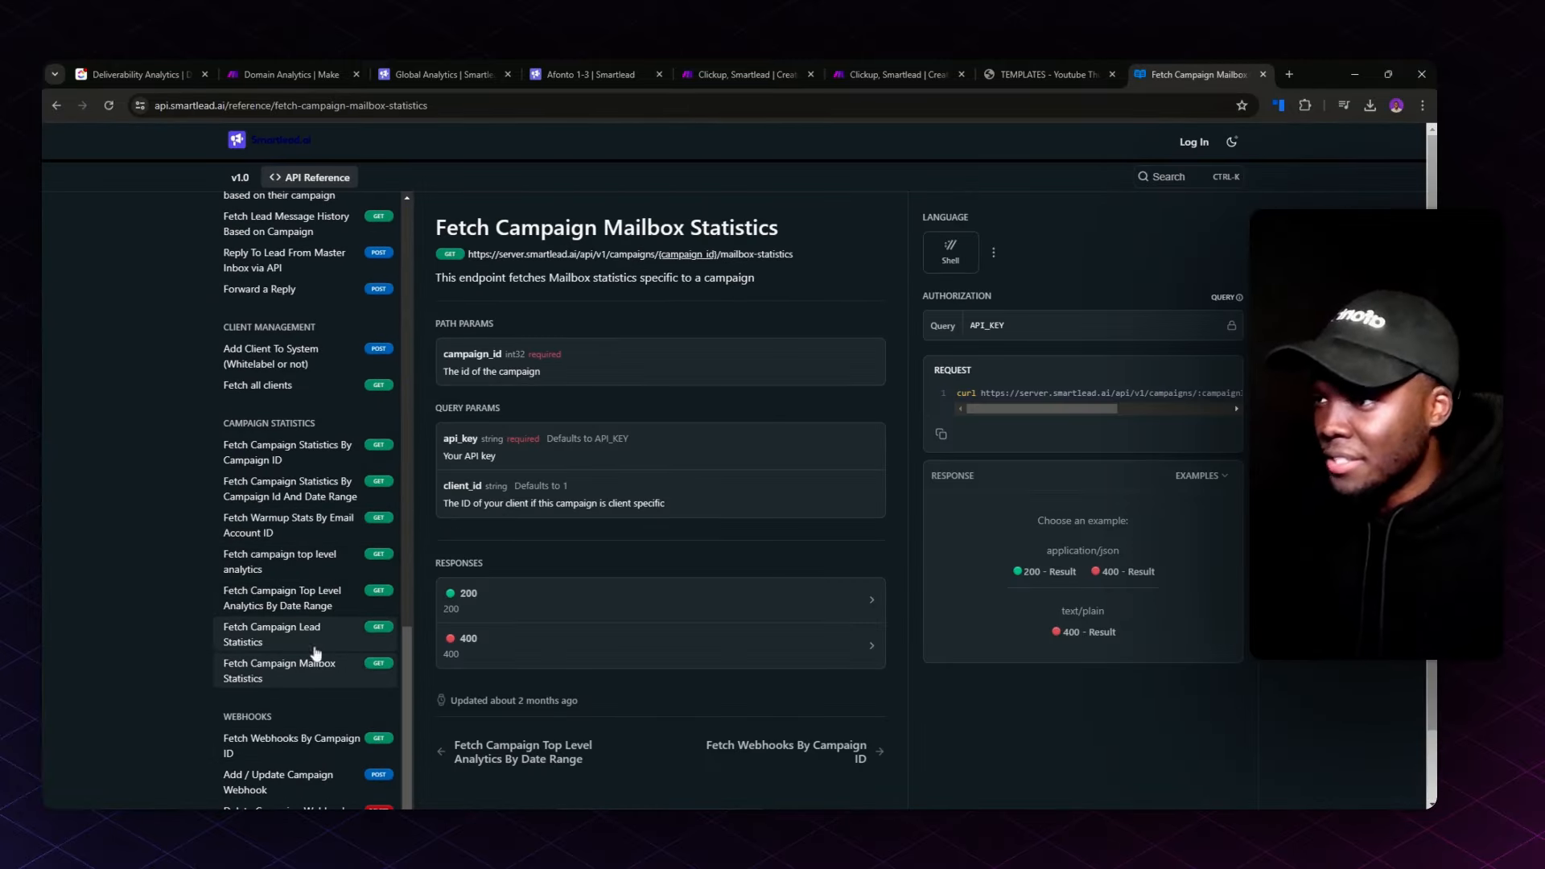
Step: Show the 200 example response of the mailbox statistics endpoint and review the fields it returns per mailbox
left_click(1201, 476)
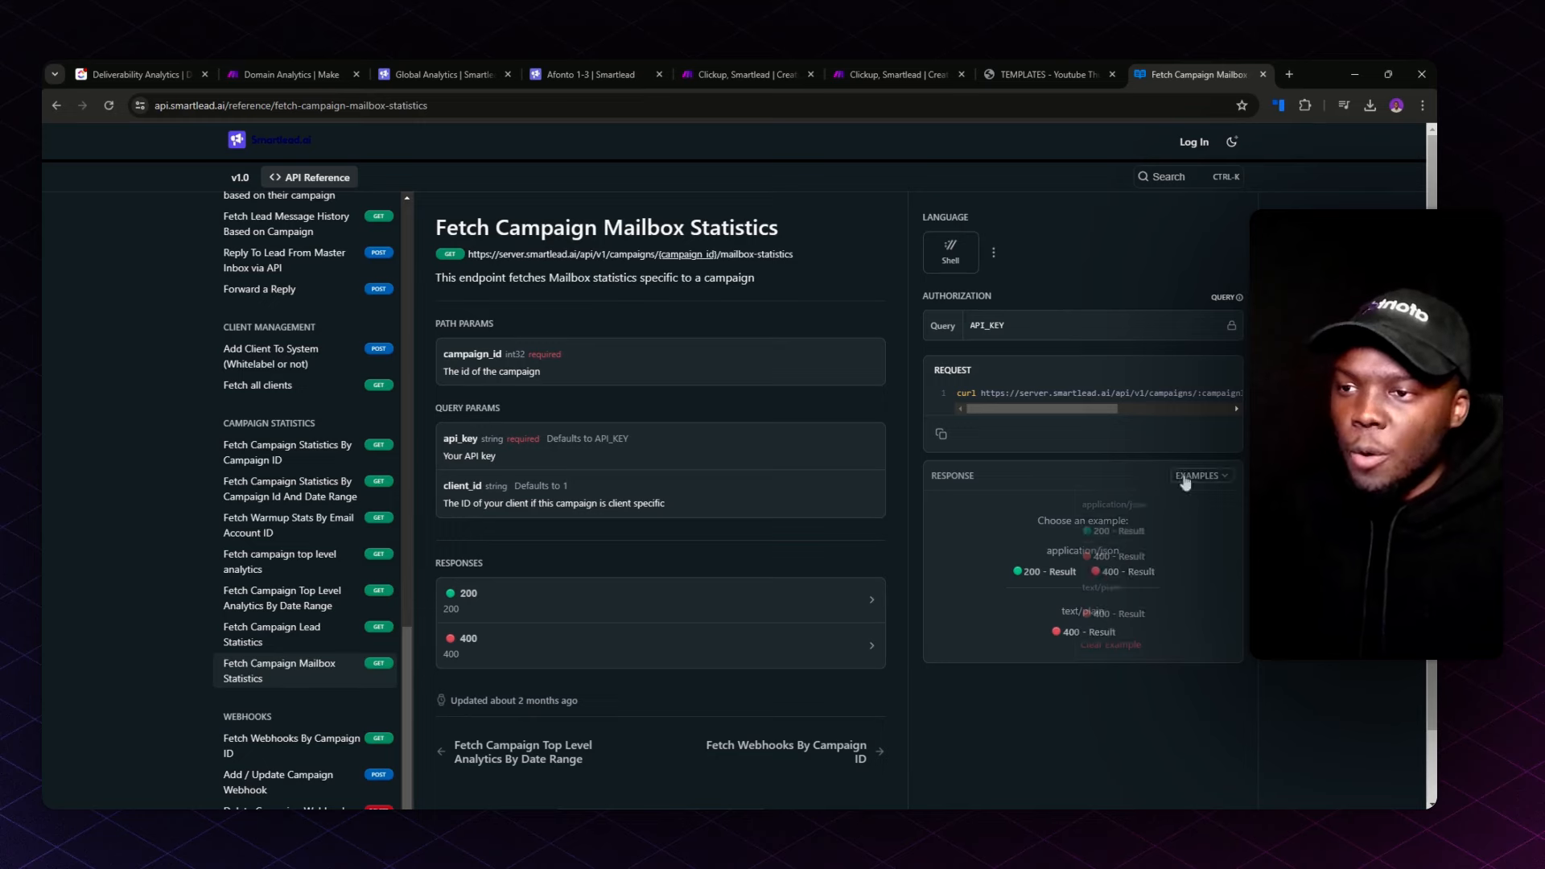
left_click(1130, 538)
scroll(1130, 563, "down", 3)
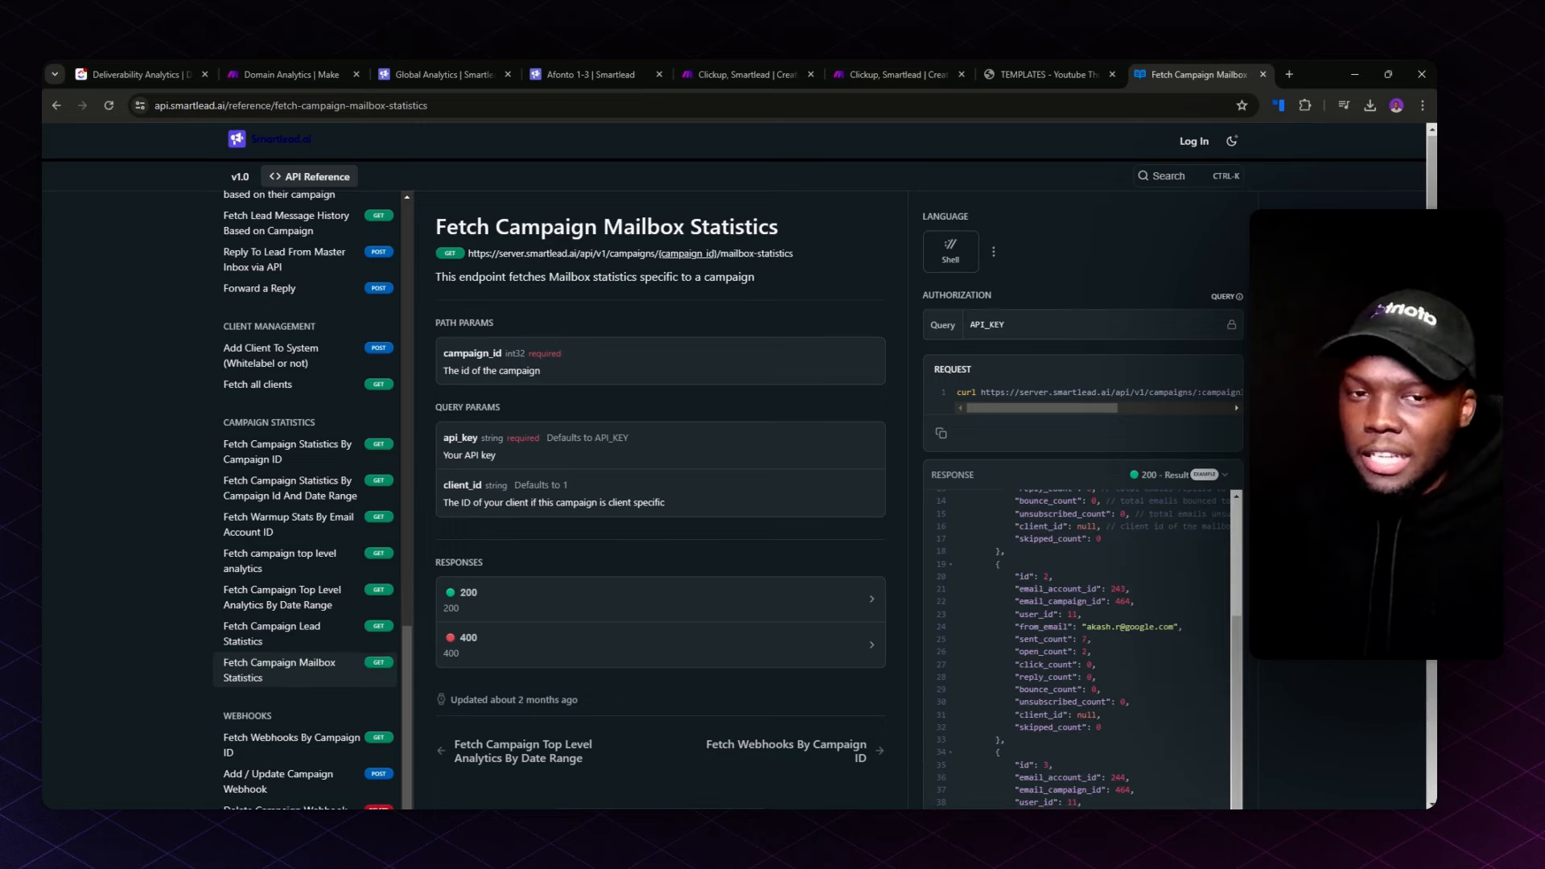
scroll(659, 482, "down", 3)
scroll(1086, 507, "up", 3)
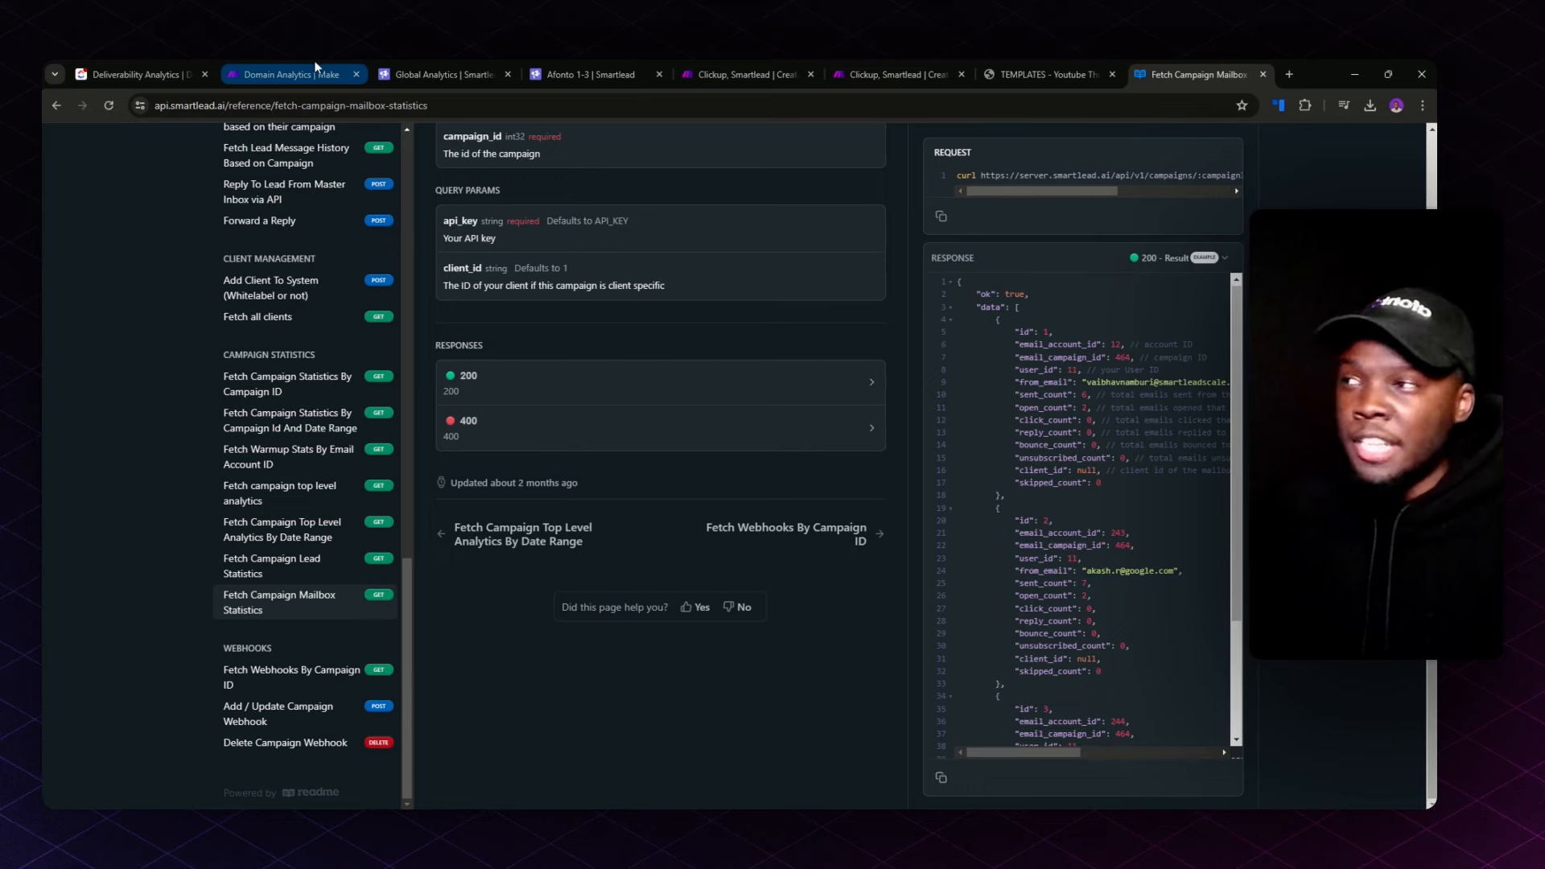
Step: Return to Smartlead Global Analytics and bring up its campaign and client filter options
left_click(397, 71)
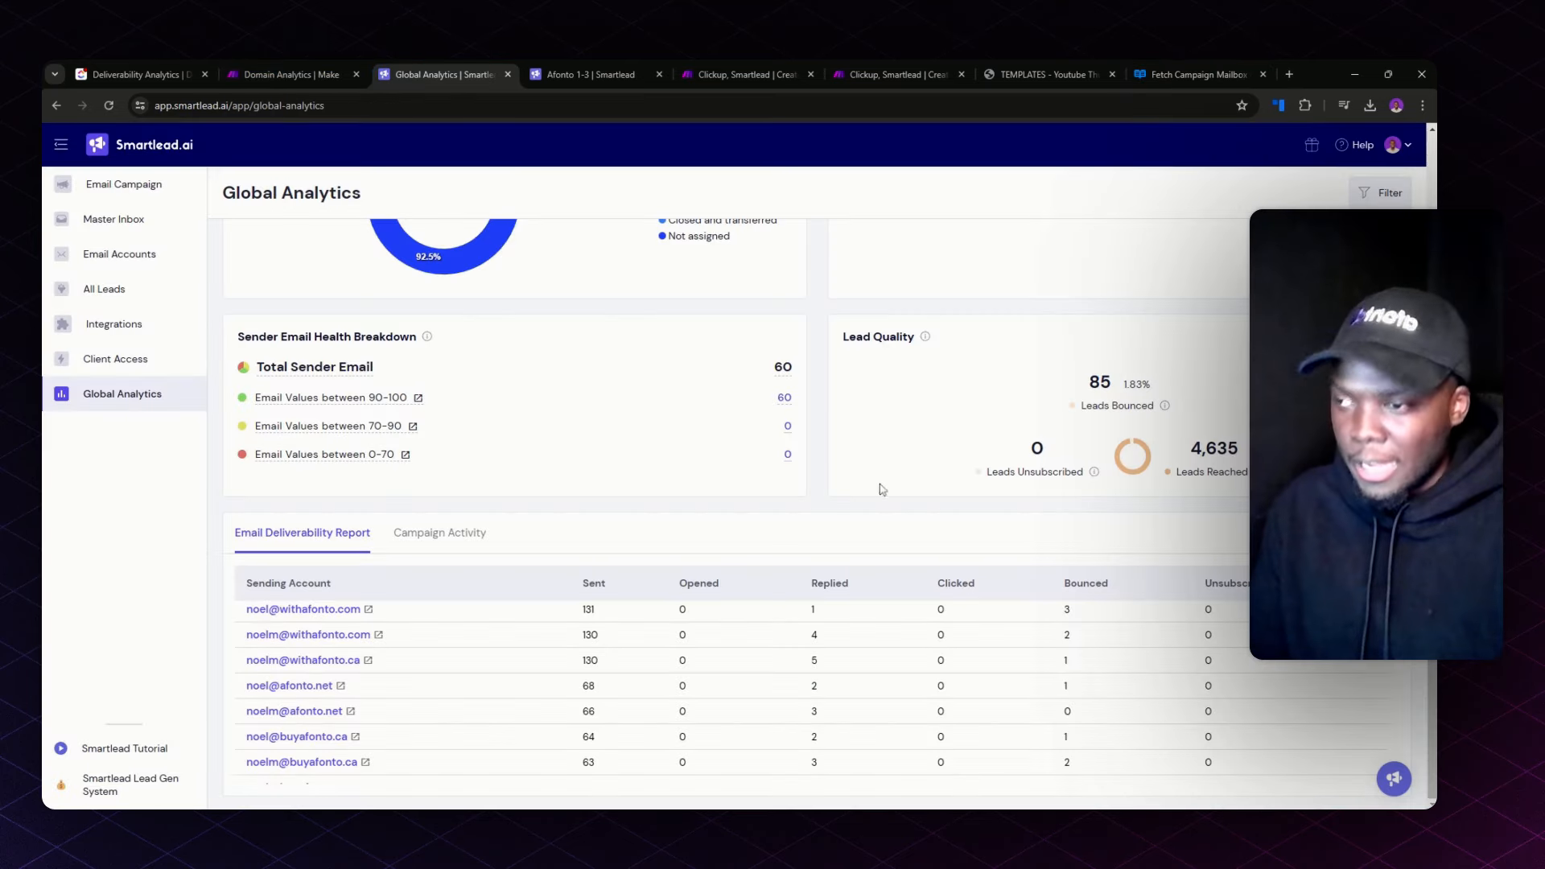
scroll(718, 544, "up", 9)
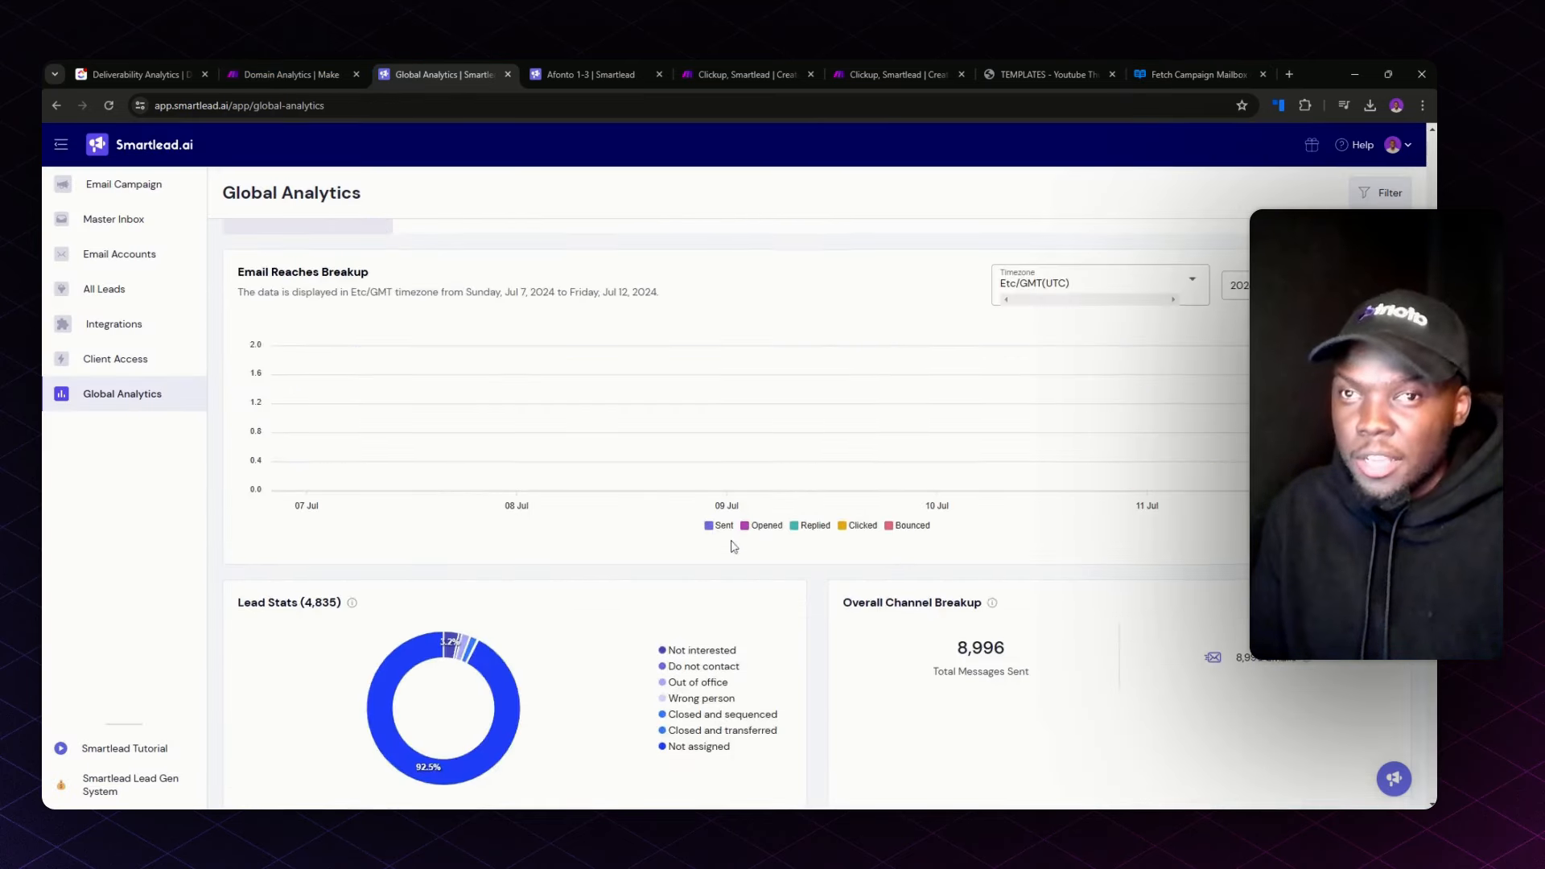
left_click(1378, 193)
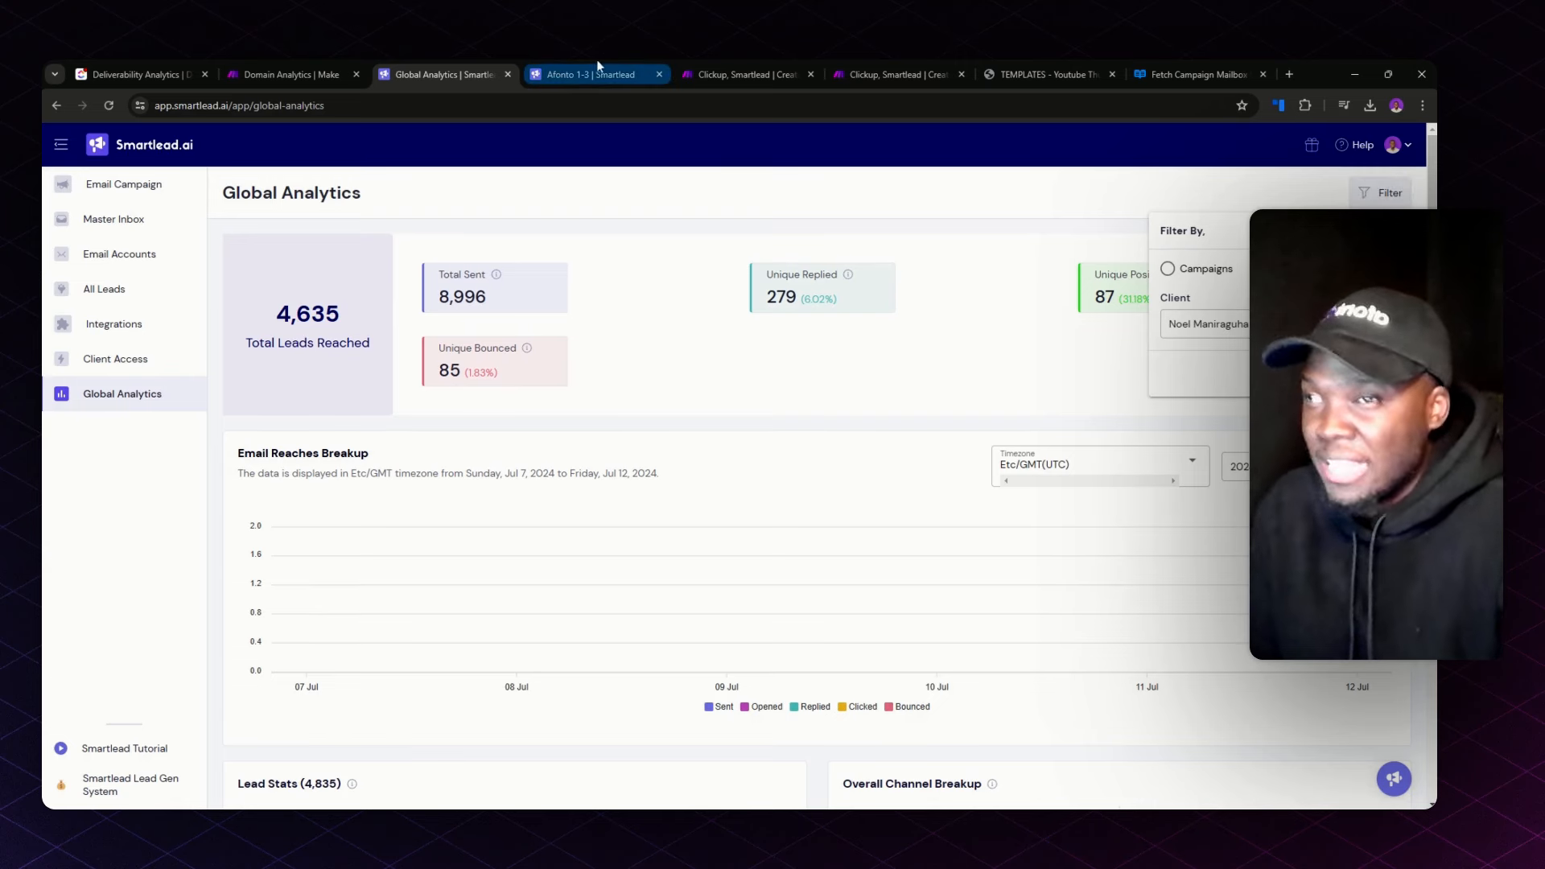
Step: Switch to the step 1 domain analytics scenario in Make, inspect the array mapped in the Iterator, and close its settings
left_click(693, 71)
left_click(493, 346)
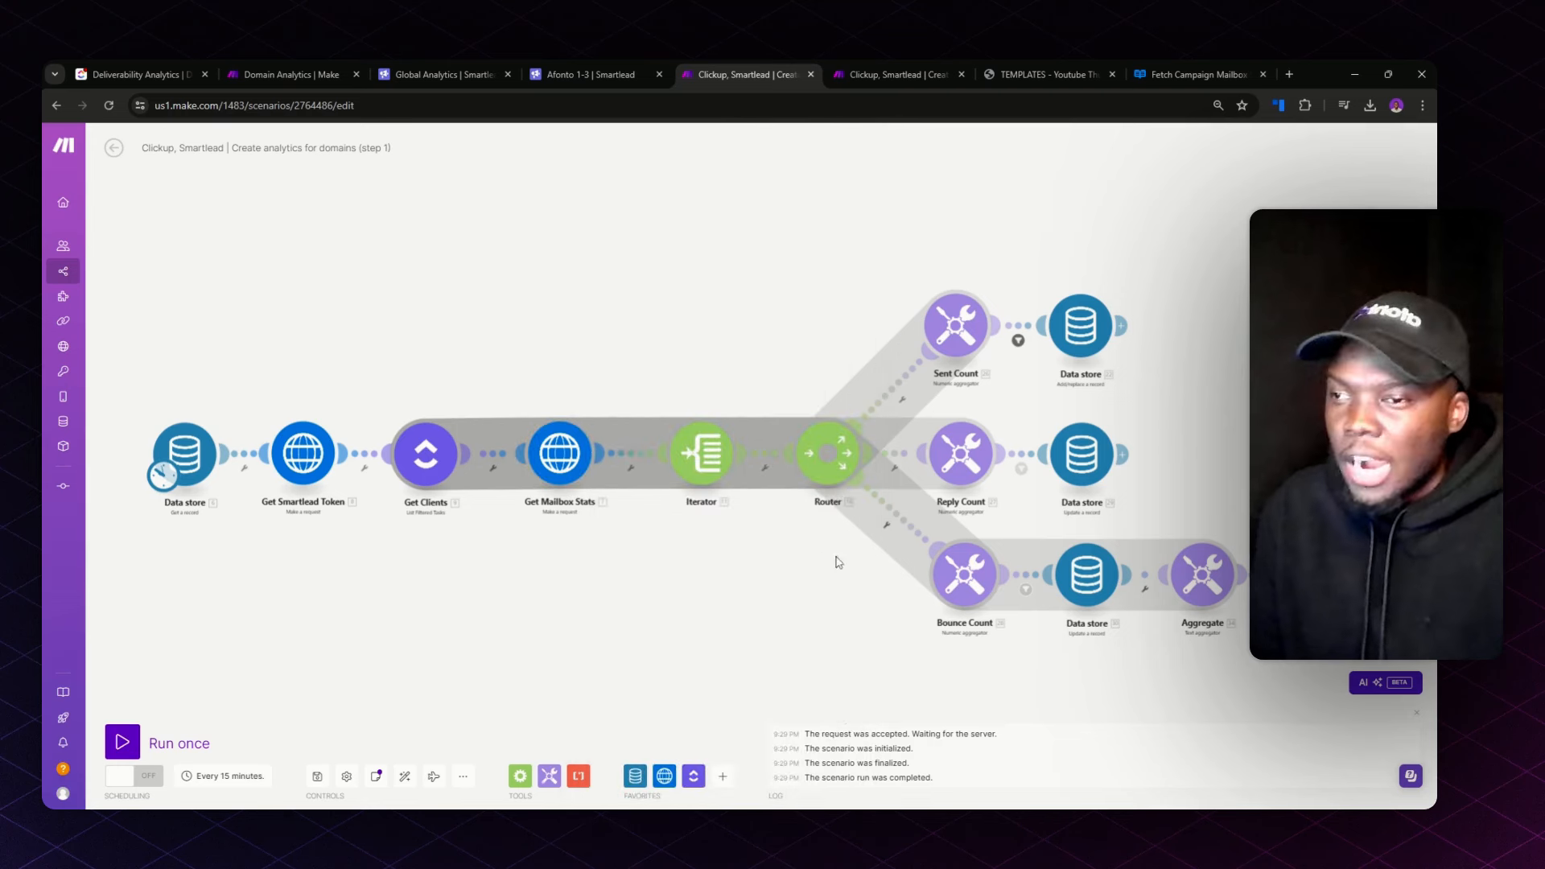
left_click(717, 455)
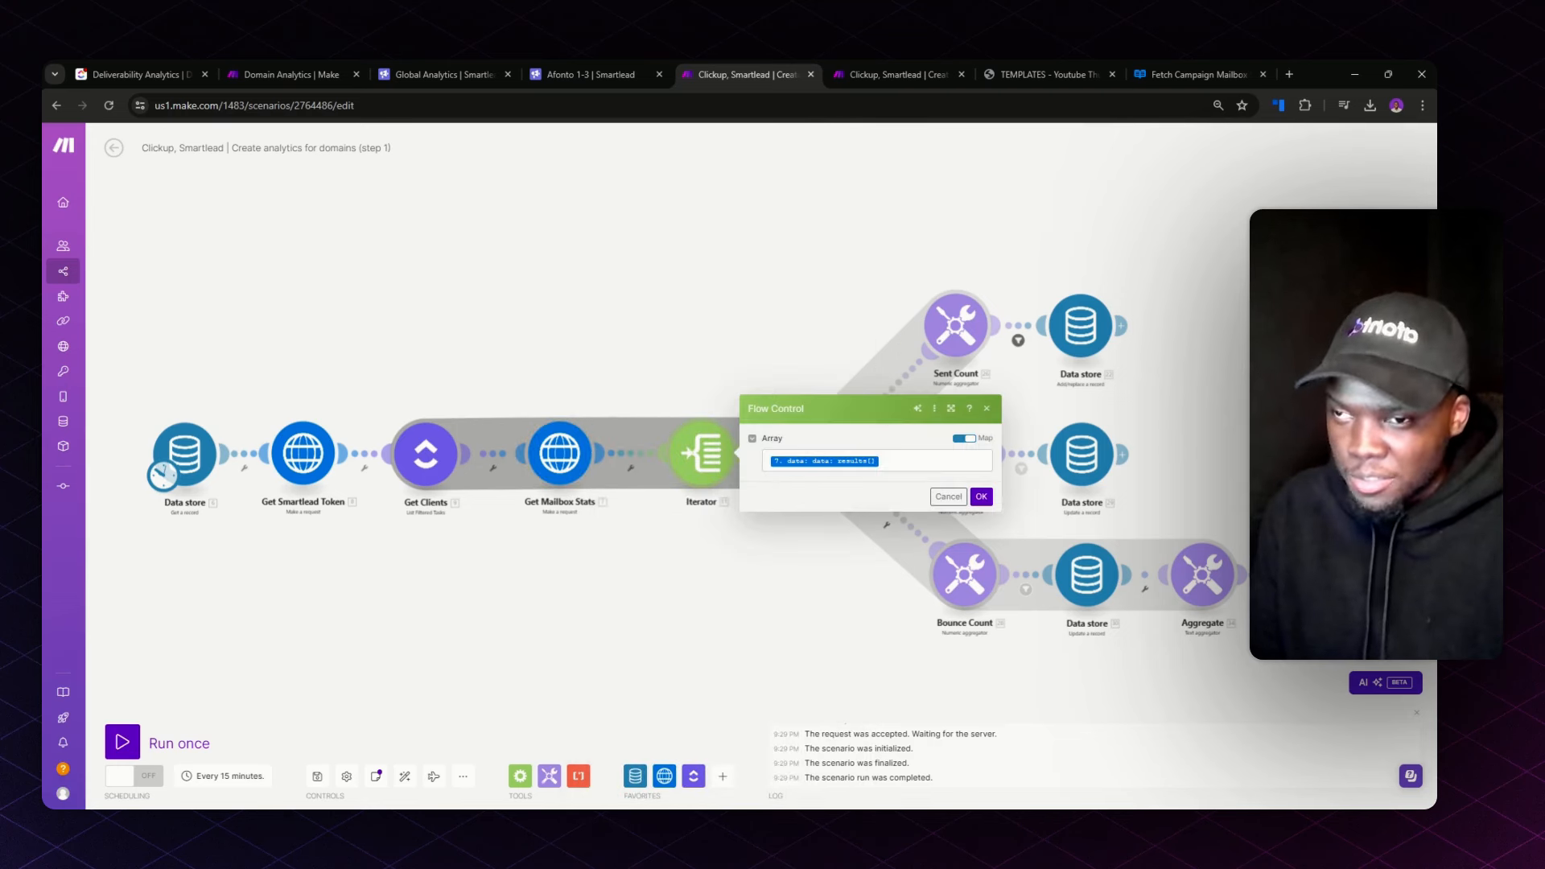
left_click(795, 619)
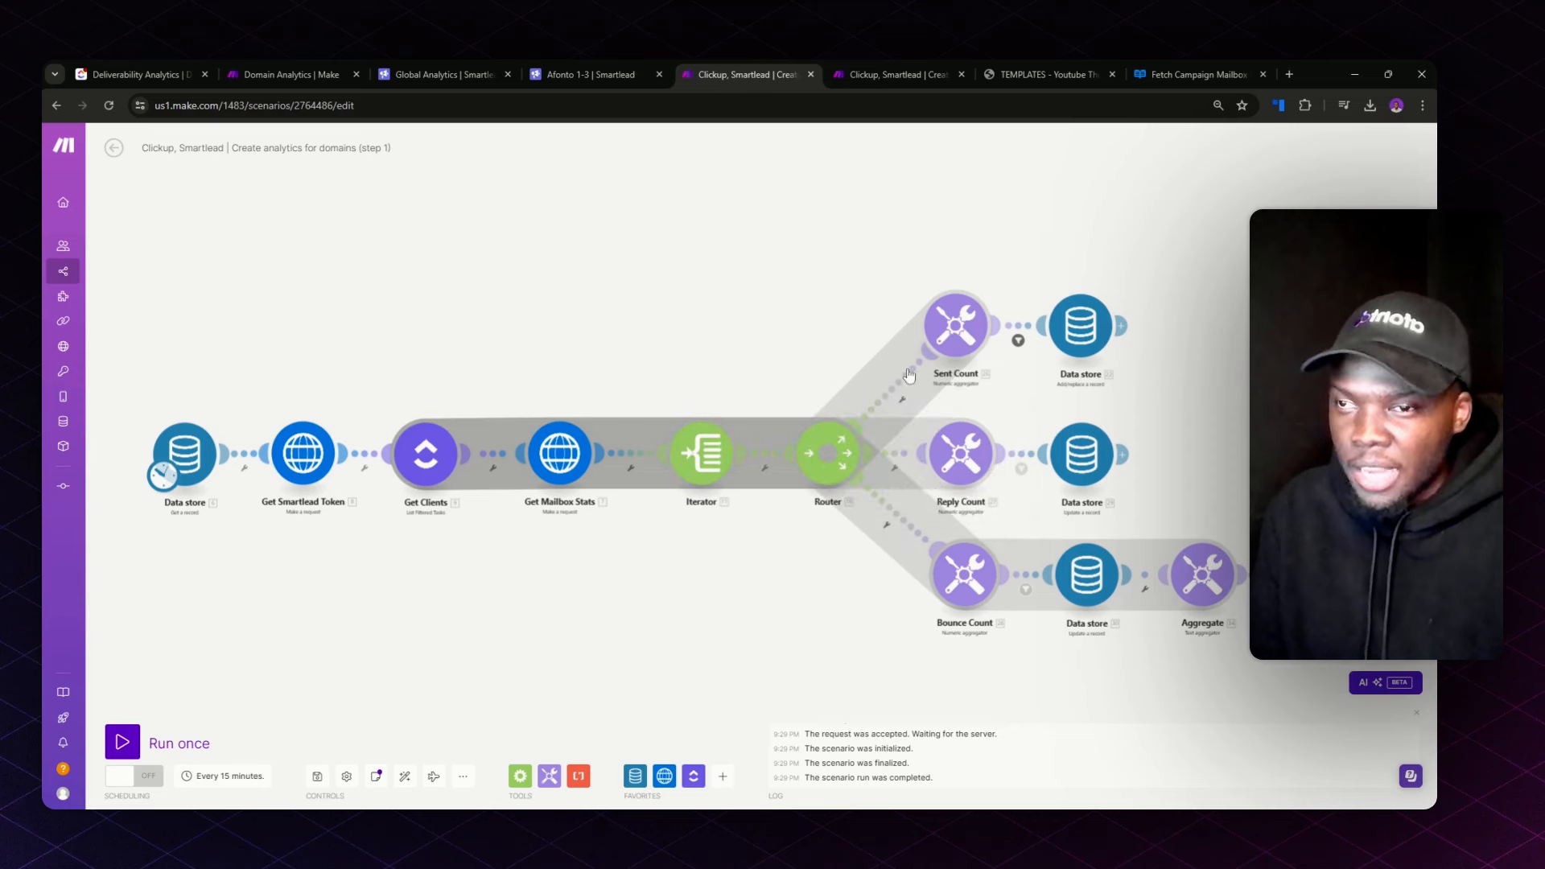
Step: Inspect the aggregate function, Group by and Value settings of the Sent Count and Reply Count aggregators, then close them
left_click(955, 325)
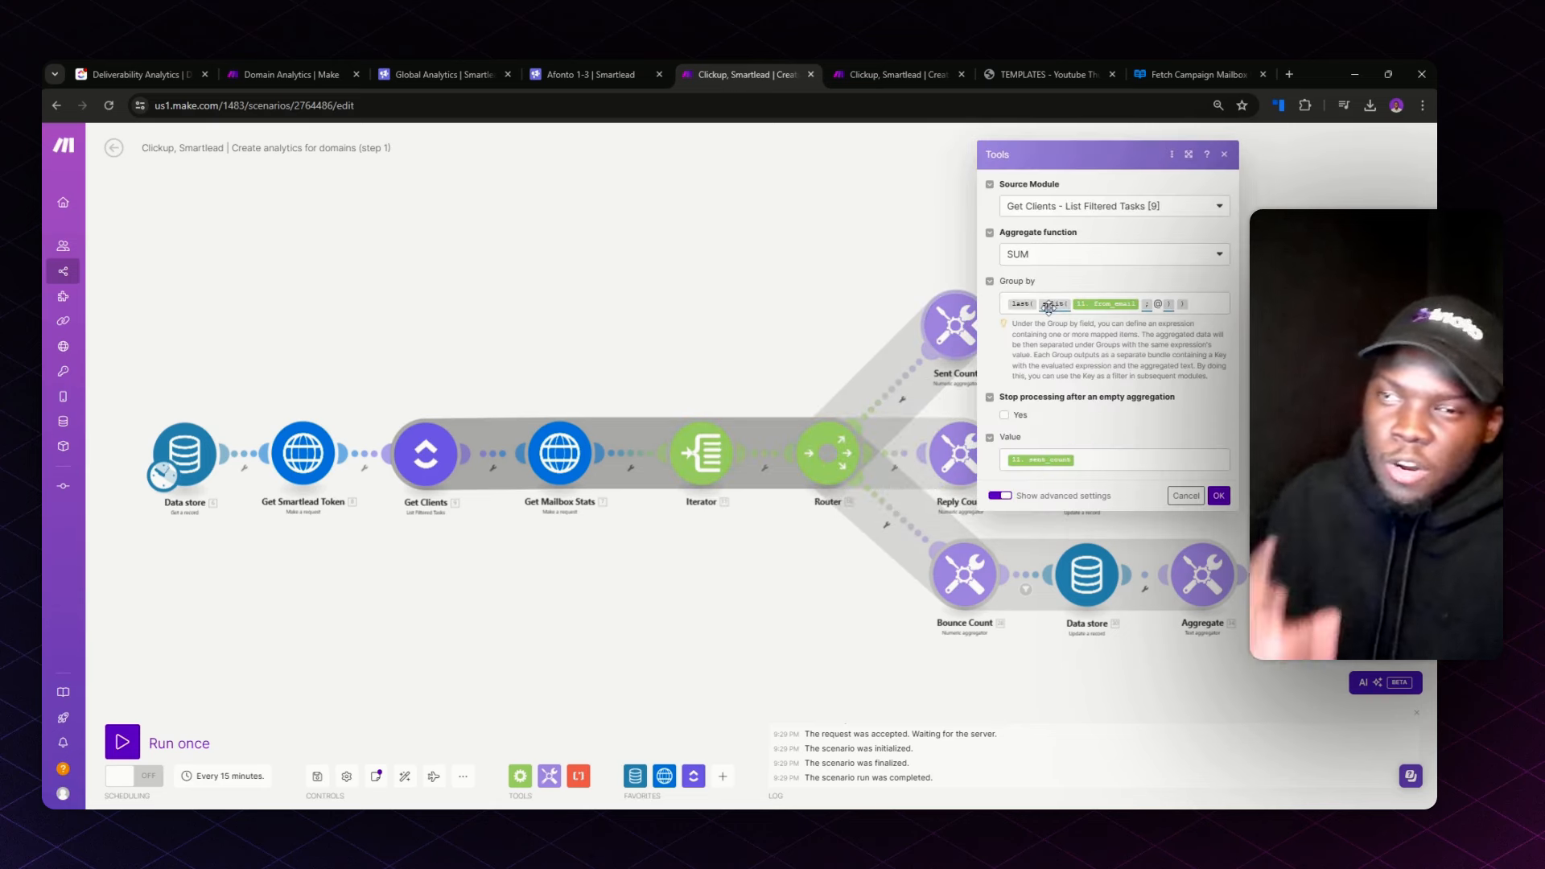
mouse_move(1052, 303)
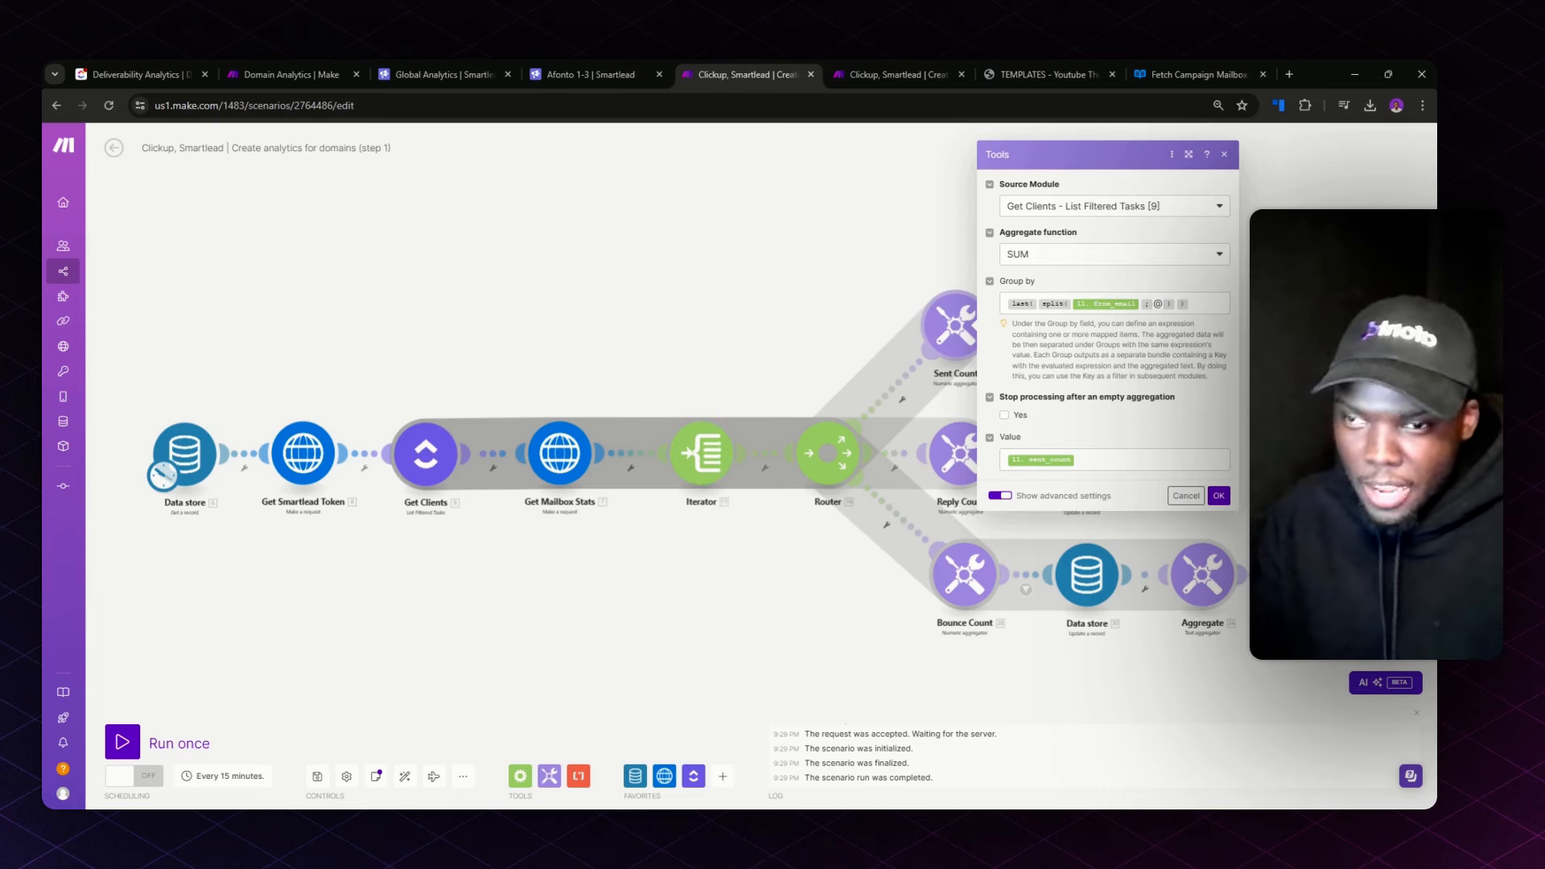
left_click(958, 457)
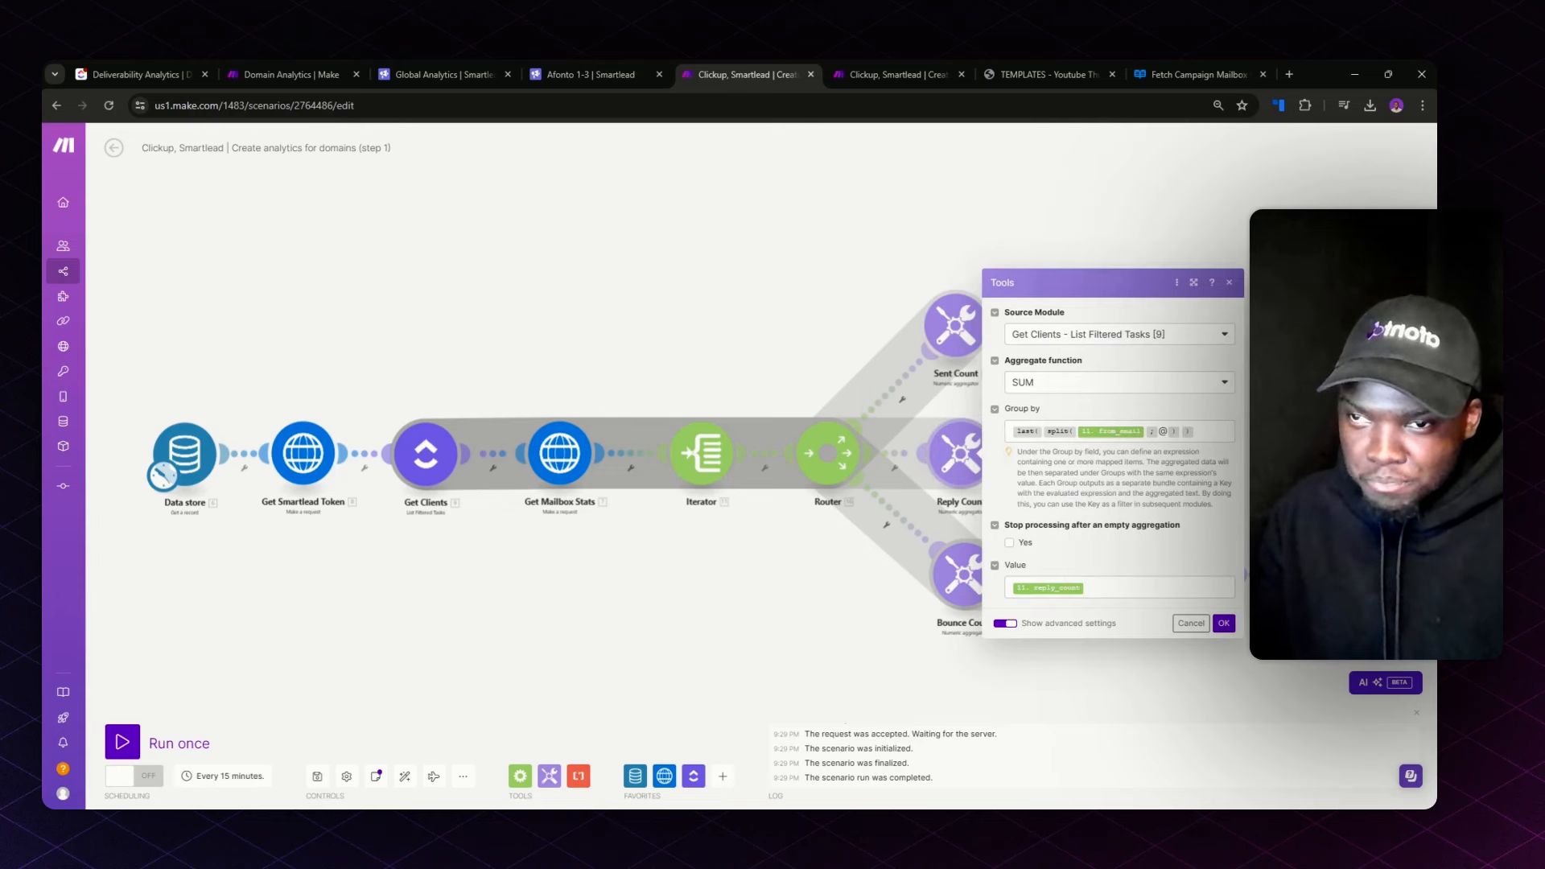
left_click(966, 413)
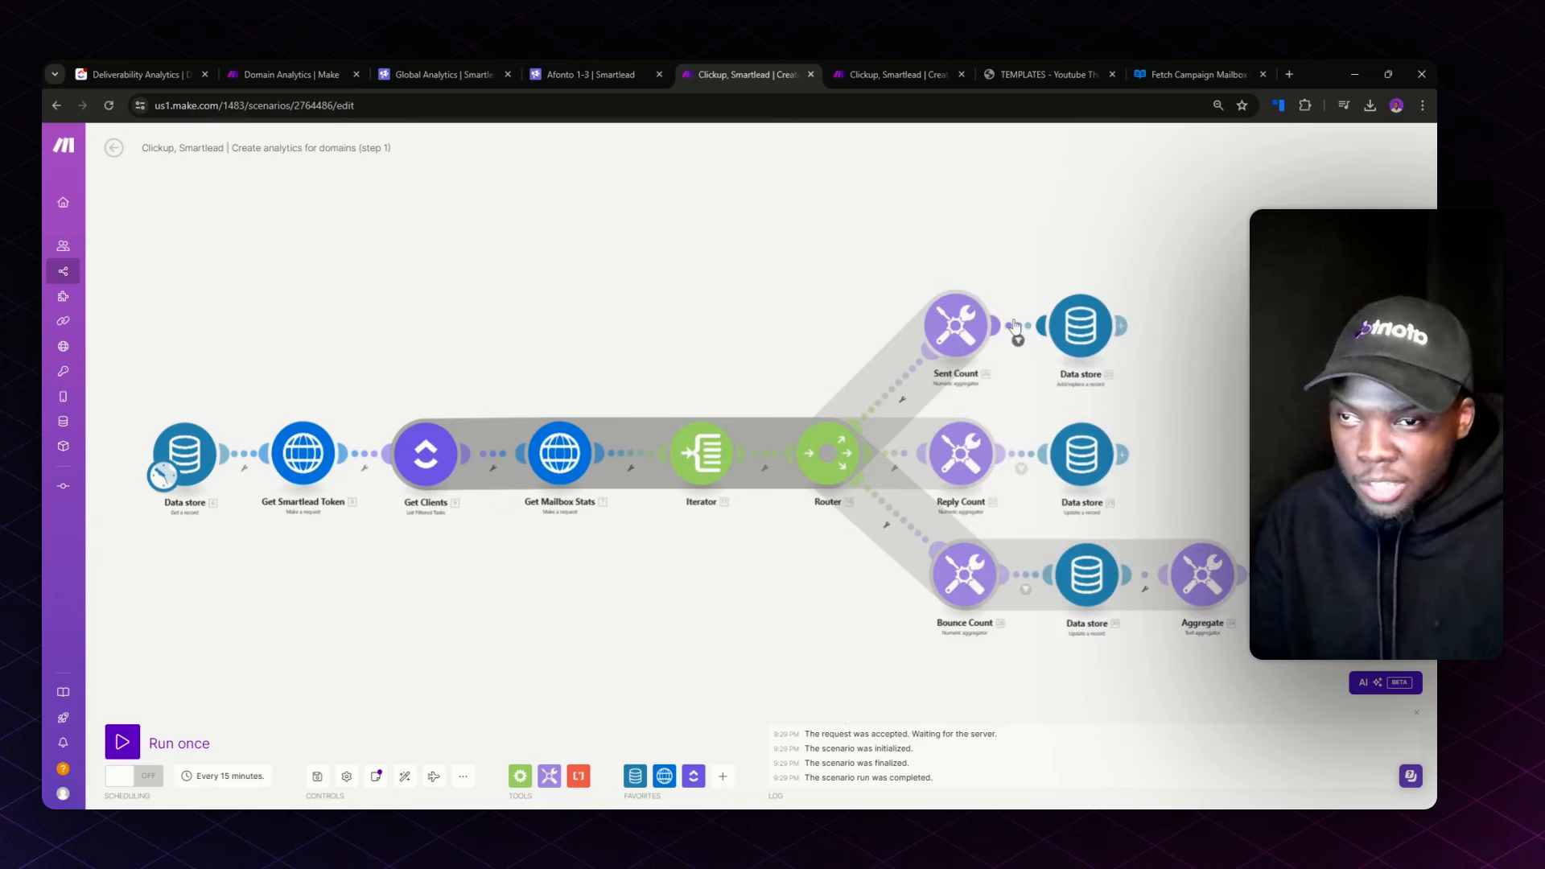
Step: Unlink the Sent Count, Reply Count and Bounce Count aggregators from their data stores and run the scenario once
right_click(1017, 329)
left_click(1031, 350)
right_click(1016, 456)
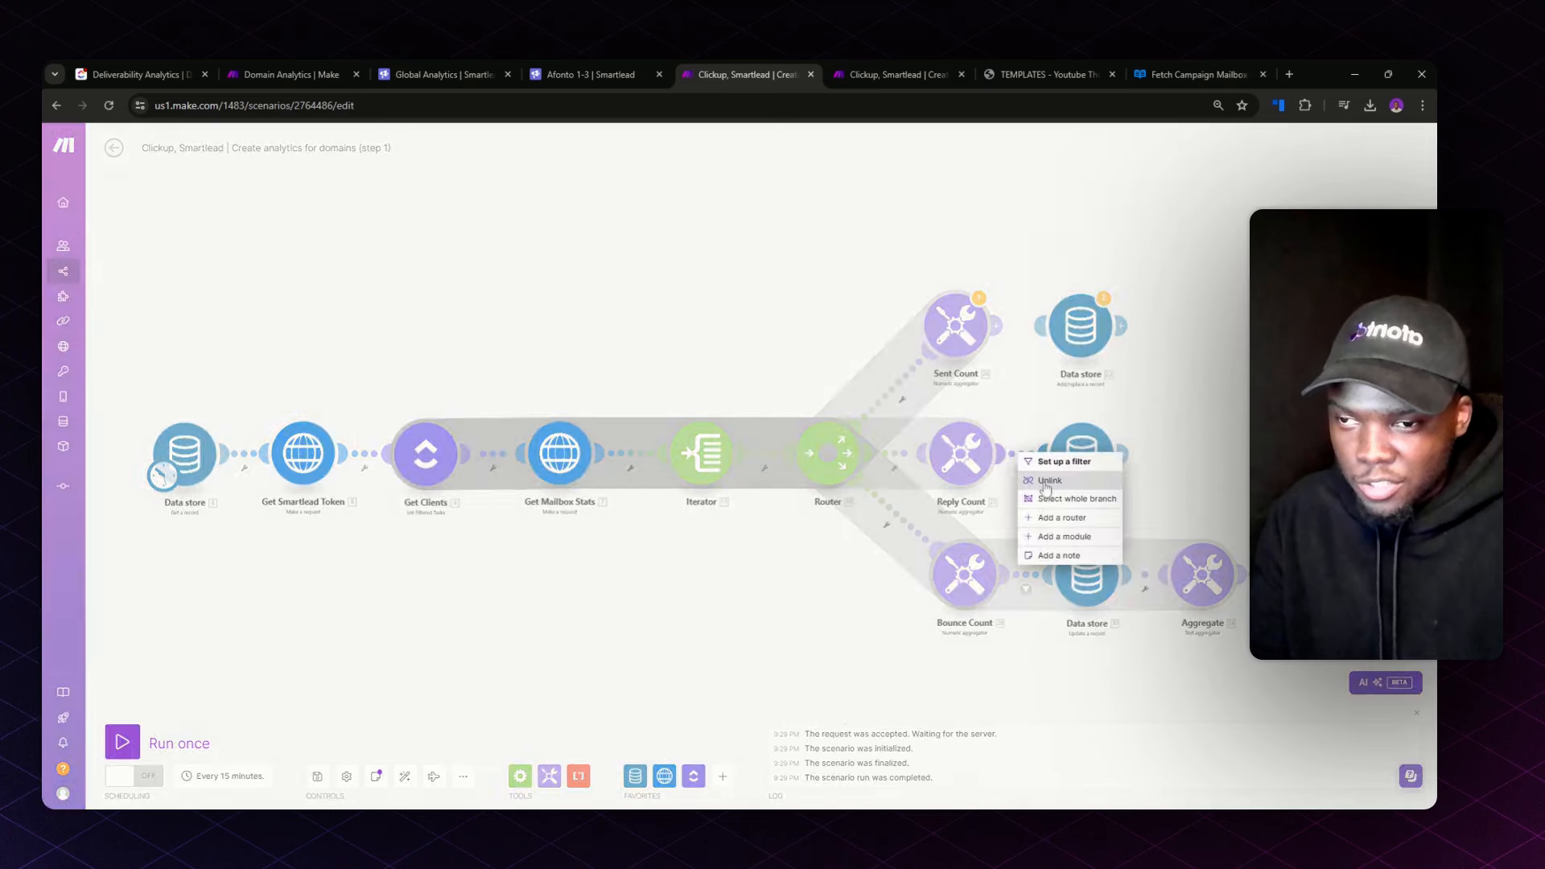
left_click(1033, 478)
right_click(1046, 573)
left_click(1059, 618)
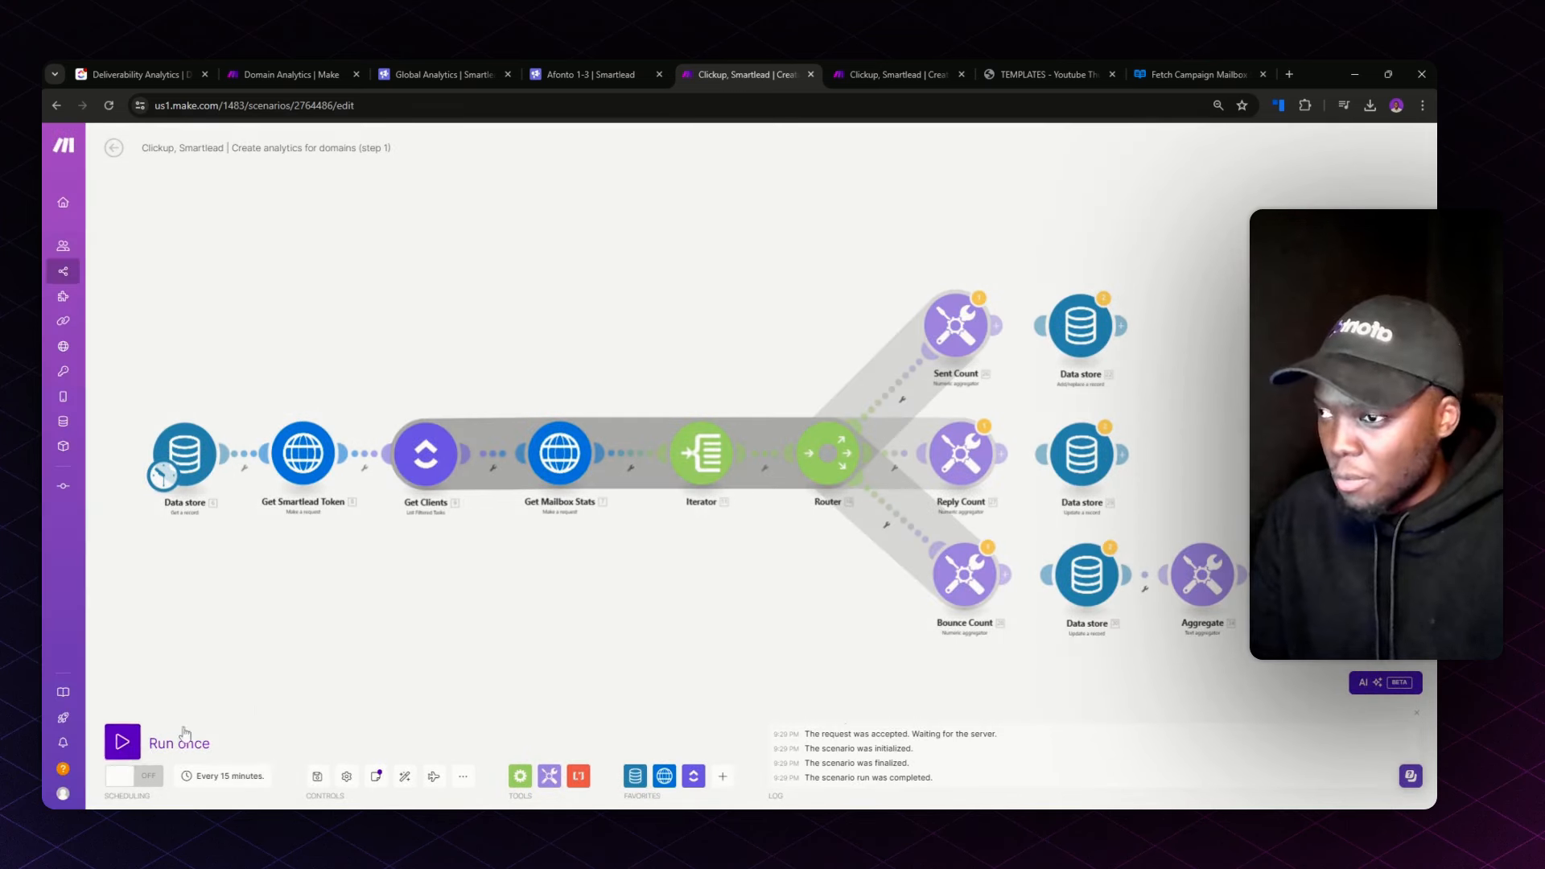
left_click(181, 736)
left_click(406, 791)
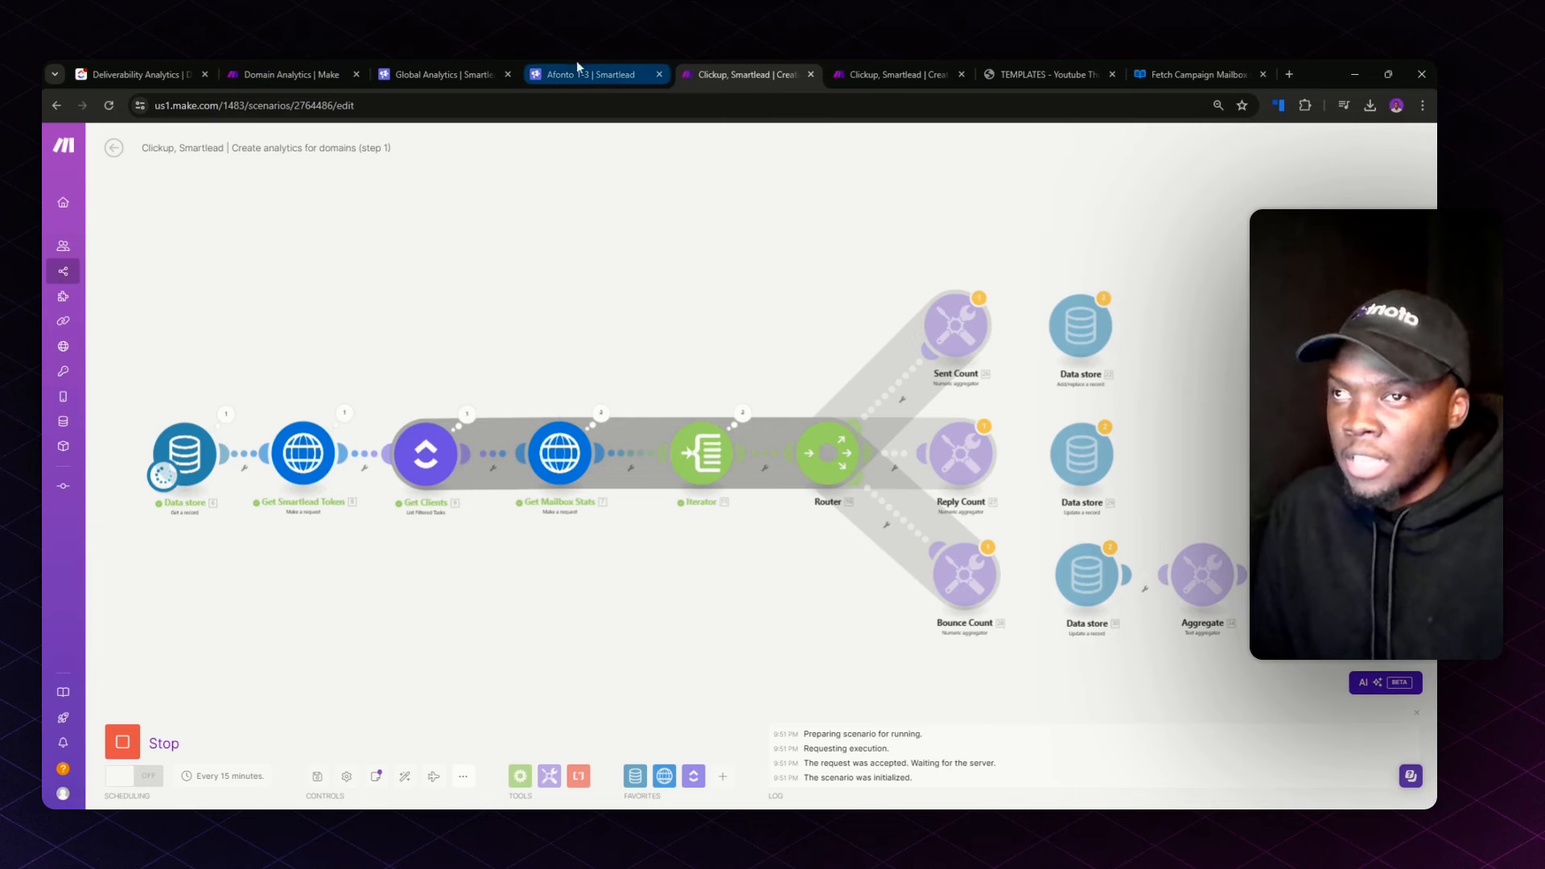
Step: Compare the Domain Analytics data store records in Make with the Deliverability Analytics list in ClickUp
left_click(335, 67)
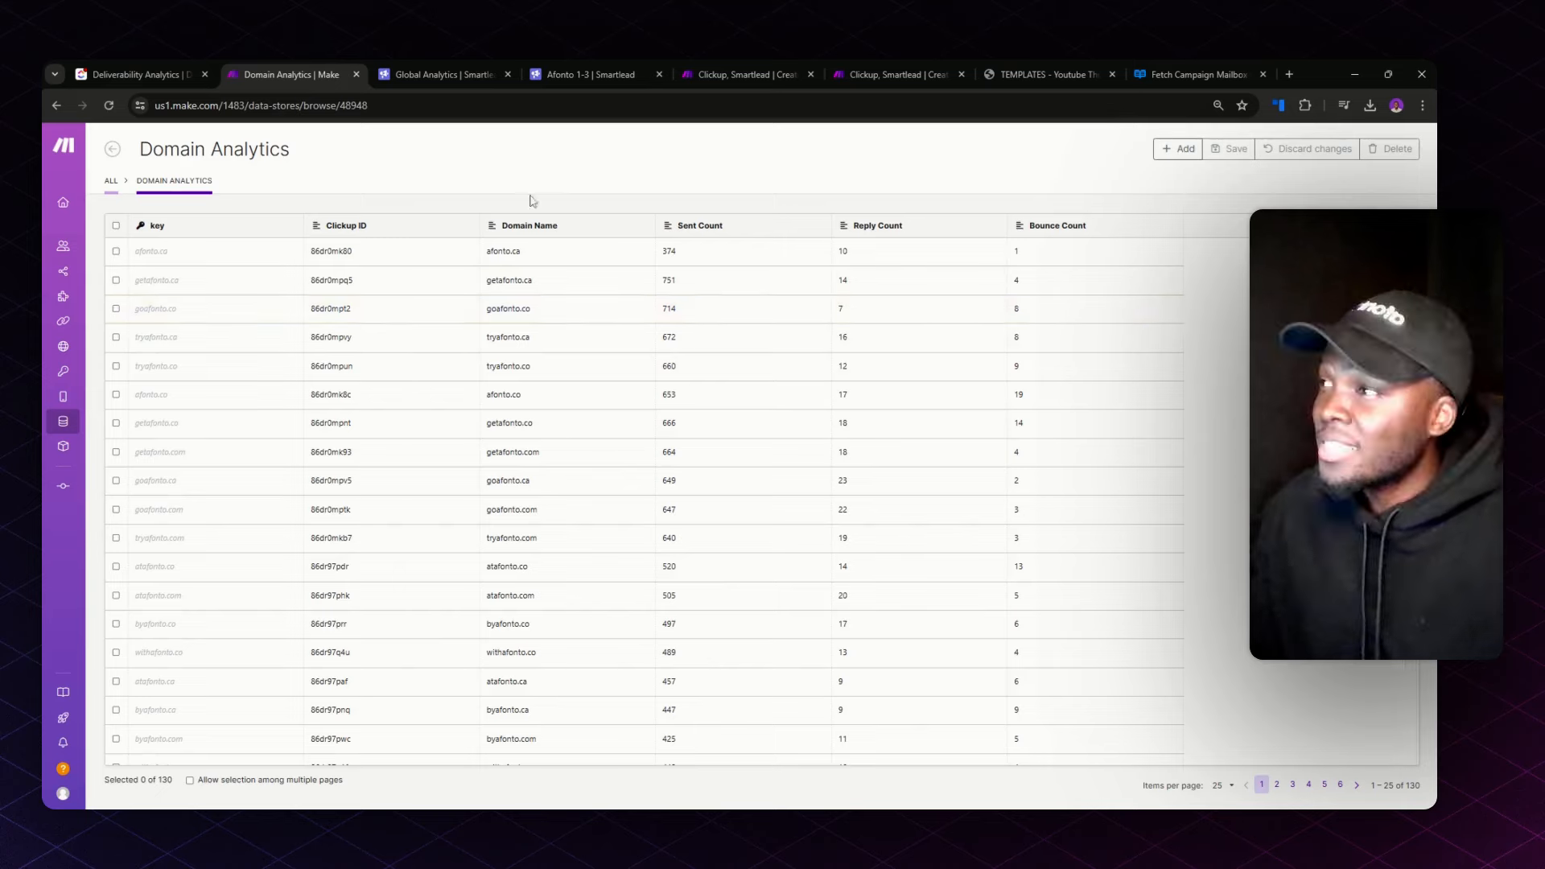
left_click(136, 74)
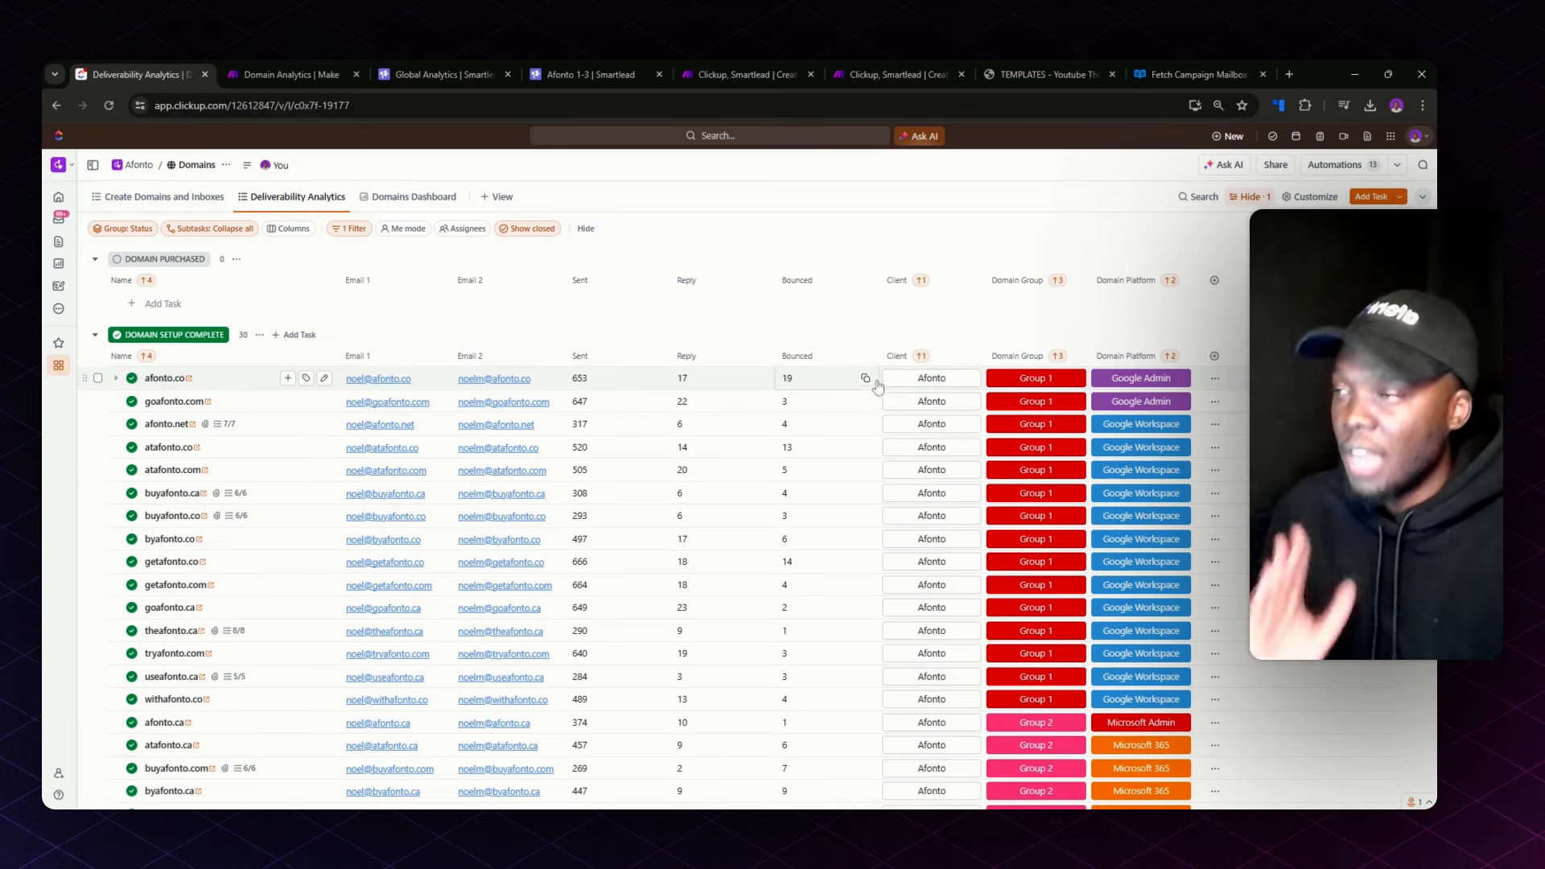
left_click(332, 71)
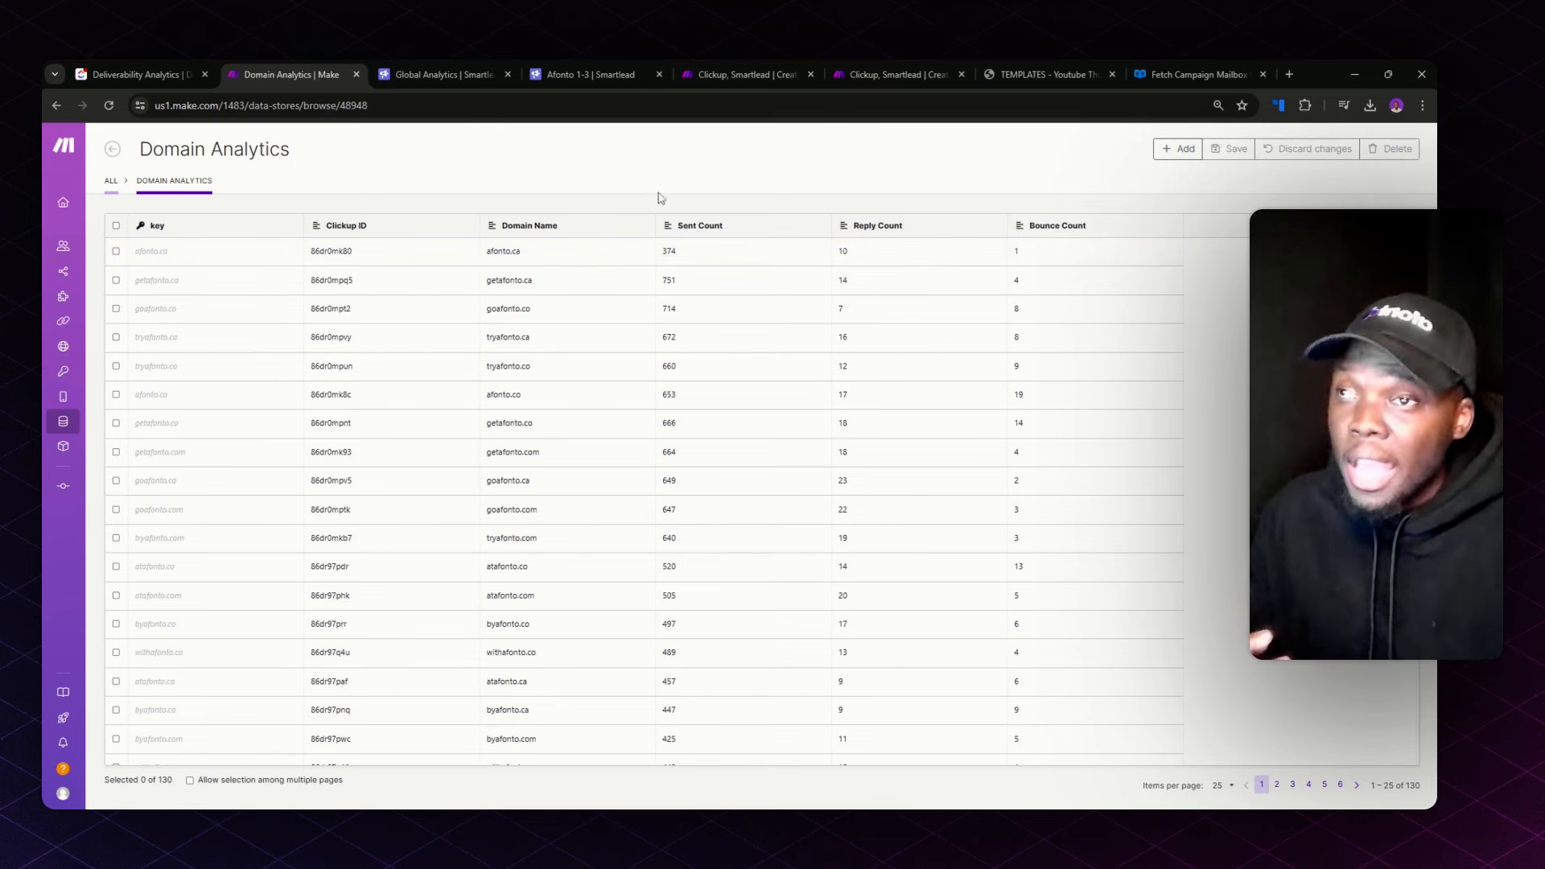
Step: Return to the step 1 scenario and examine the Iterator's output bundles, expanding one further down, then close the results
left_click(736, 72)
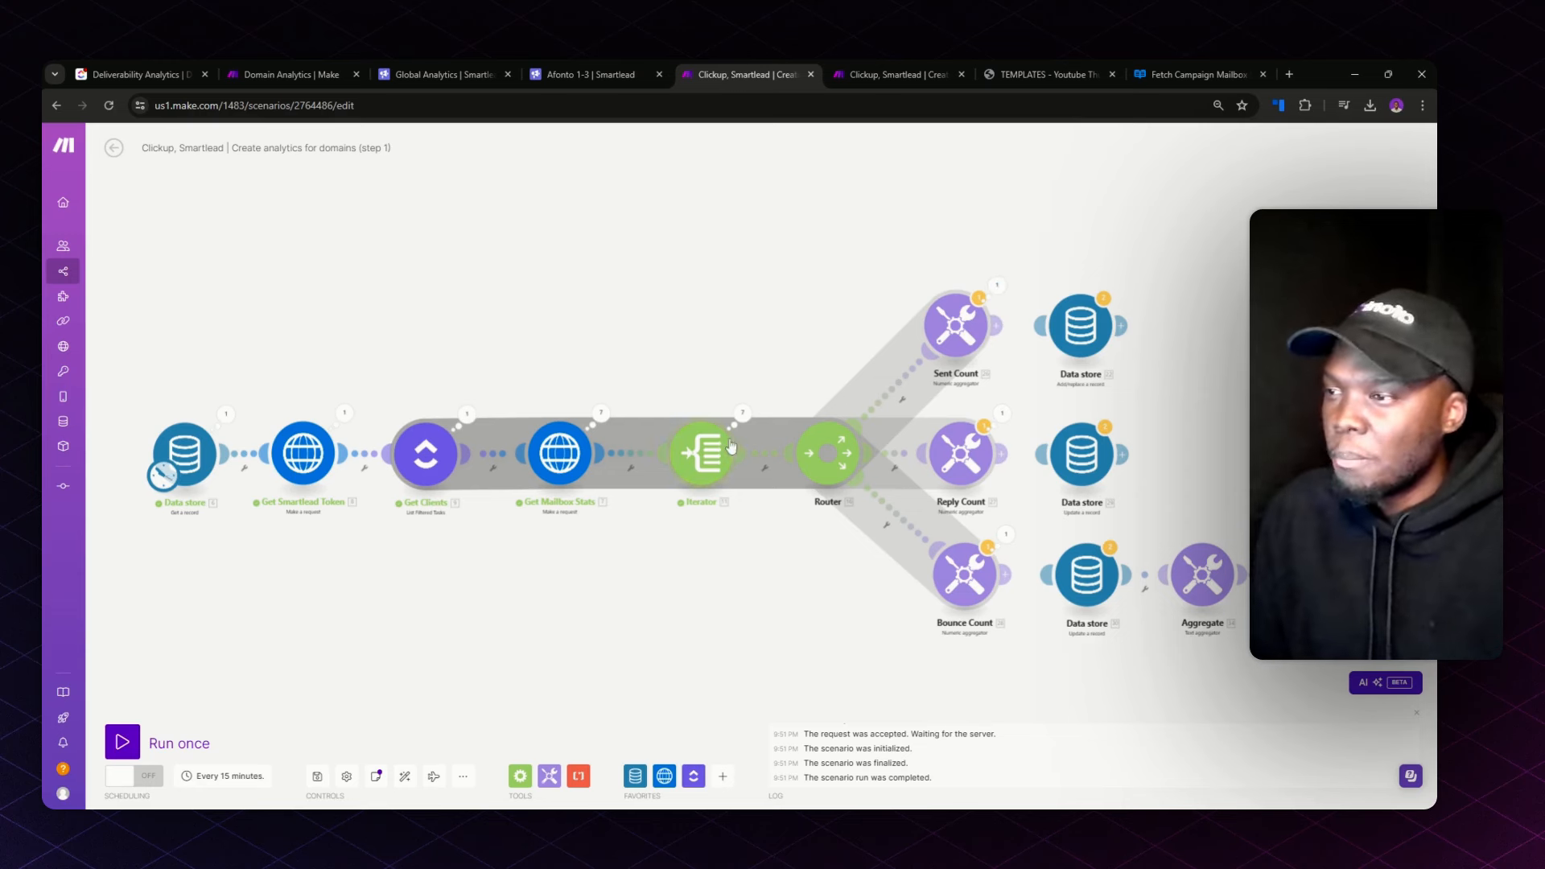
left_click(741, 415)
left_click(827, 369)
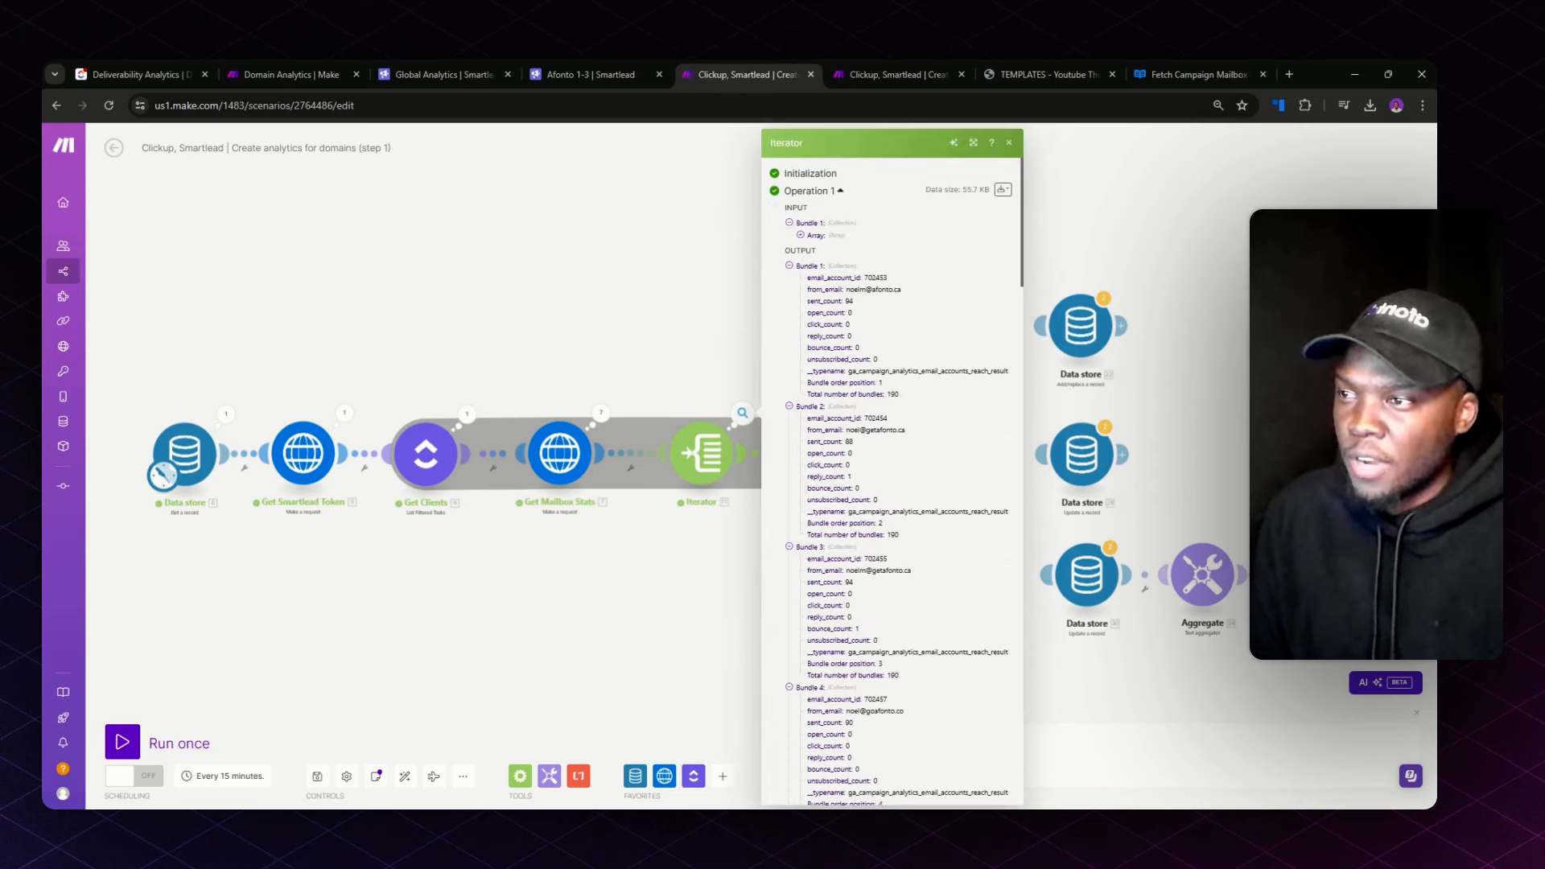
scroll(849, 323, "down", 6)
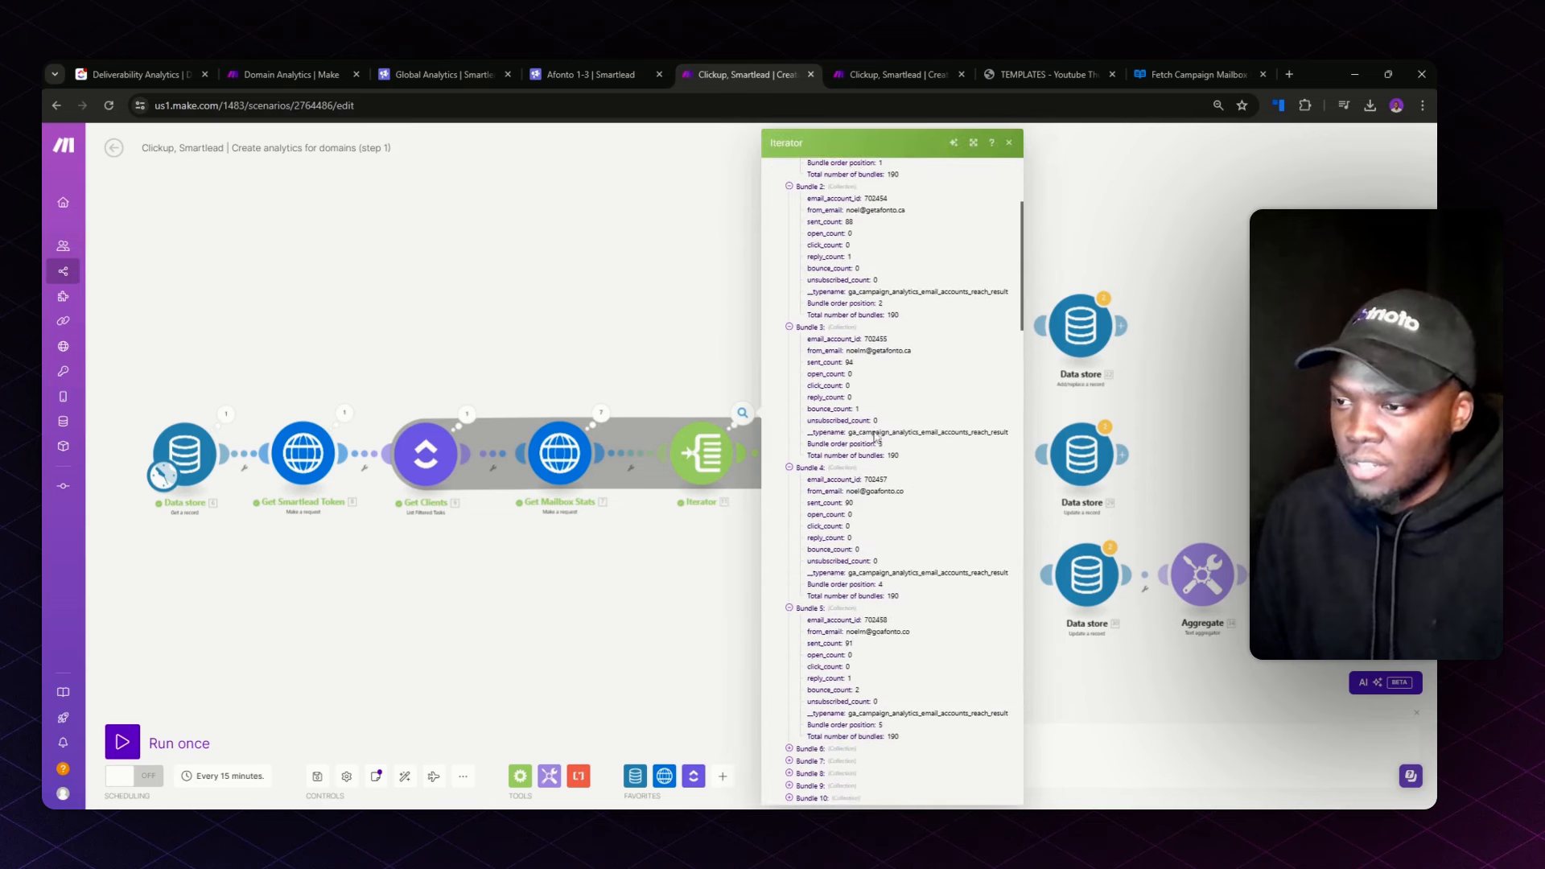
left_click(825, 643)
scroll(862, 354, "down", 3)
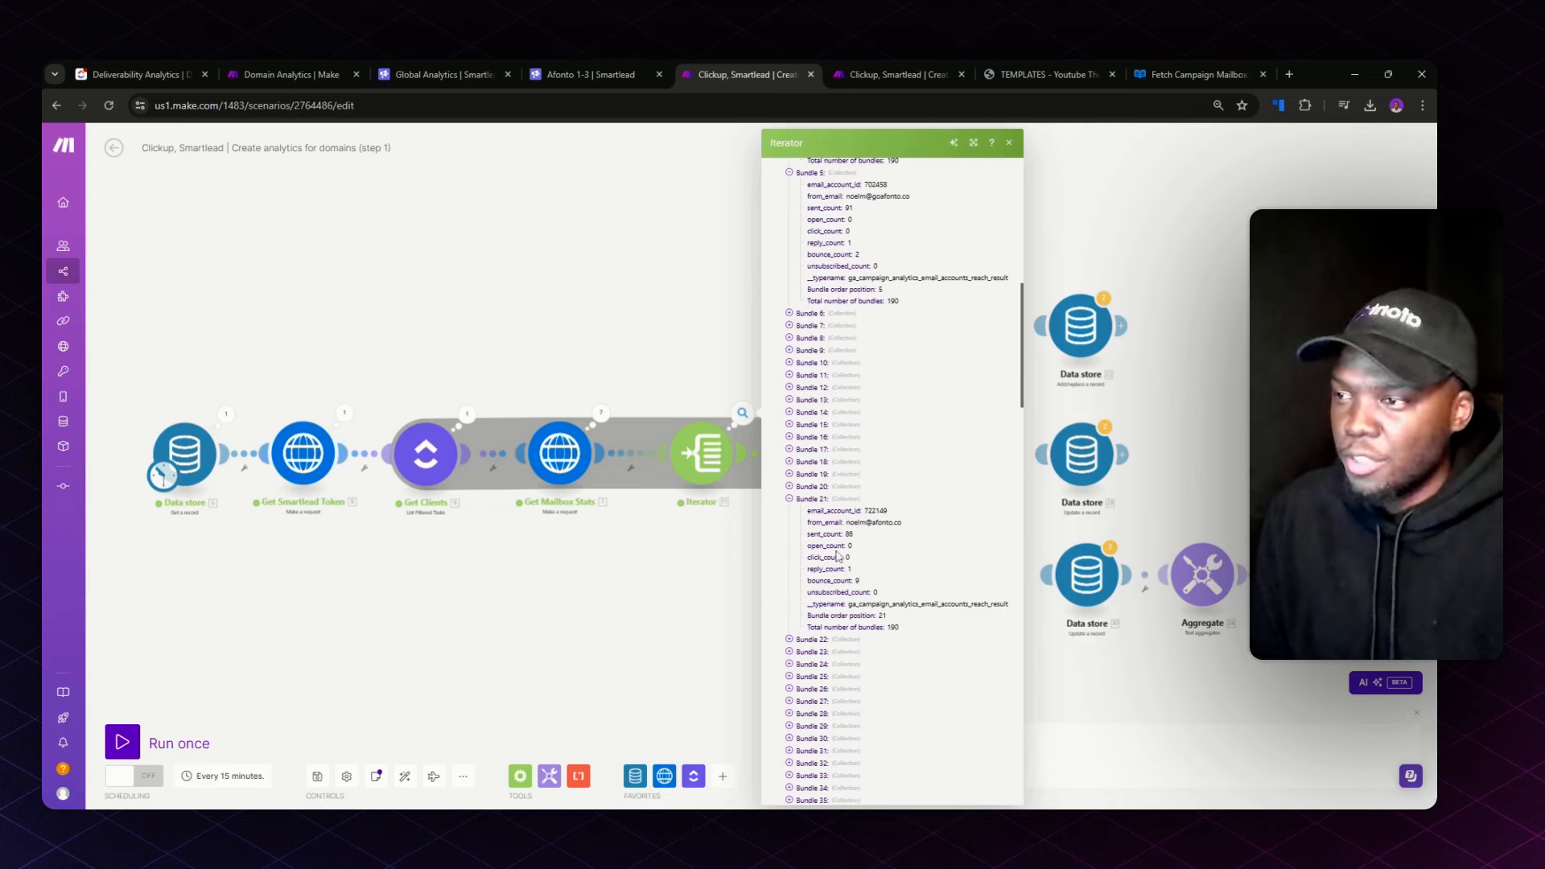
left_click(685, 534)
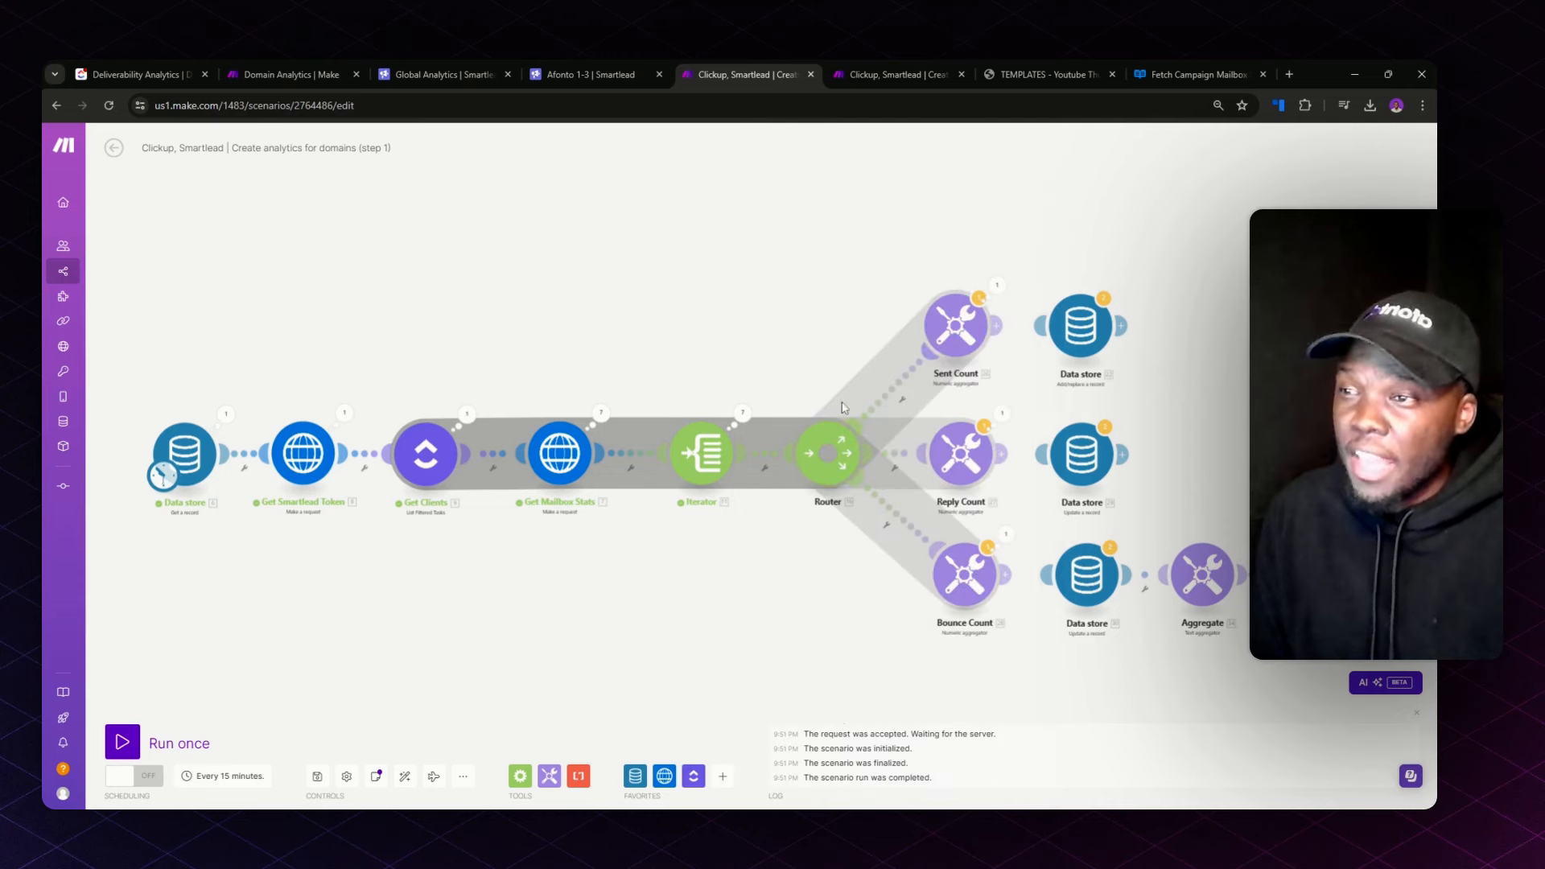
Step: Examine the Sent Count run's input bundles and grouped output, then recheck the aggregator's SUM and Group by settings and cancel
left_click(996, 286)
left_click(1045, 297)
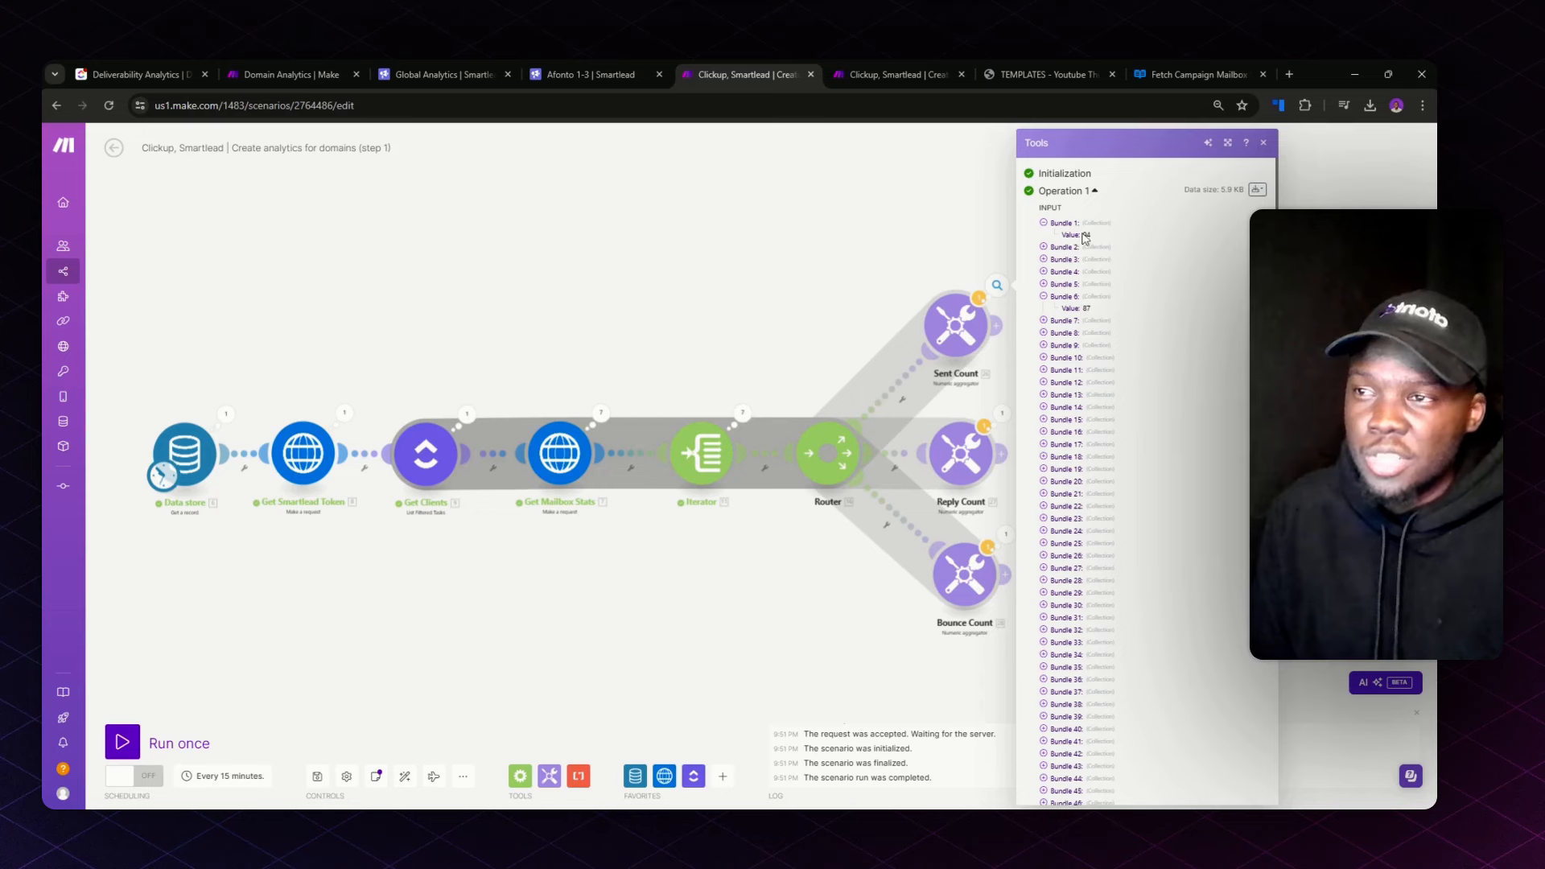
left_click(1060, 258)
left_click(1071, 396)
scroll(1070, 535, "down", 3)
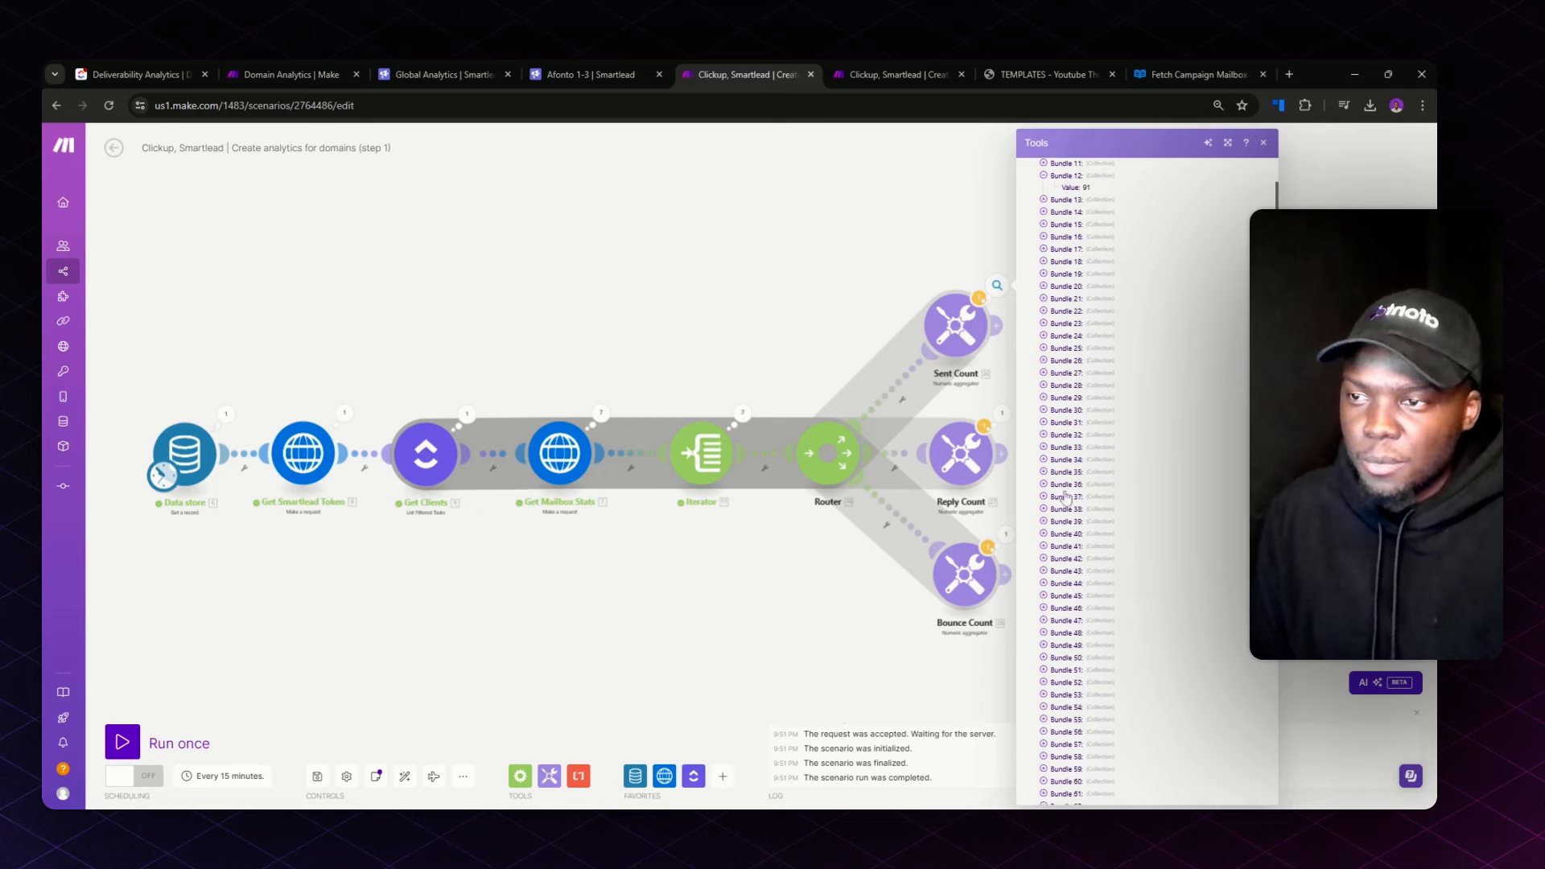
left_click(1064, 486)
scroll(1086, 563, "down", 20)
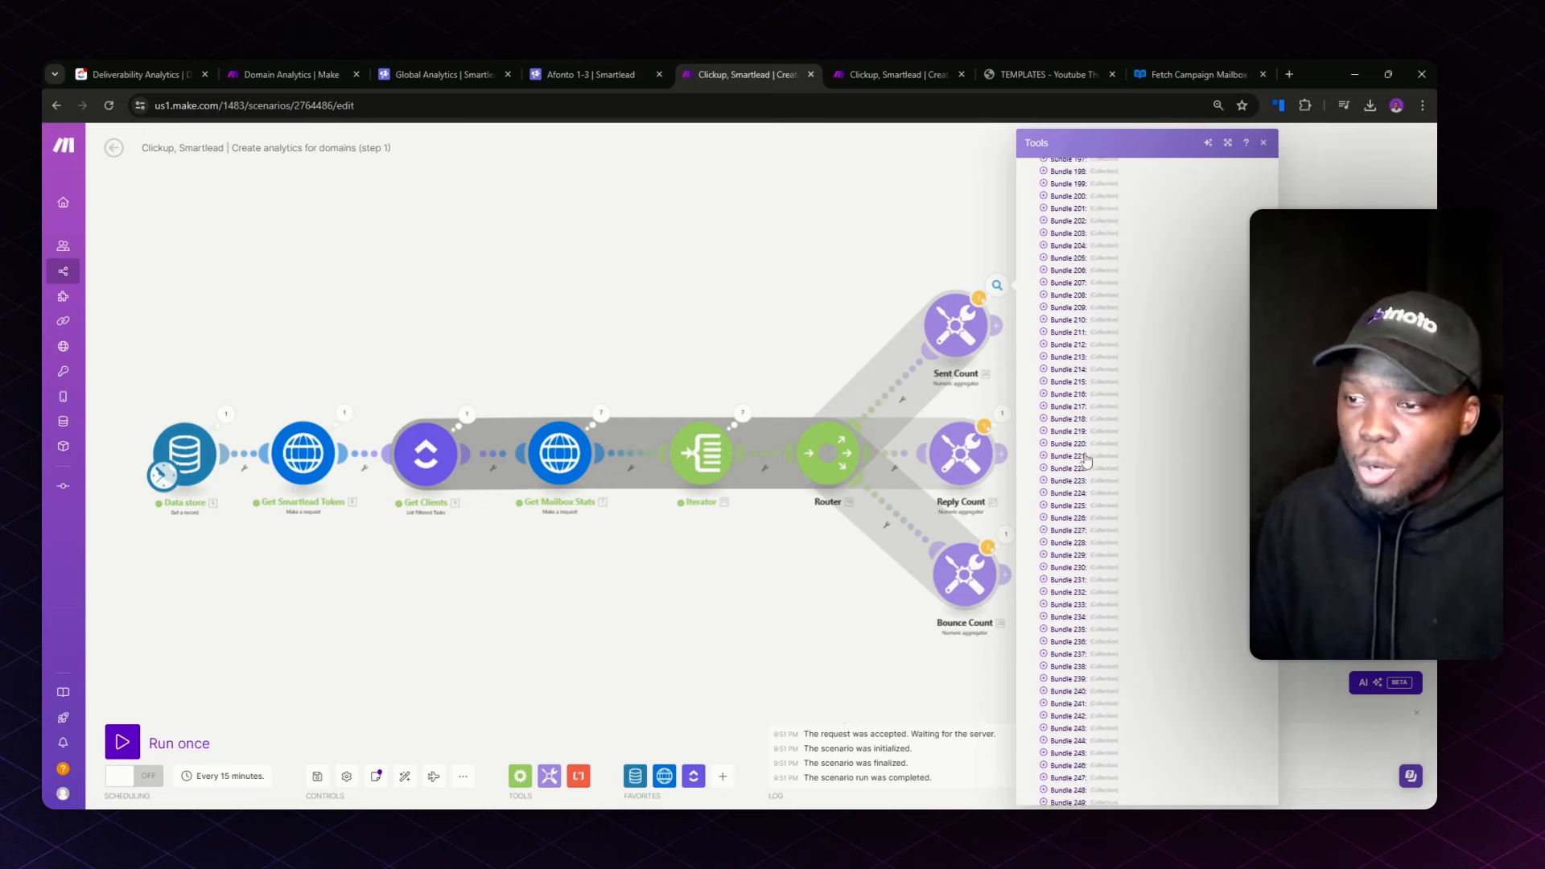
scroll(1080, 475, "down", 10)
scroll(1074, 555, "up", 5)
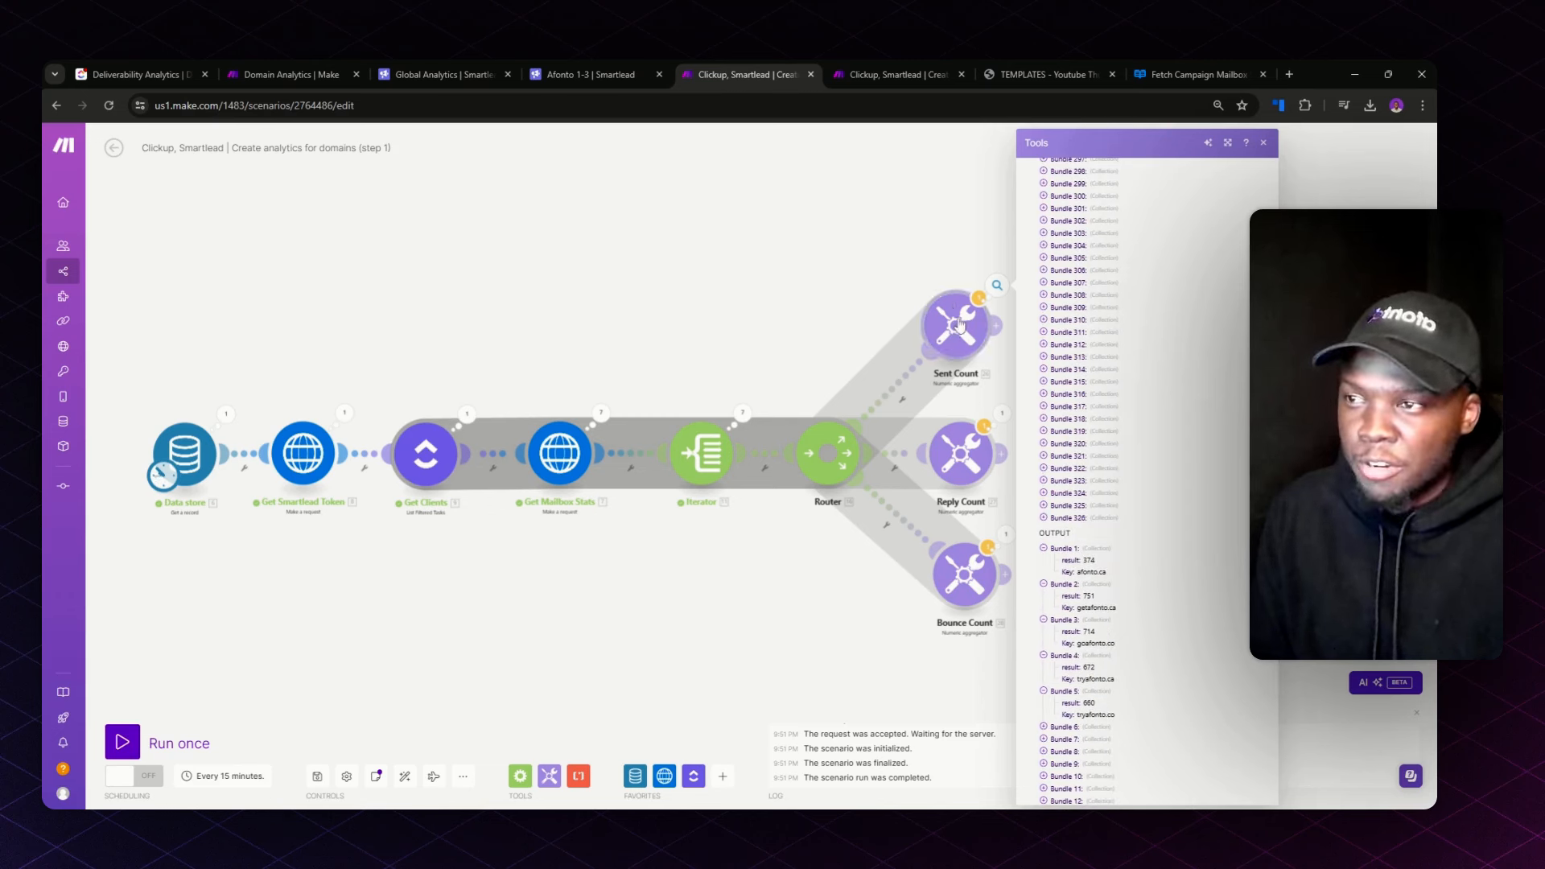
left_click(958, 325)
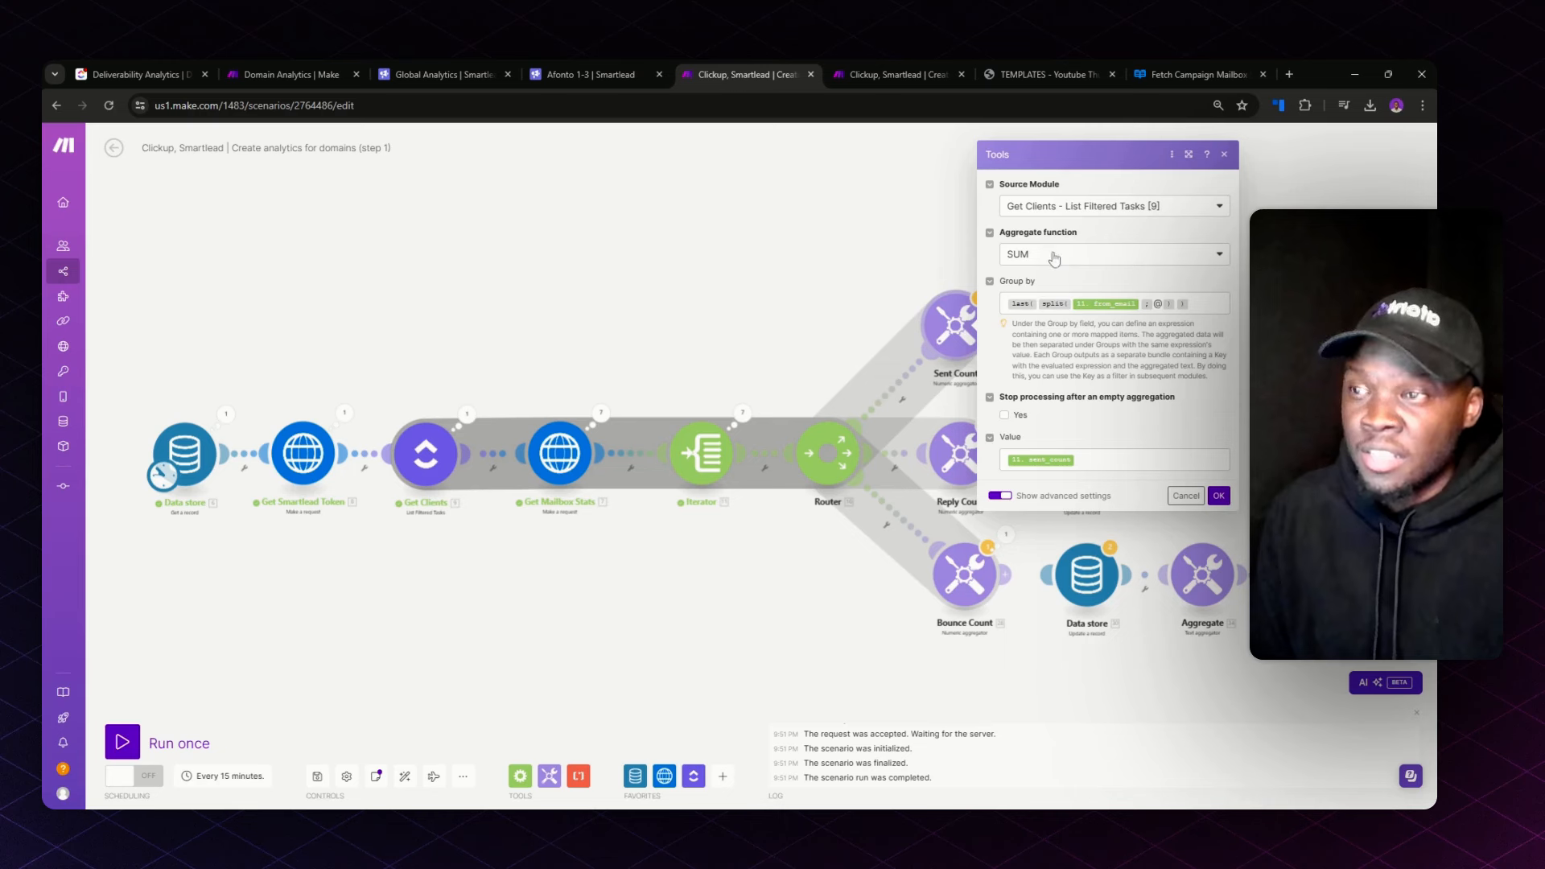
left_click(1186, 495)
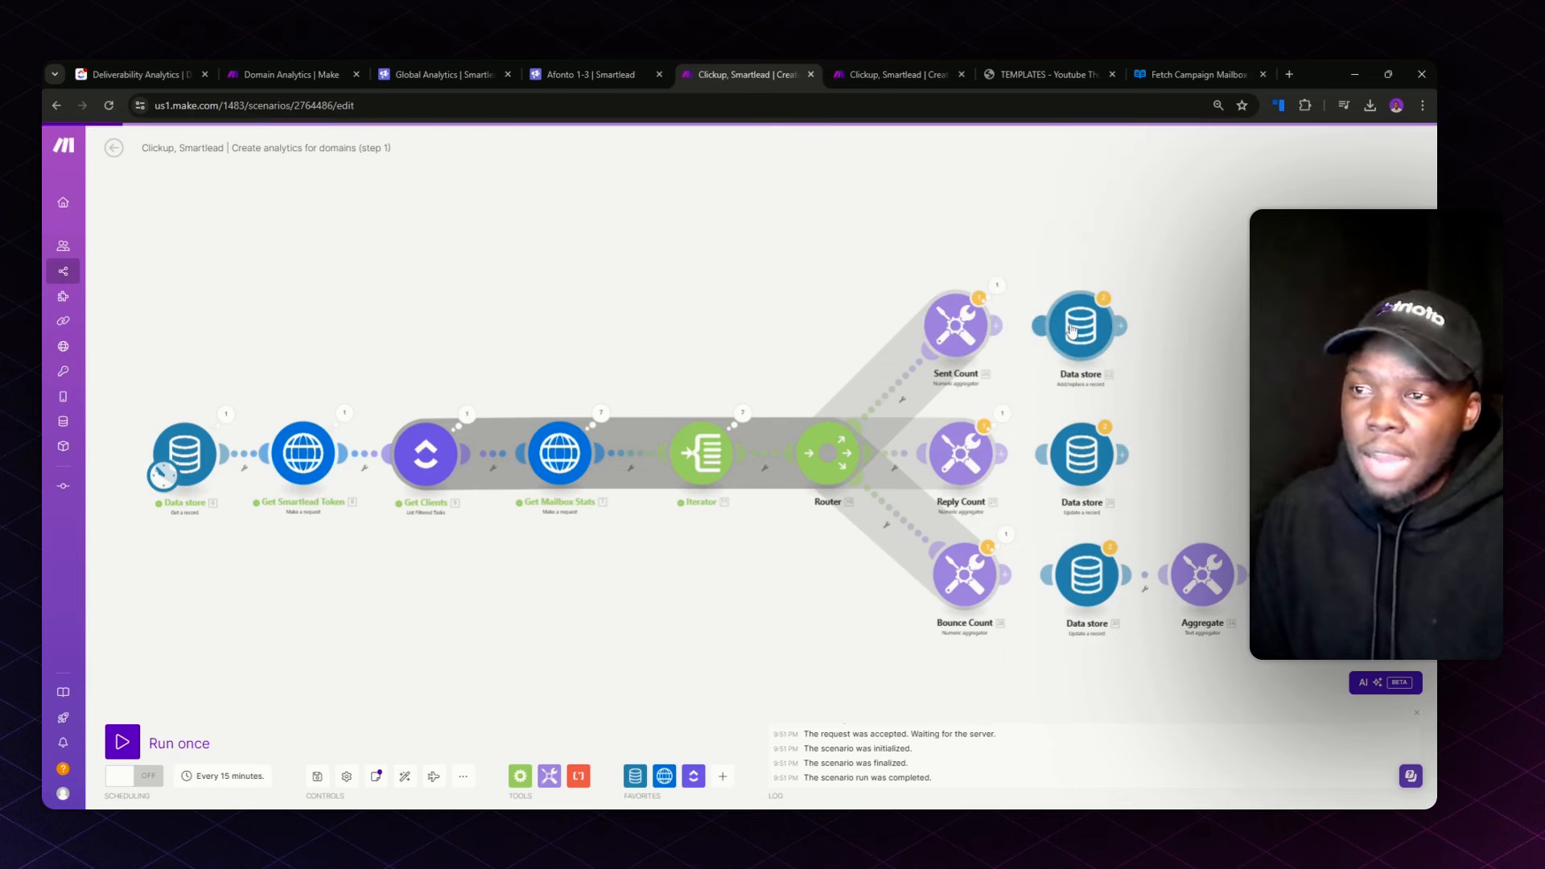
Step: Relink the Sent Count, Reply Count and Bounce Count aggregators to their data stores and view the Sent Count data store's settings
left_click(1080, 326)
left_click(1230, 375)
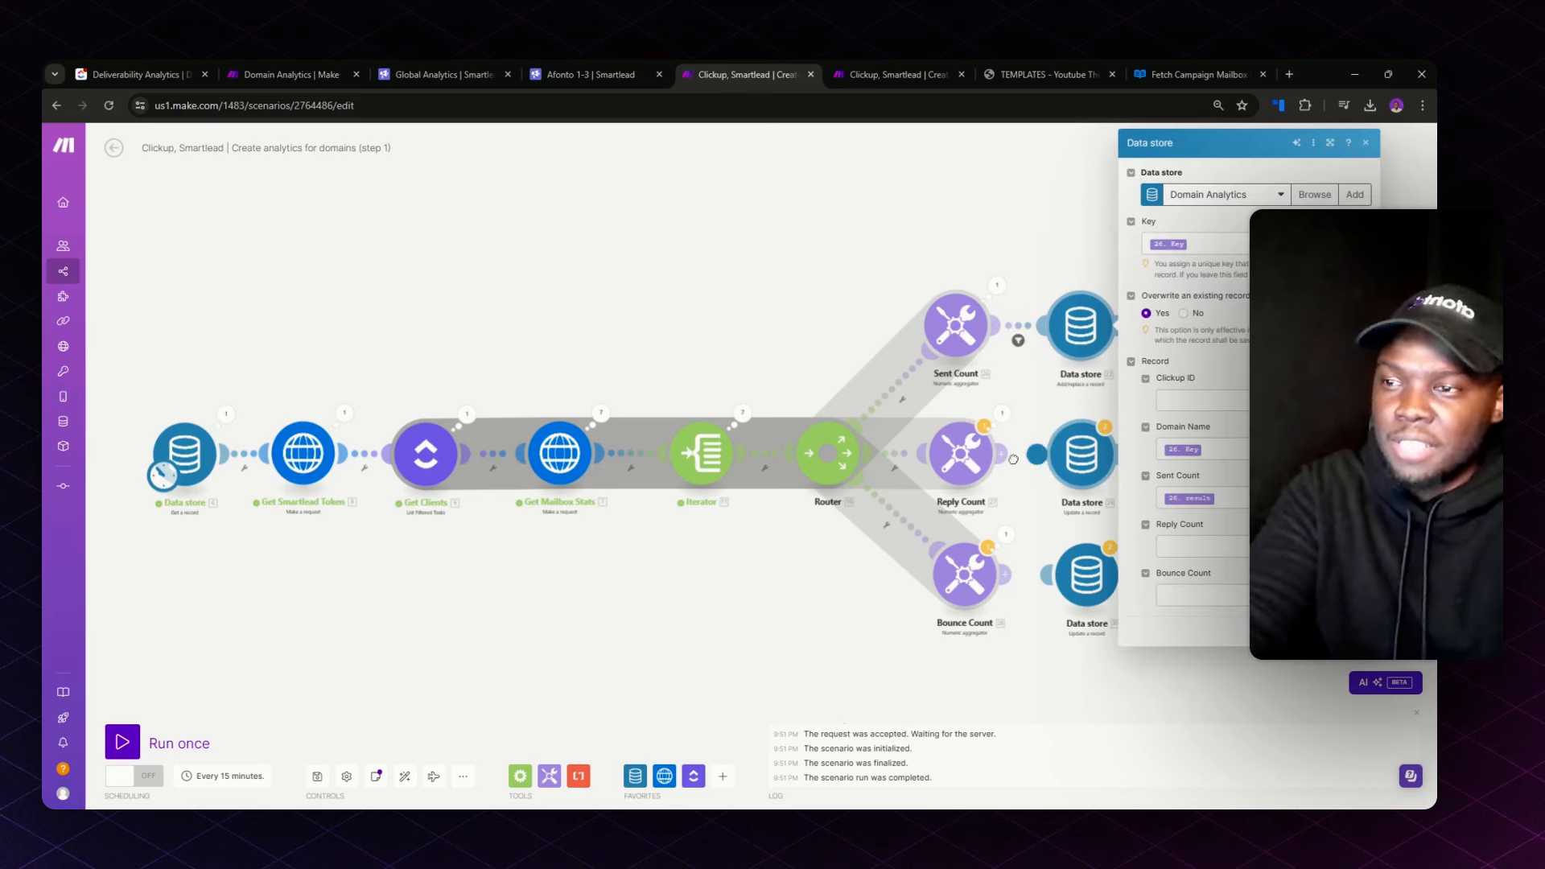
left_click_drag(1013, 459, 994, 458)
left_click_drag(1046, 574, 993, 576)
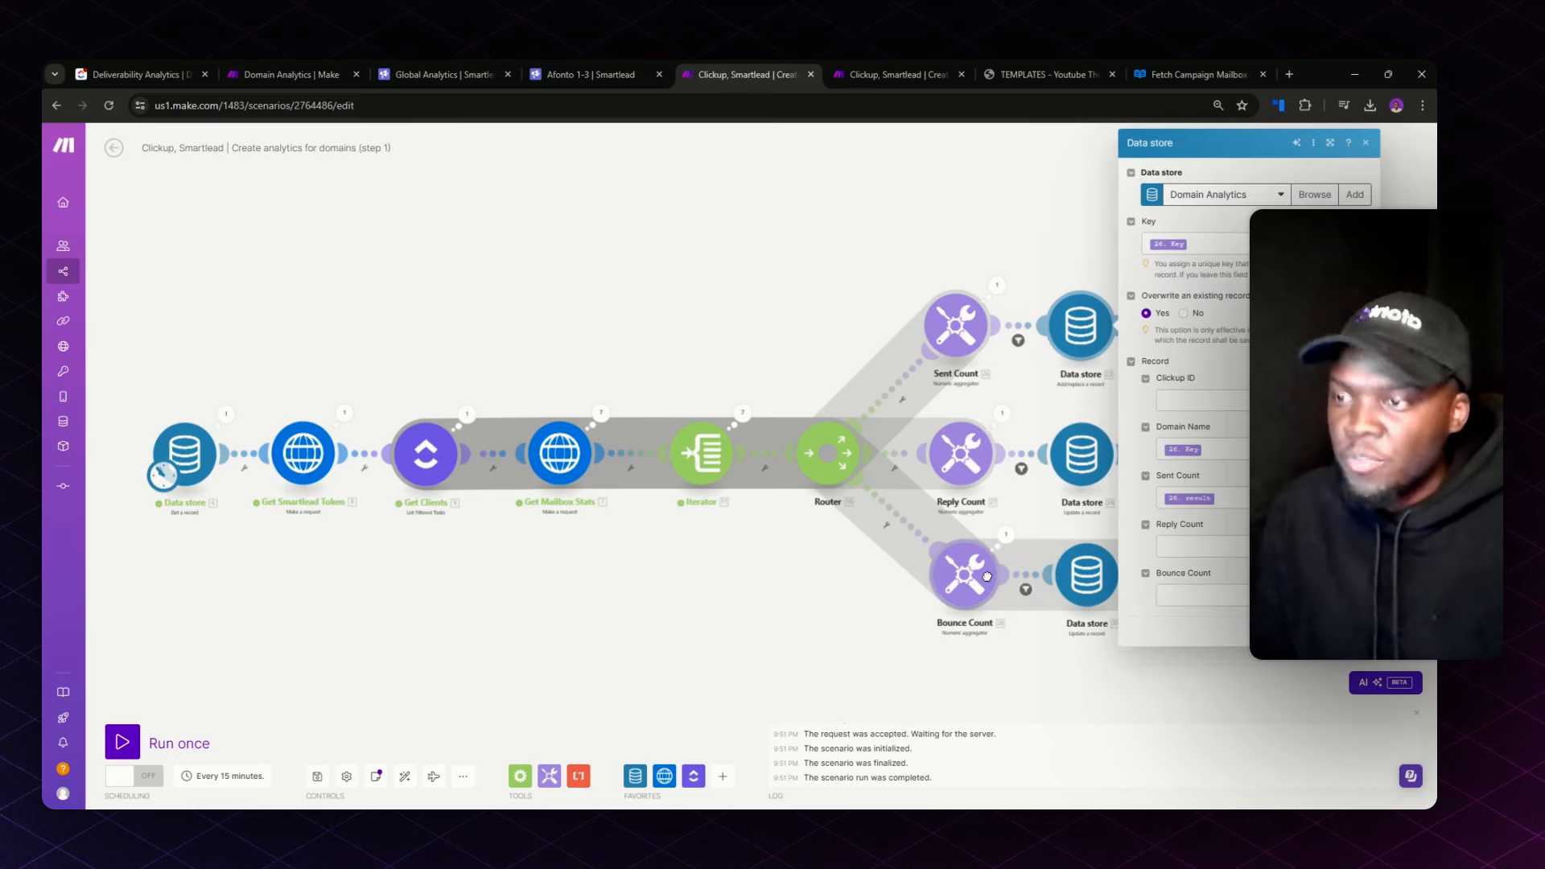
left_click(1025, 658)
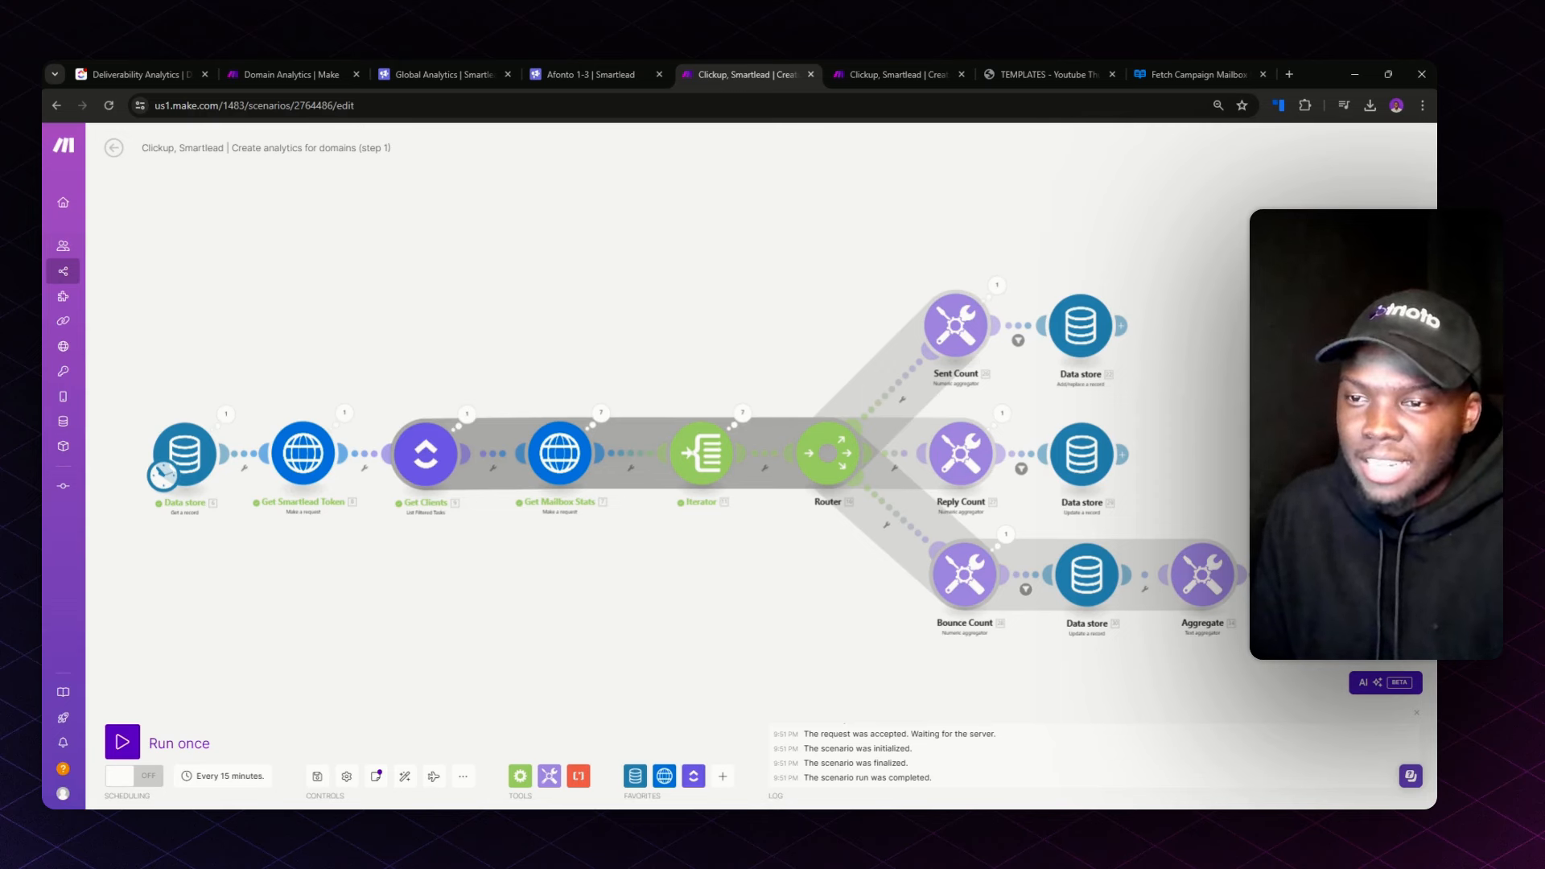
Step: Add an HTTP Make a request module after Send Analytics To Clickup, using the POST method with Parse response set to Yes
left_click(1379, 574)
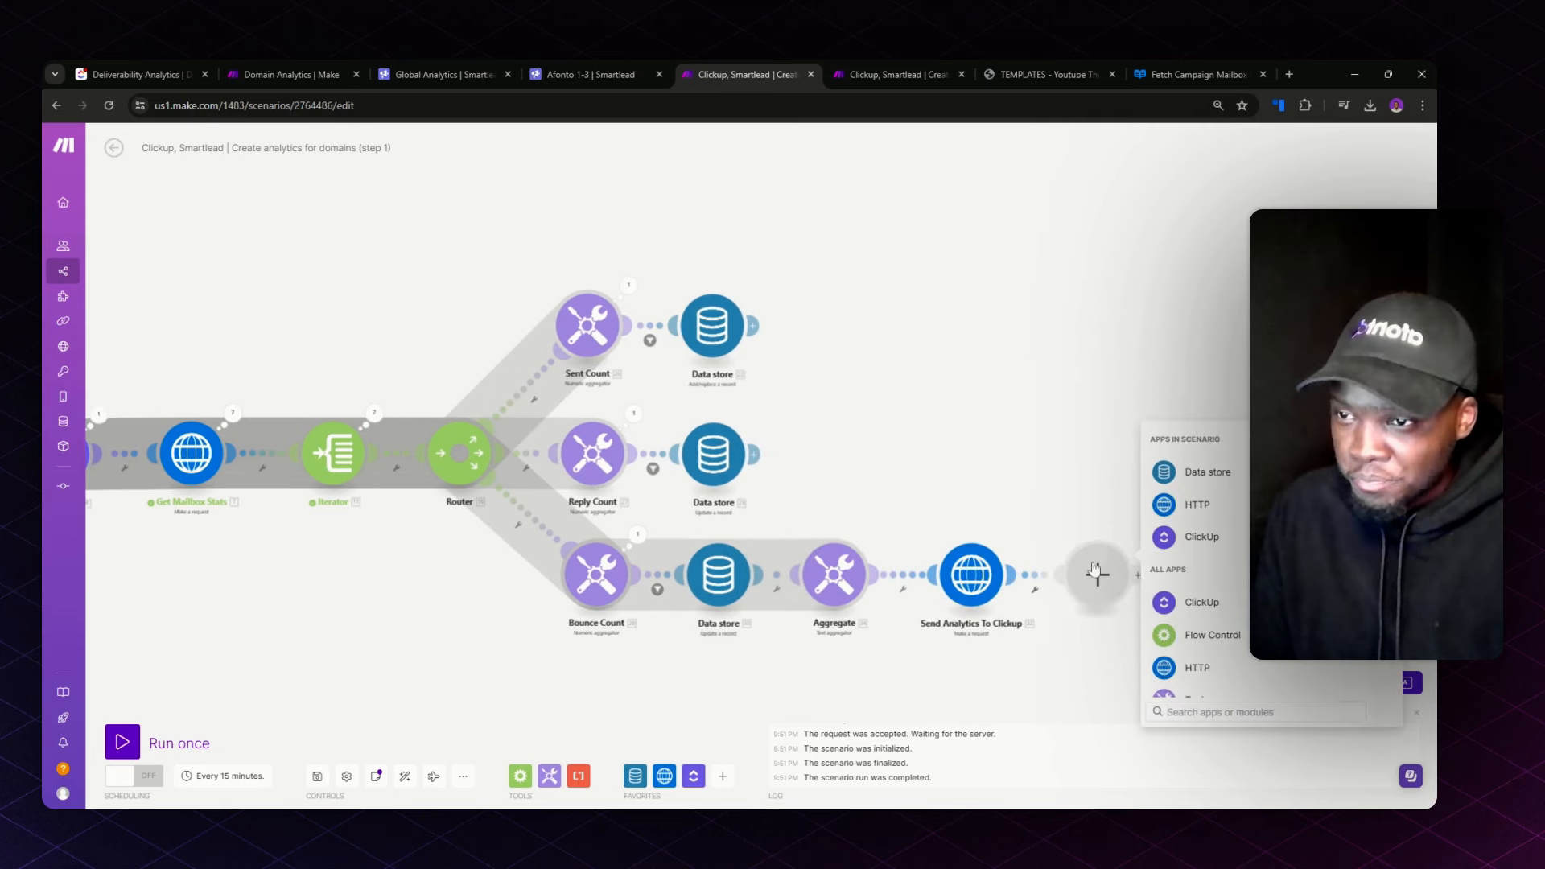
left_click(1179, 508)
scroll(1223, 582, "down", 3)
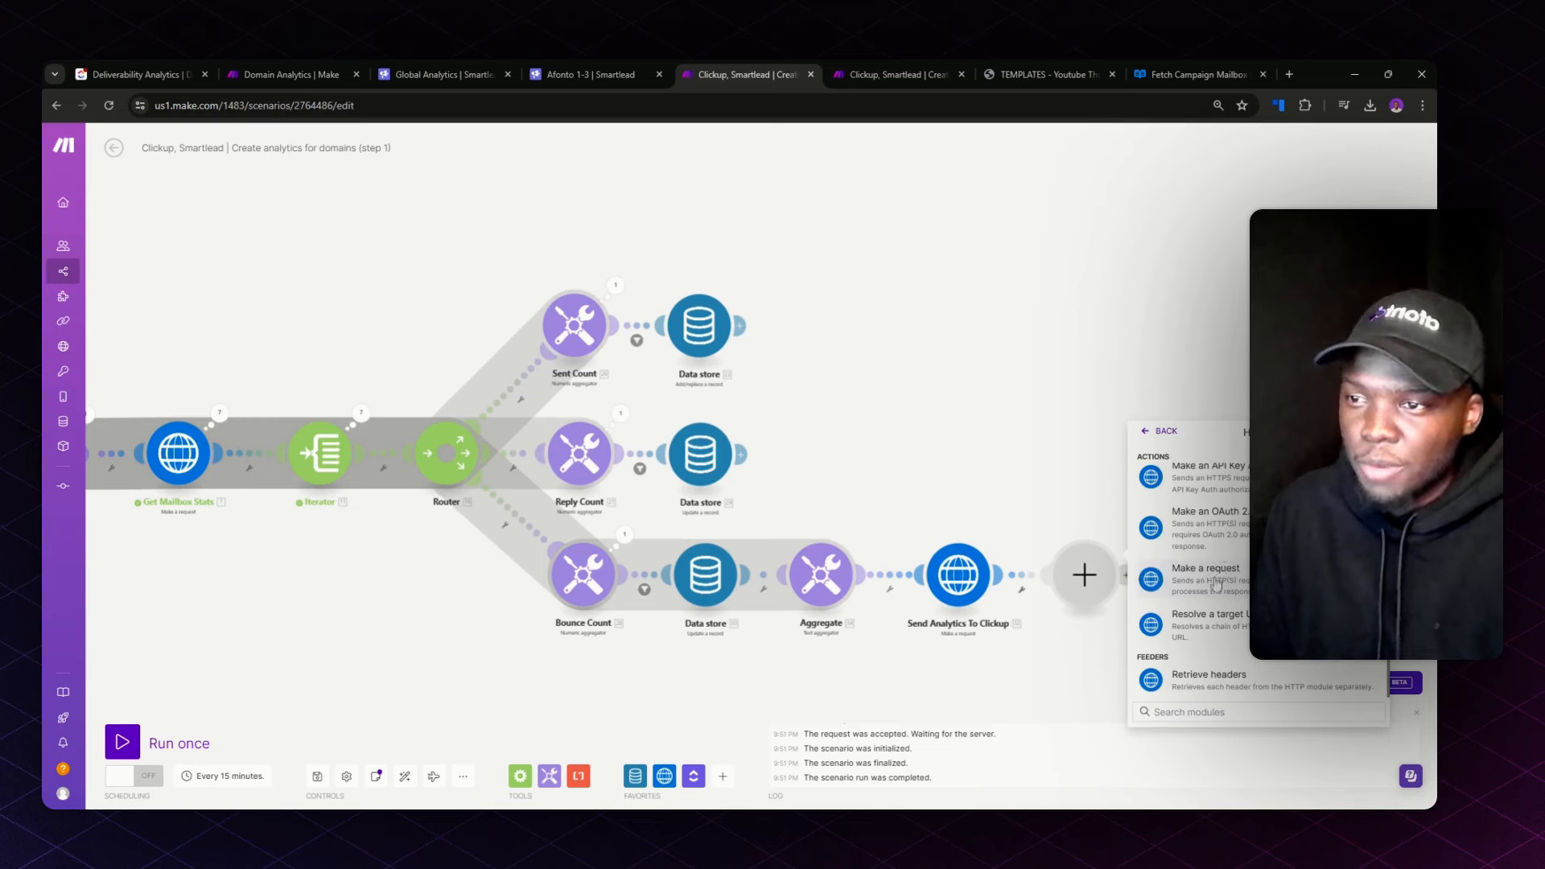
left_click(1215, 582)
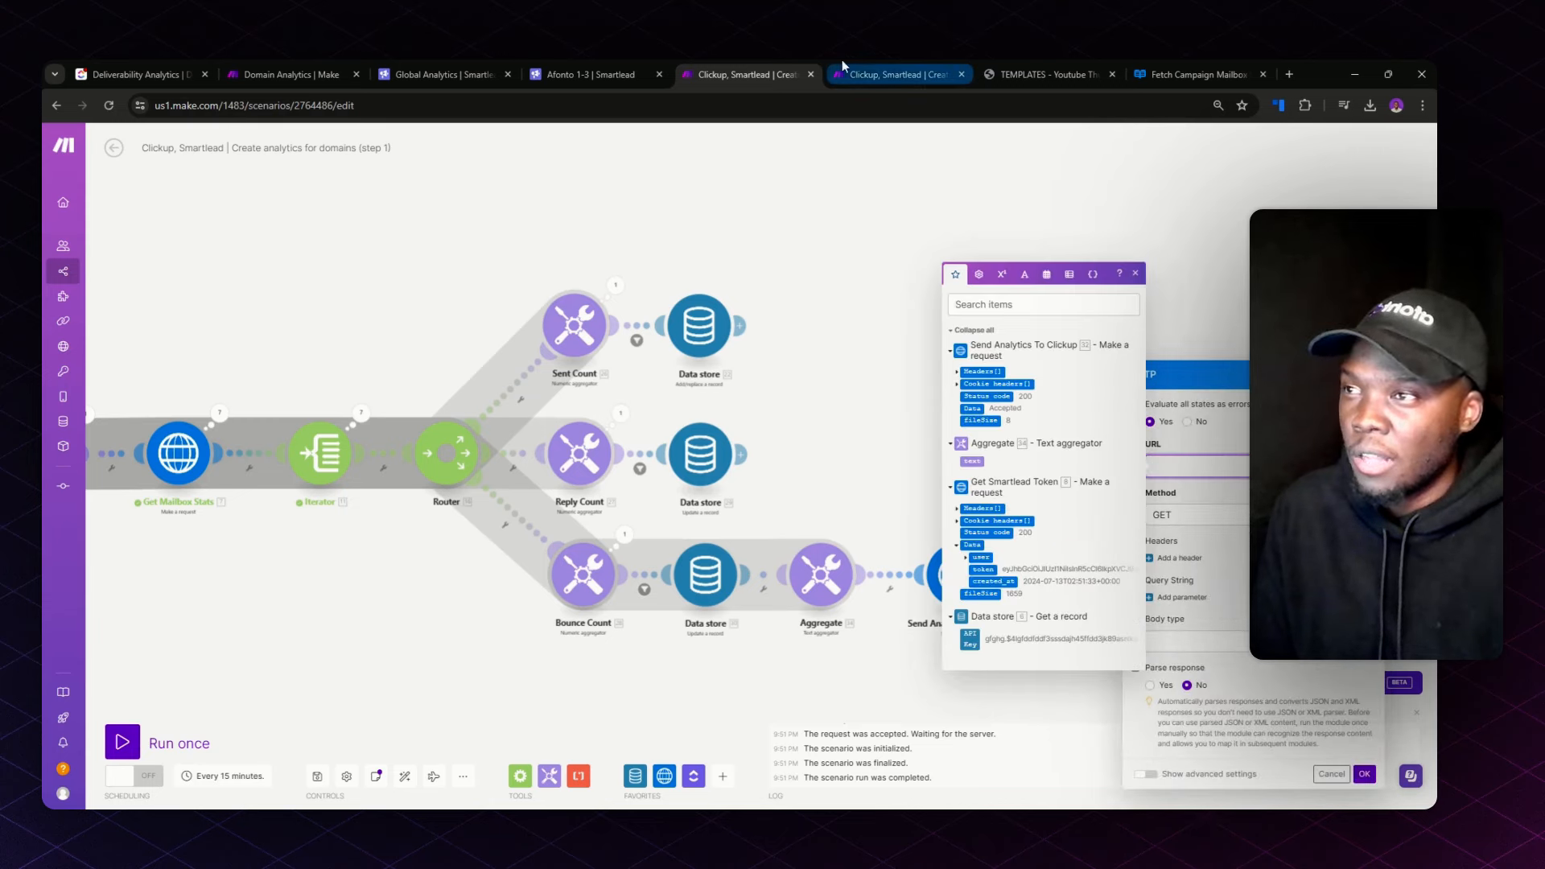
left_click(868, 65)
key("ctrl+shift+Tab")
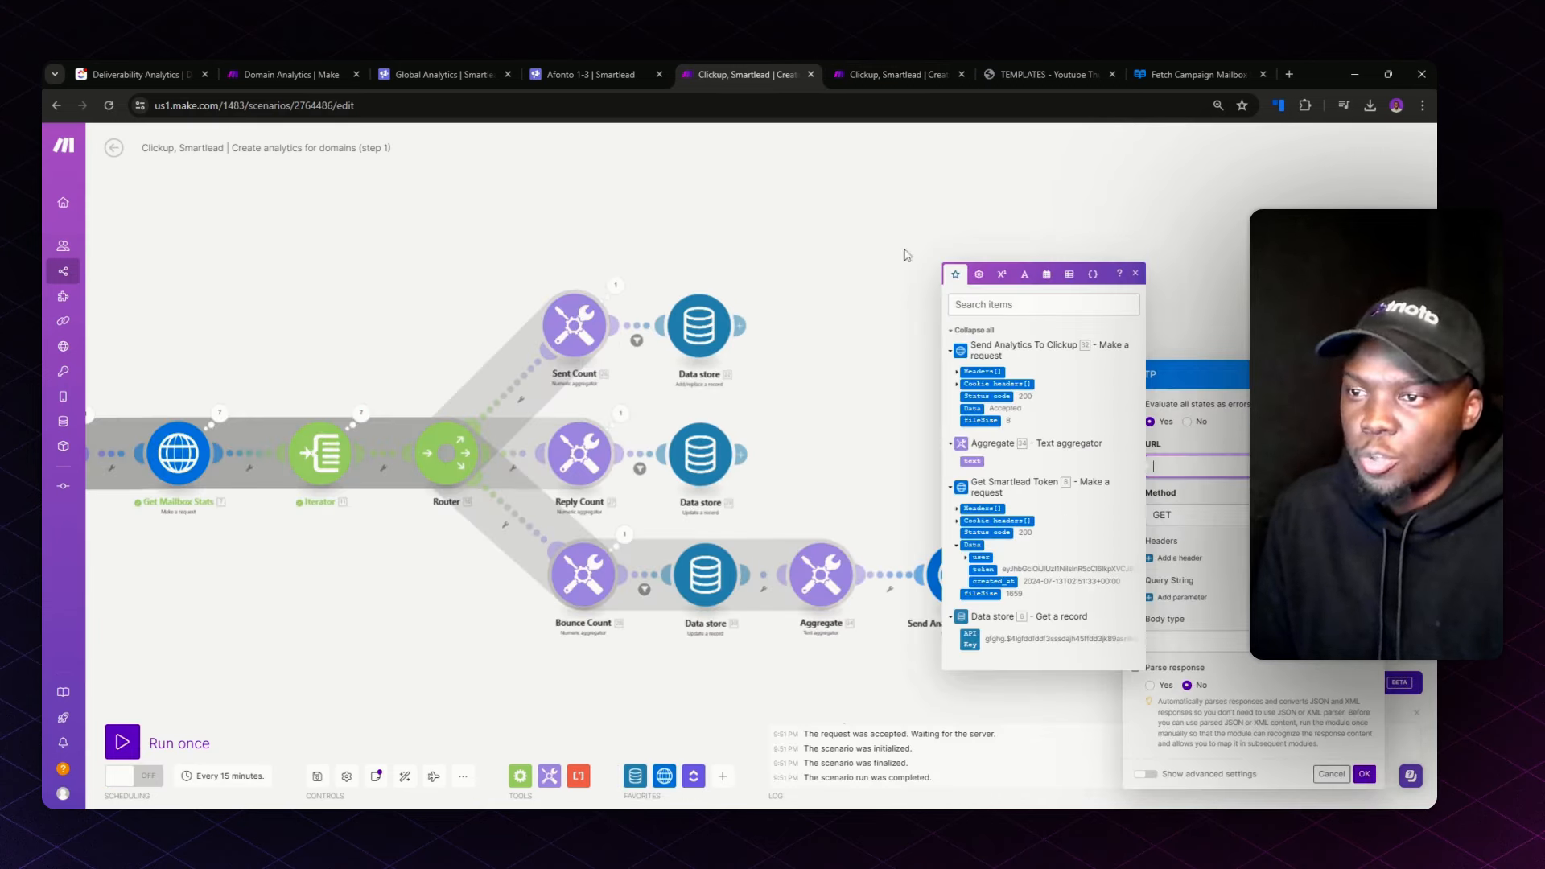
left_click(1212, 521)
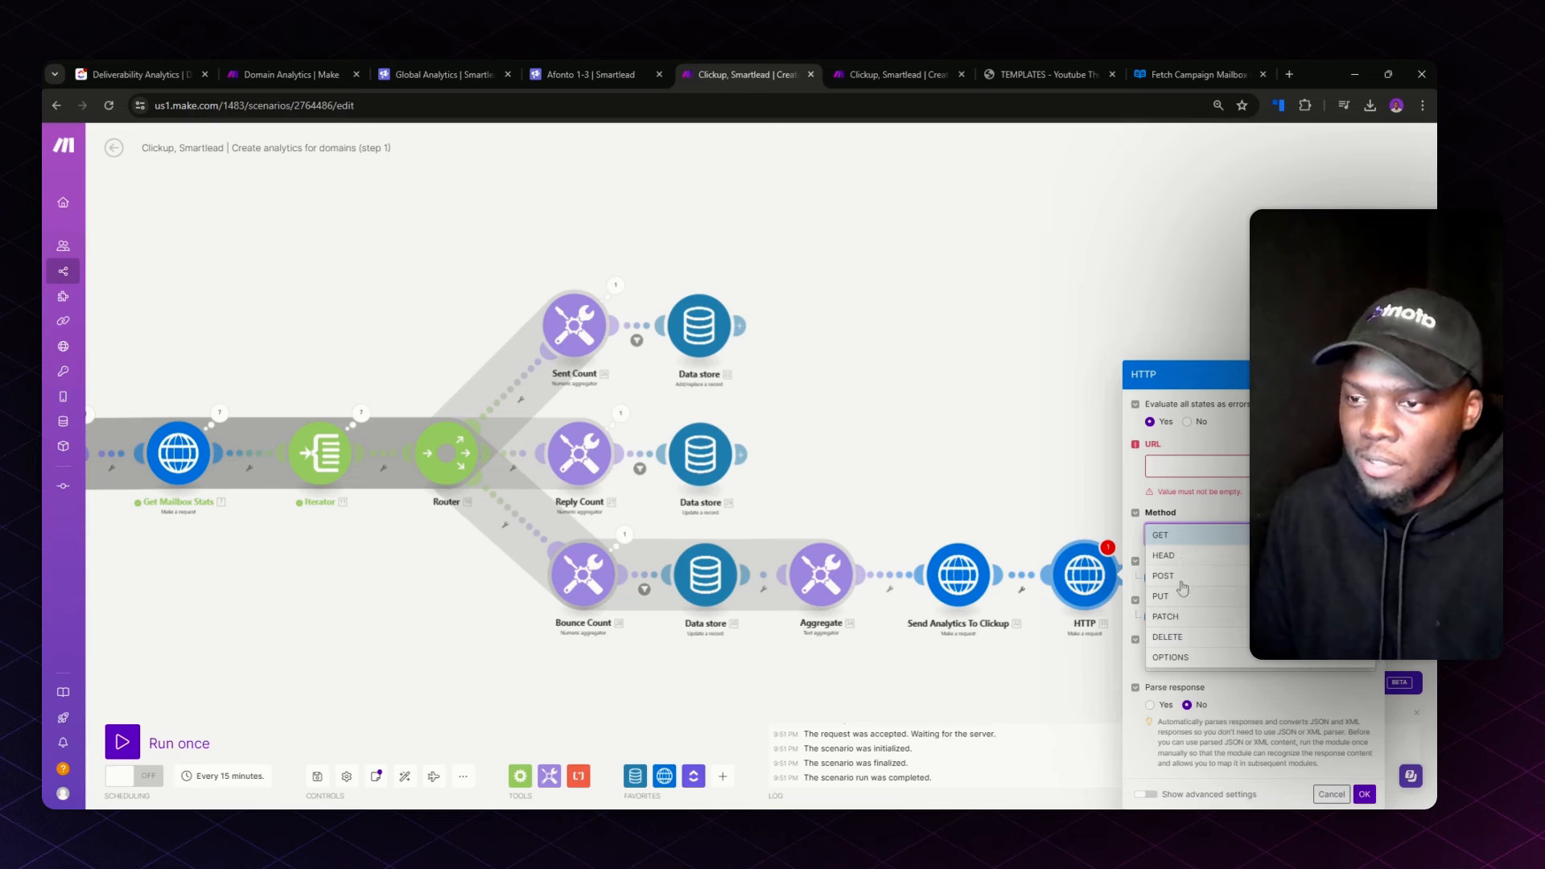
left_click(1181, 581)
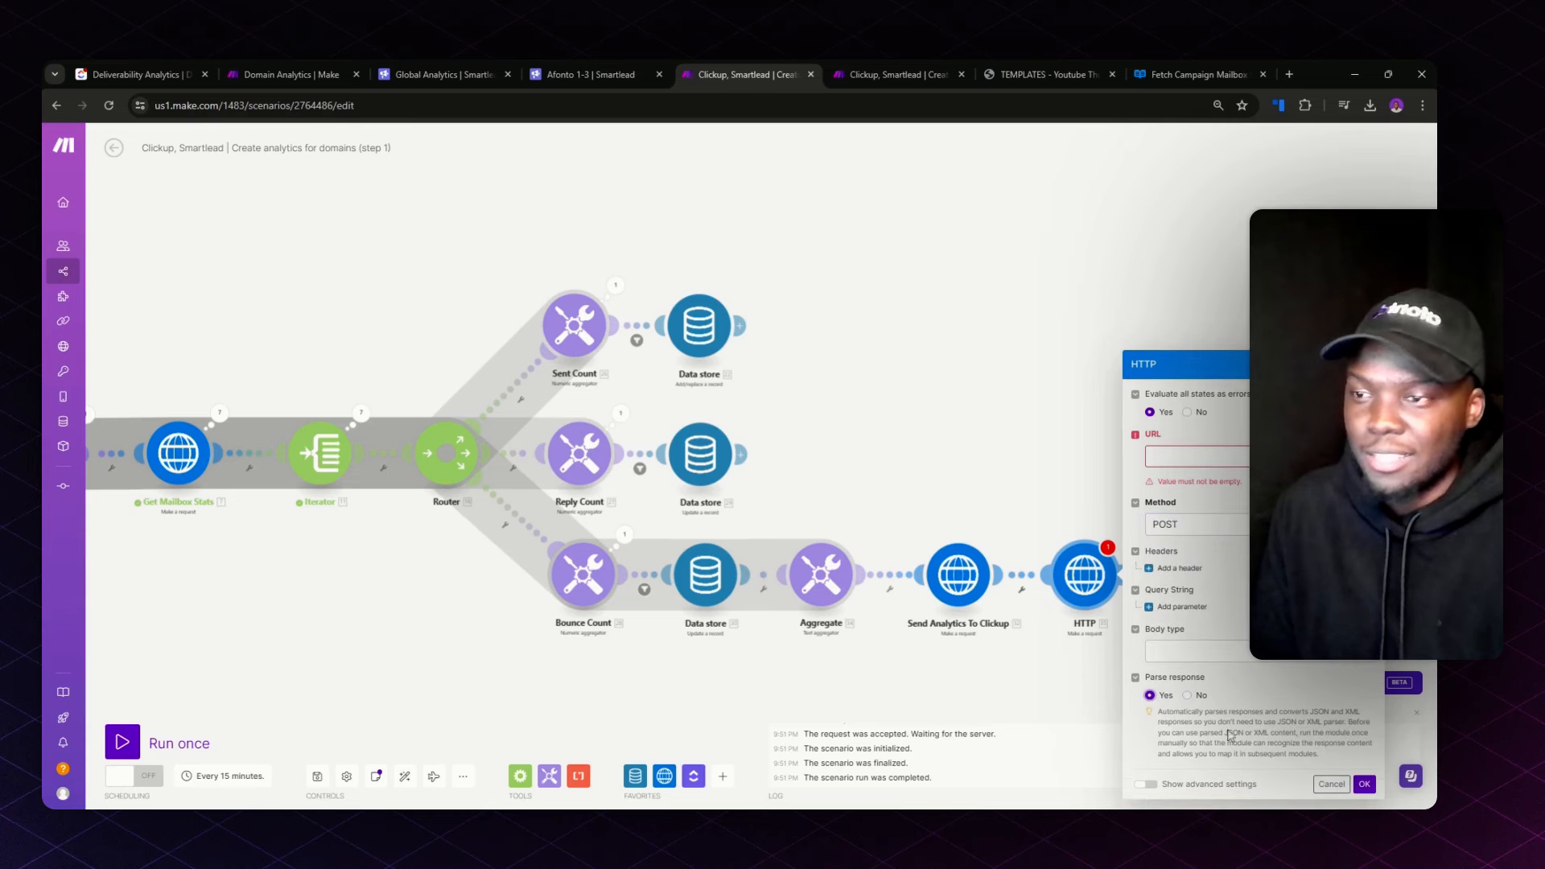
Step: Close the trial HTTP module's settings and delete the module from the end of the scenario
left_click(1062, 625)
right_click(1085, 577)
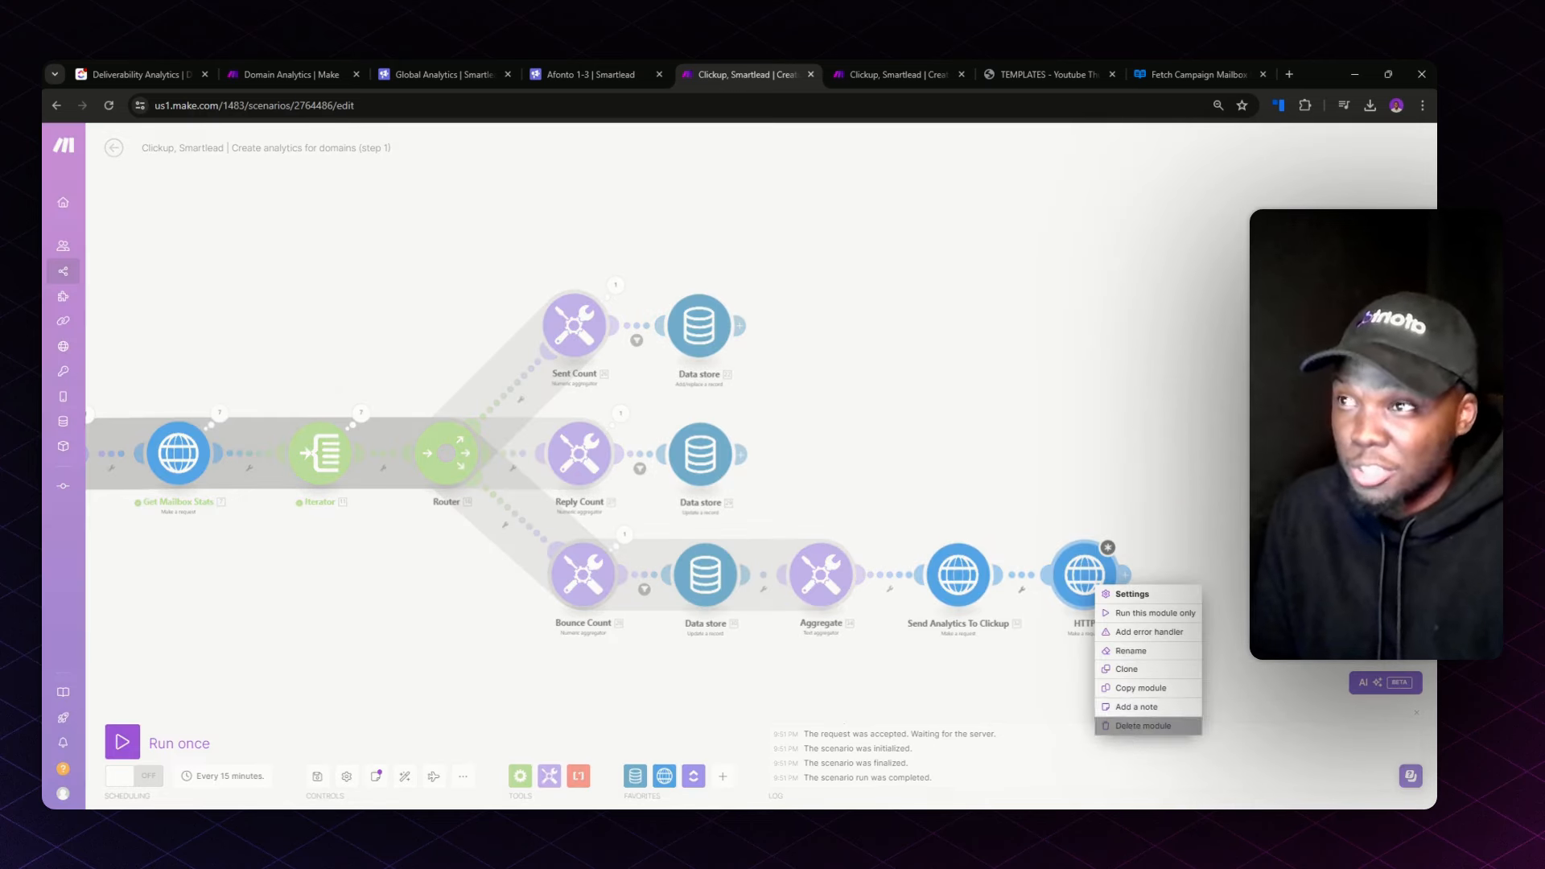
left_click(1143, 730)
Step: Check the step 2 scenario's Get Domain Analytics key against the Domain Analytics data store and the ClickUp domain list, then close the settings
left_click(893, 74)
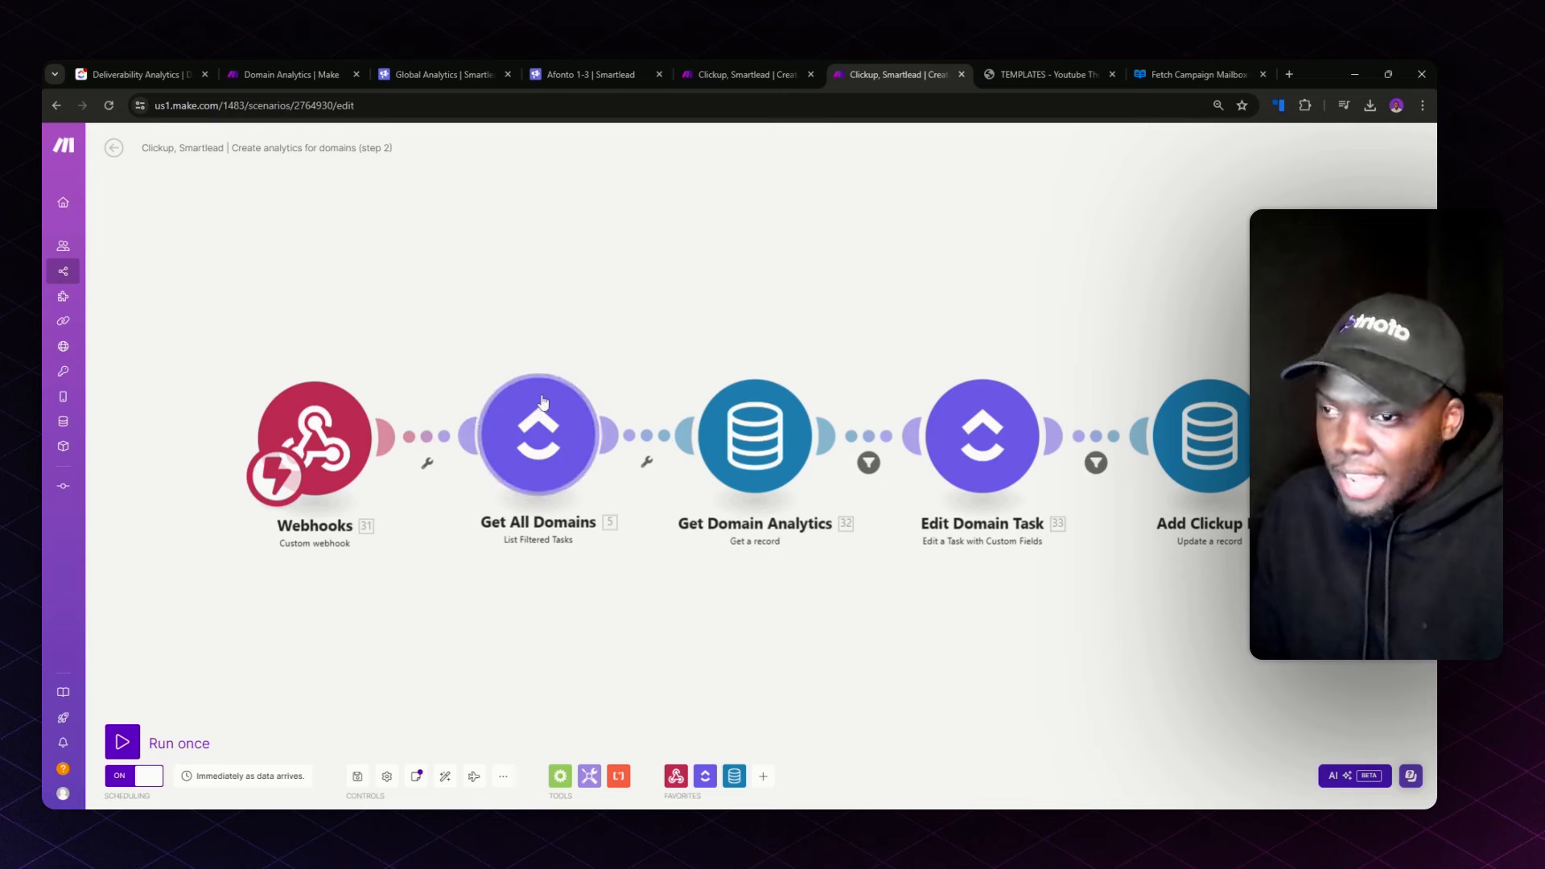
left_click(755, 439)
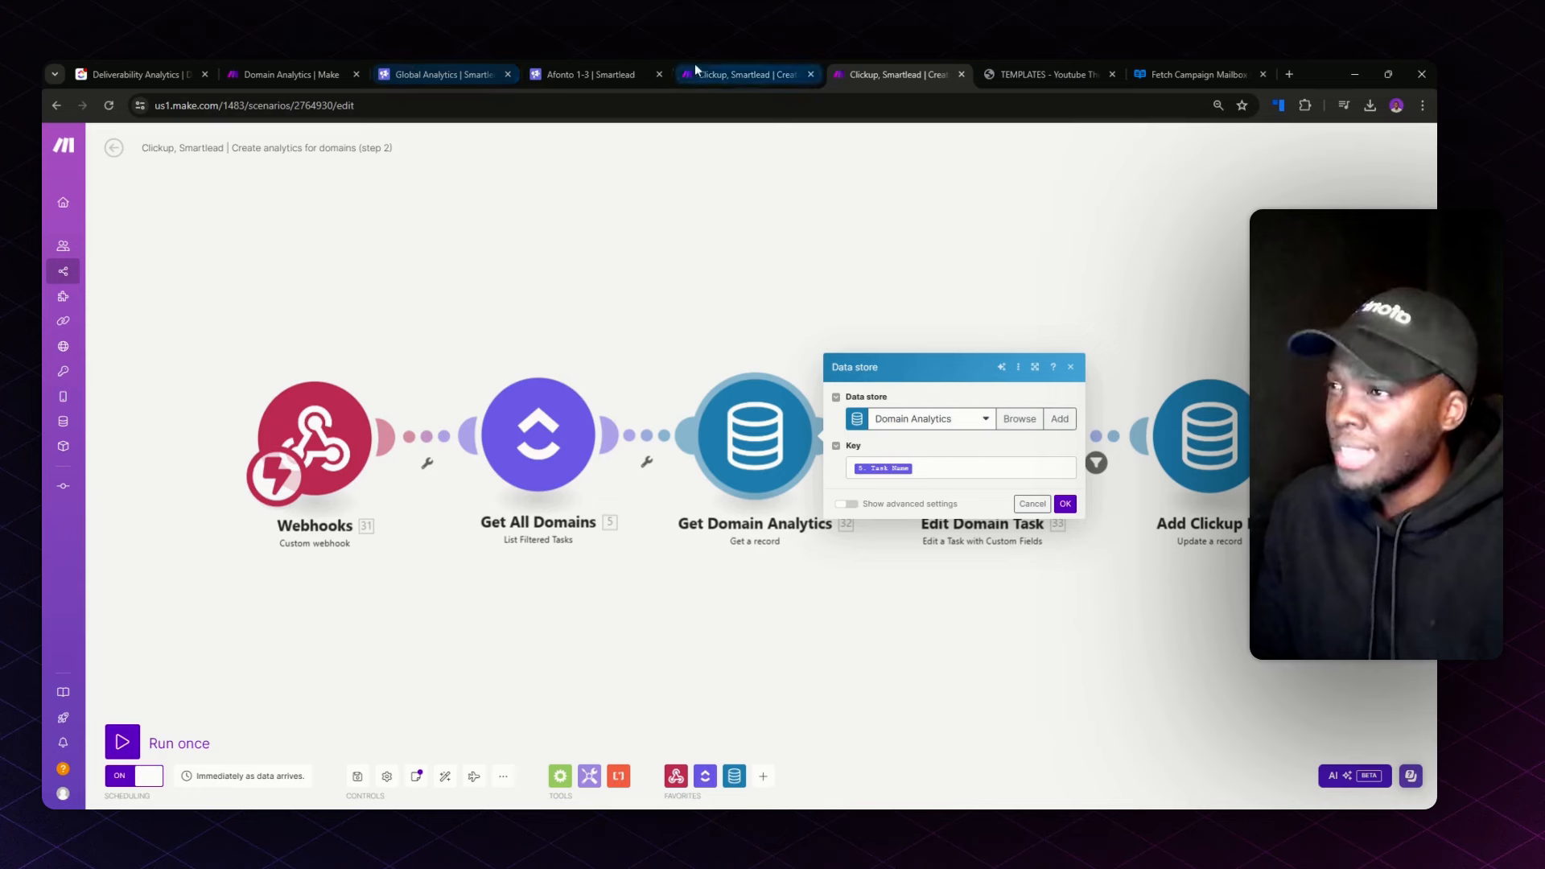
left_click(317, 65)
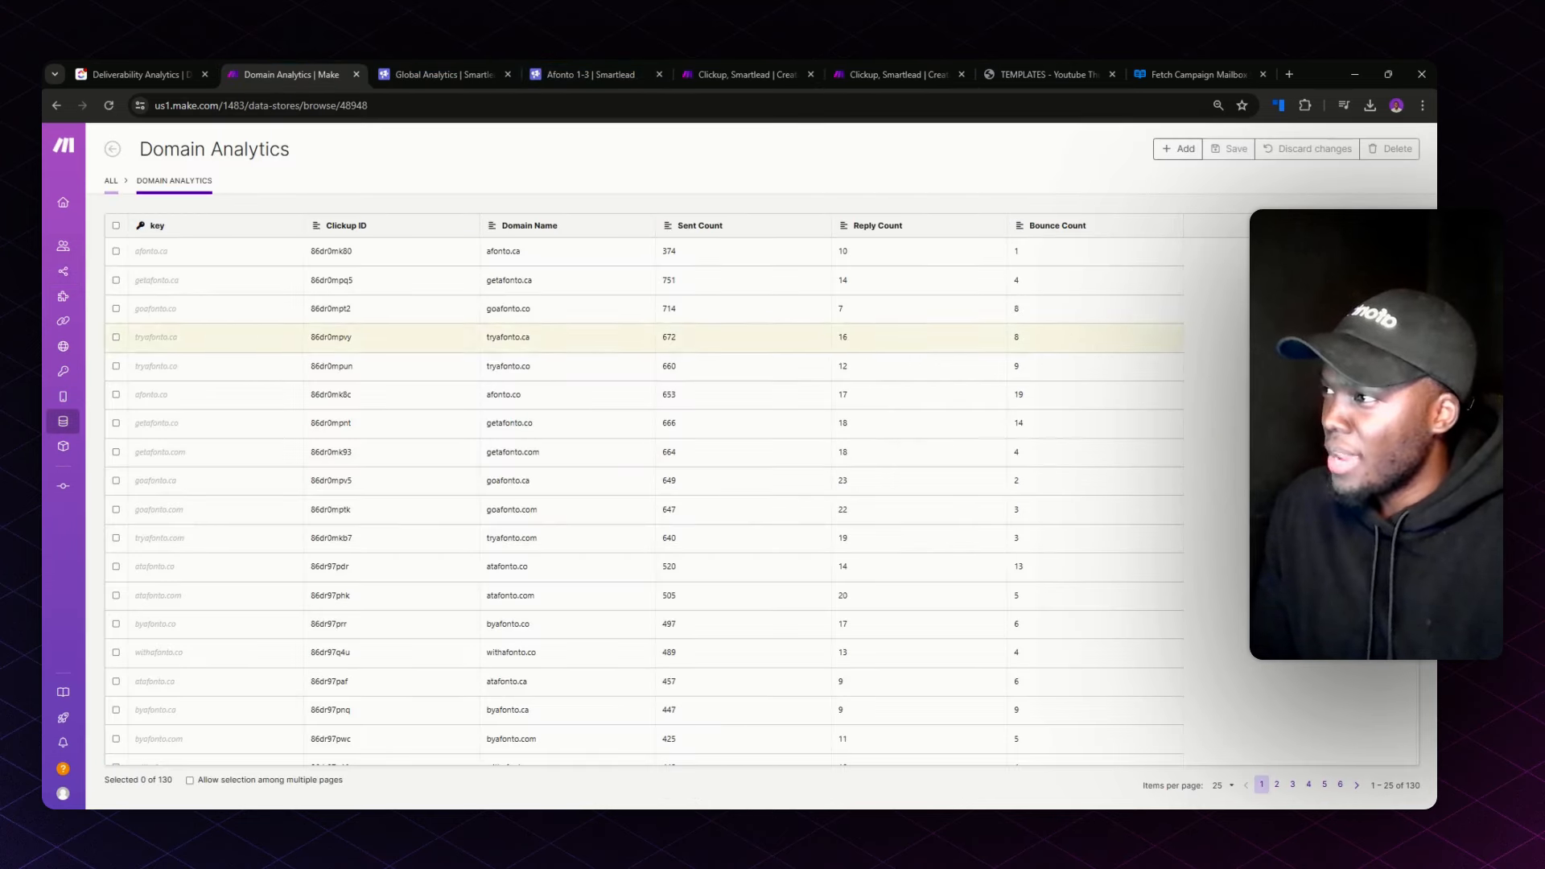
left_click(132, 64)
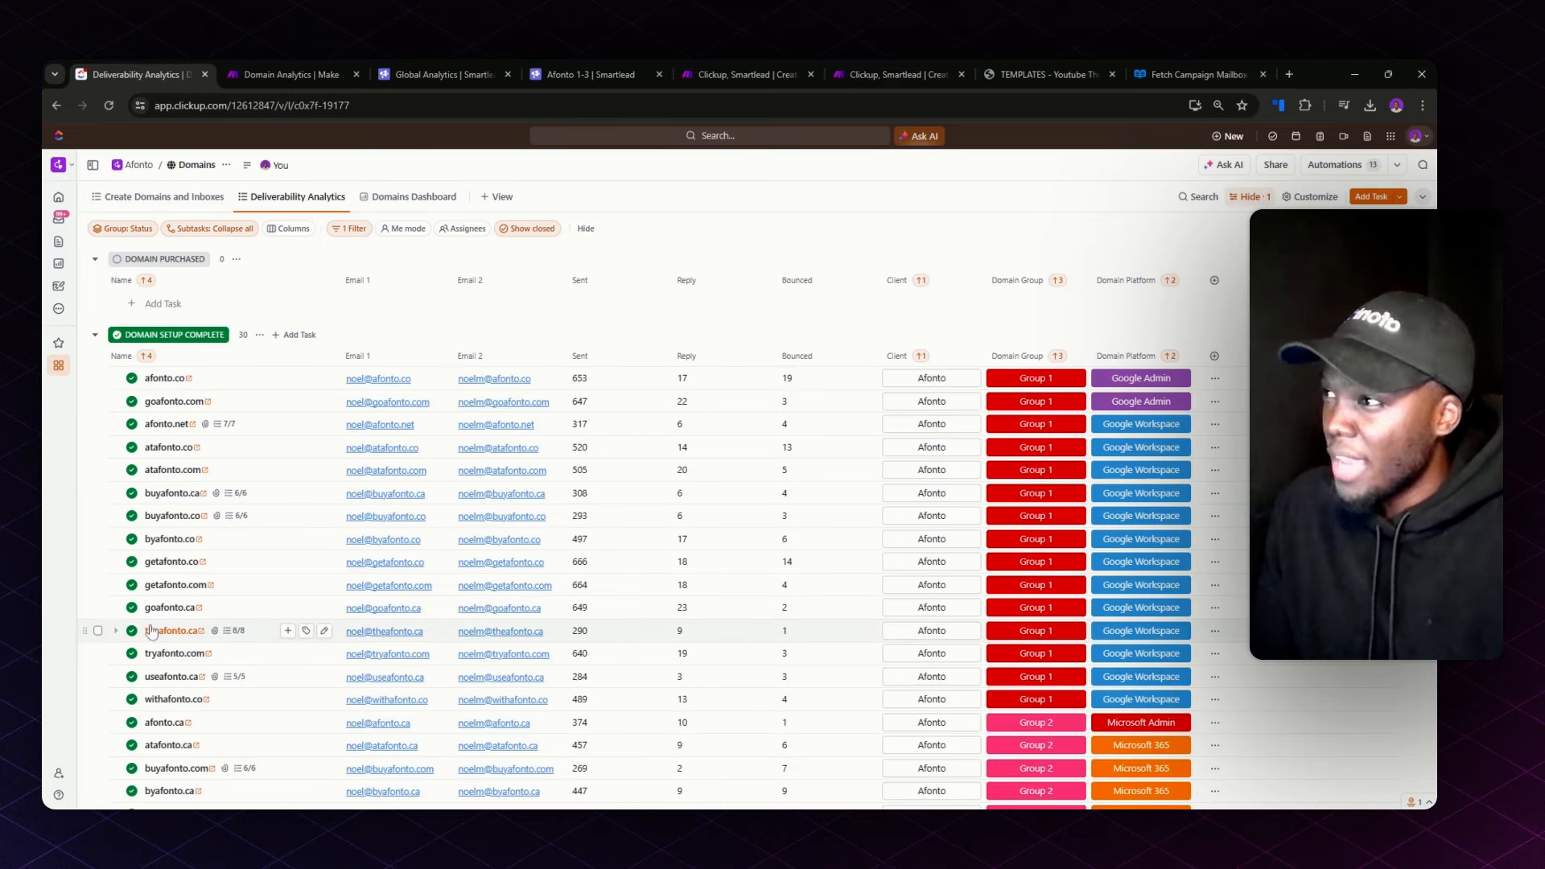
left_click(290, 74)
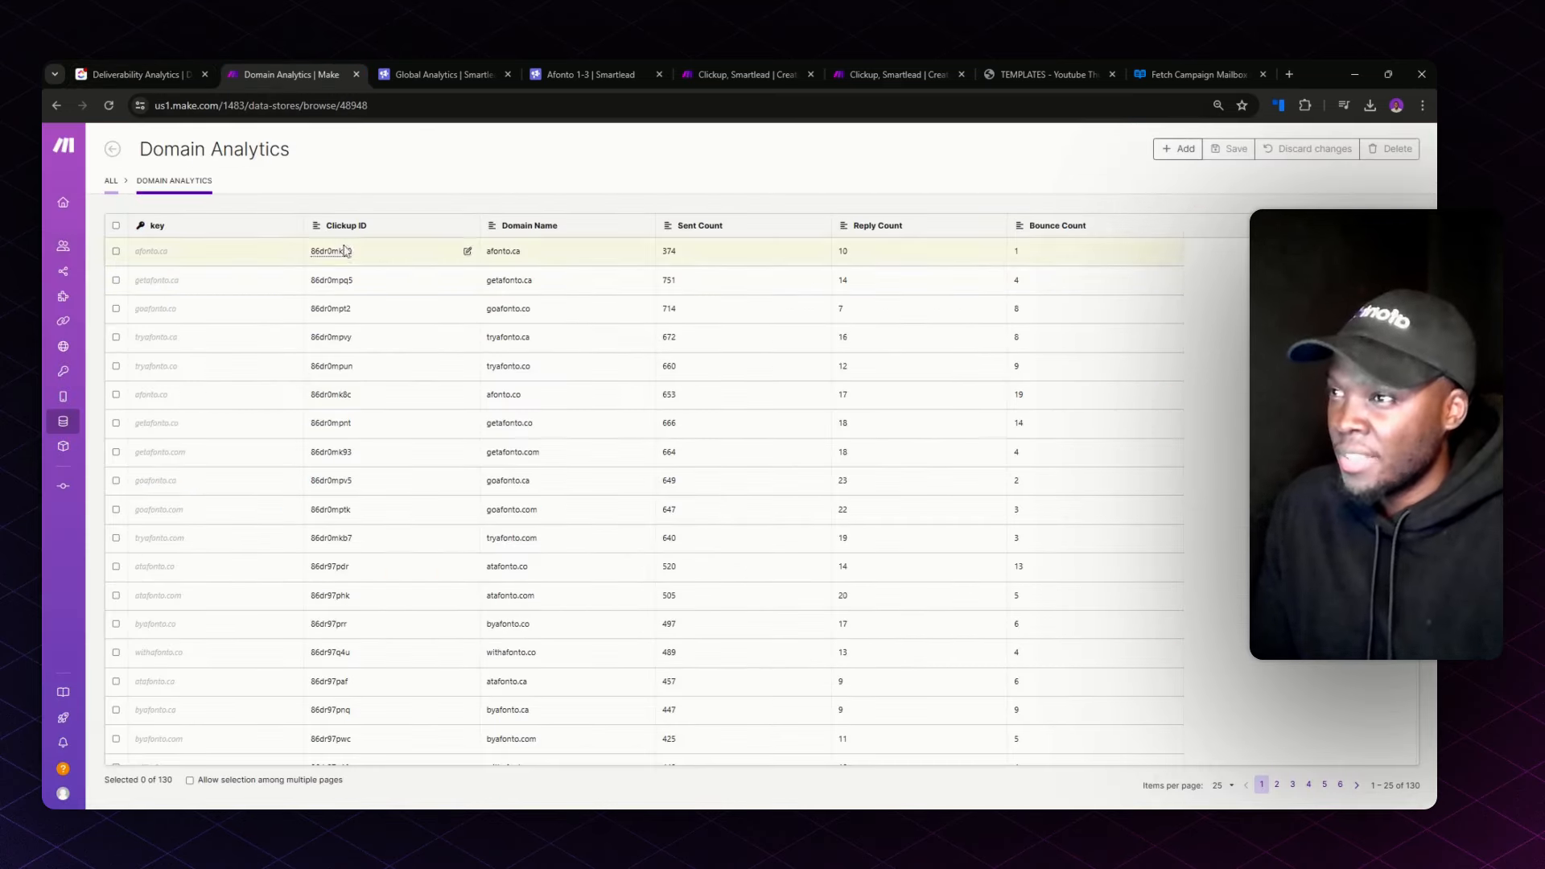
left_click(753, 75)
left_click(890, 77)
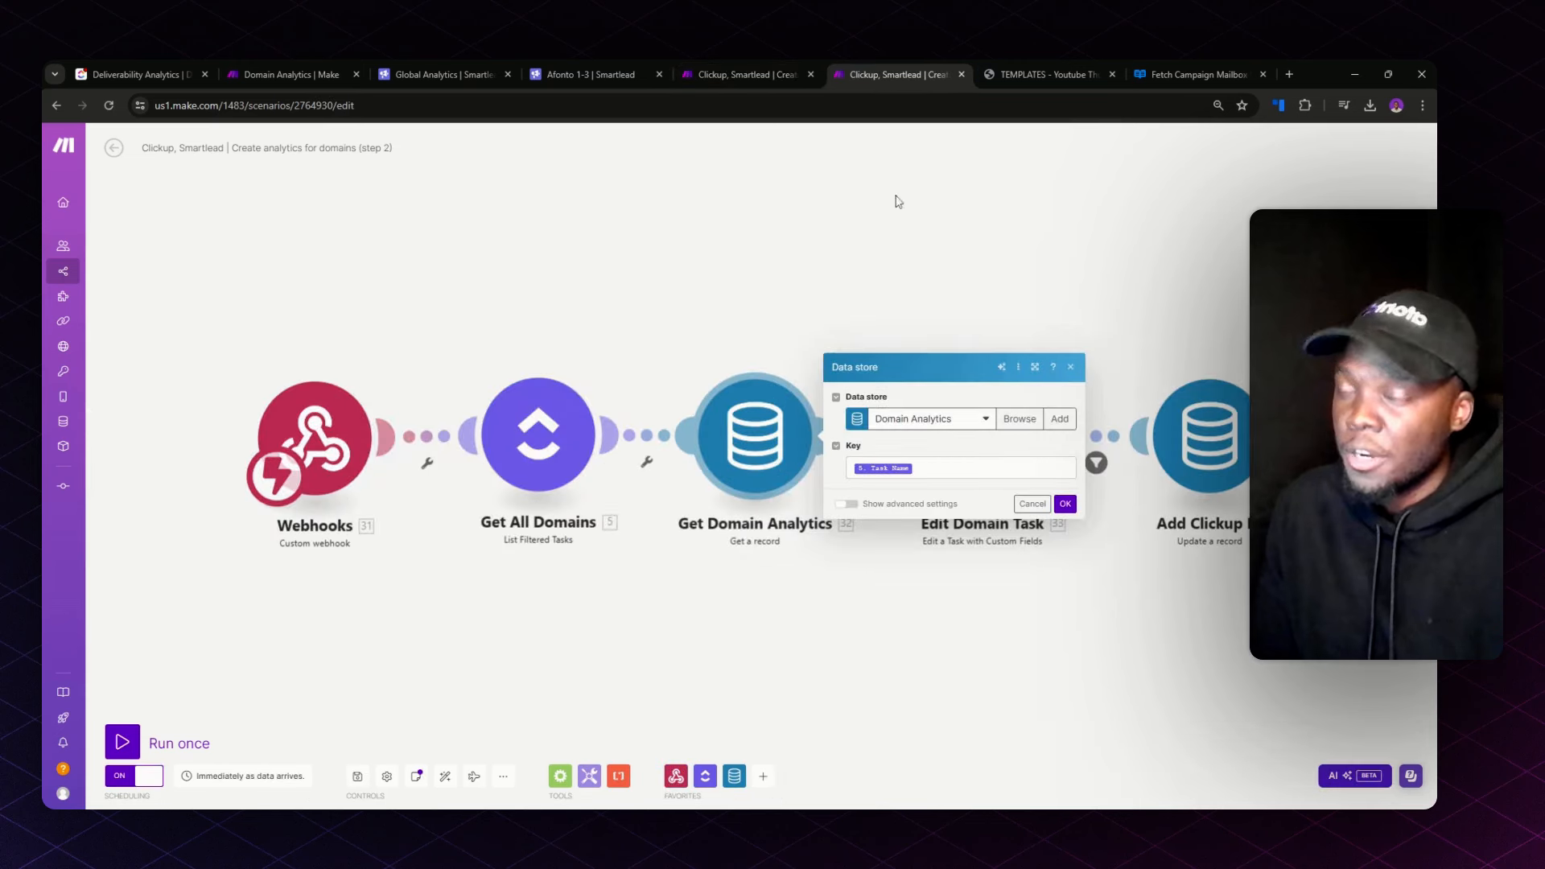
left_click(768, 344)
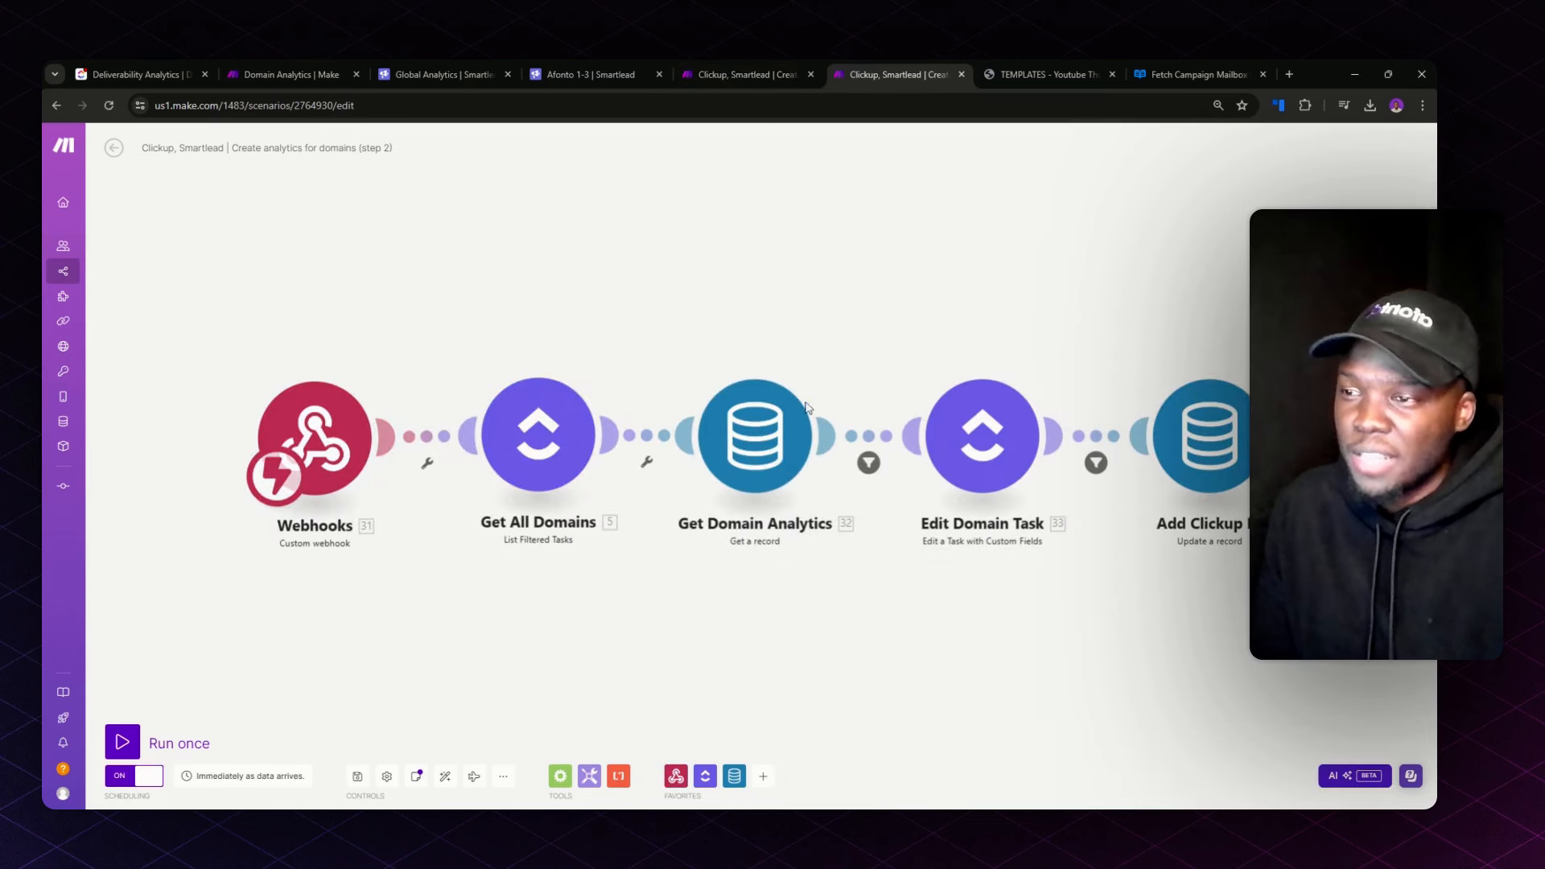
Step: Examine the Edit Domain Task module's custom field mappings, then view the Domain Analytics records and ClickUp's Deliverability Analytics list
left_click(965, 452)
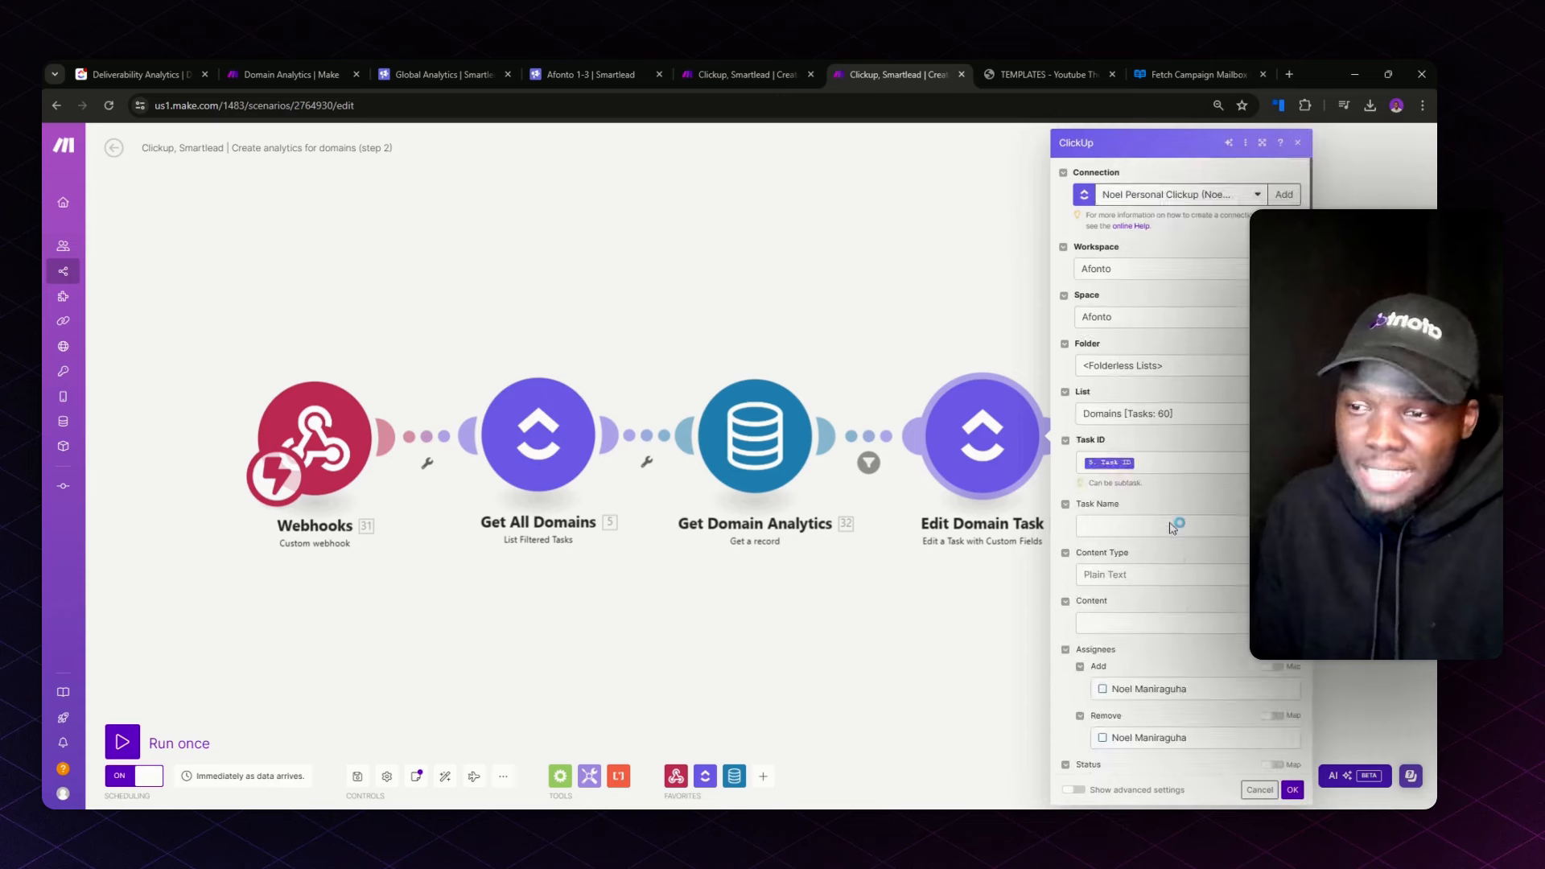
scroll(1171, 524, "down", 10)
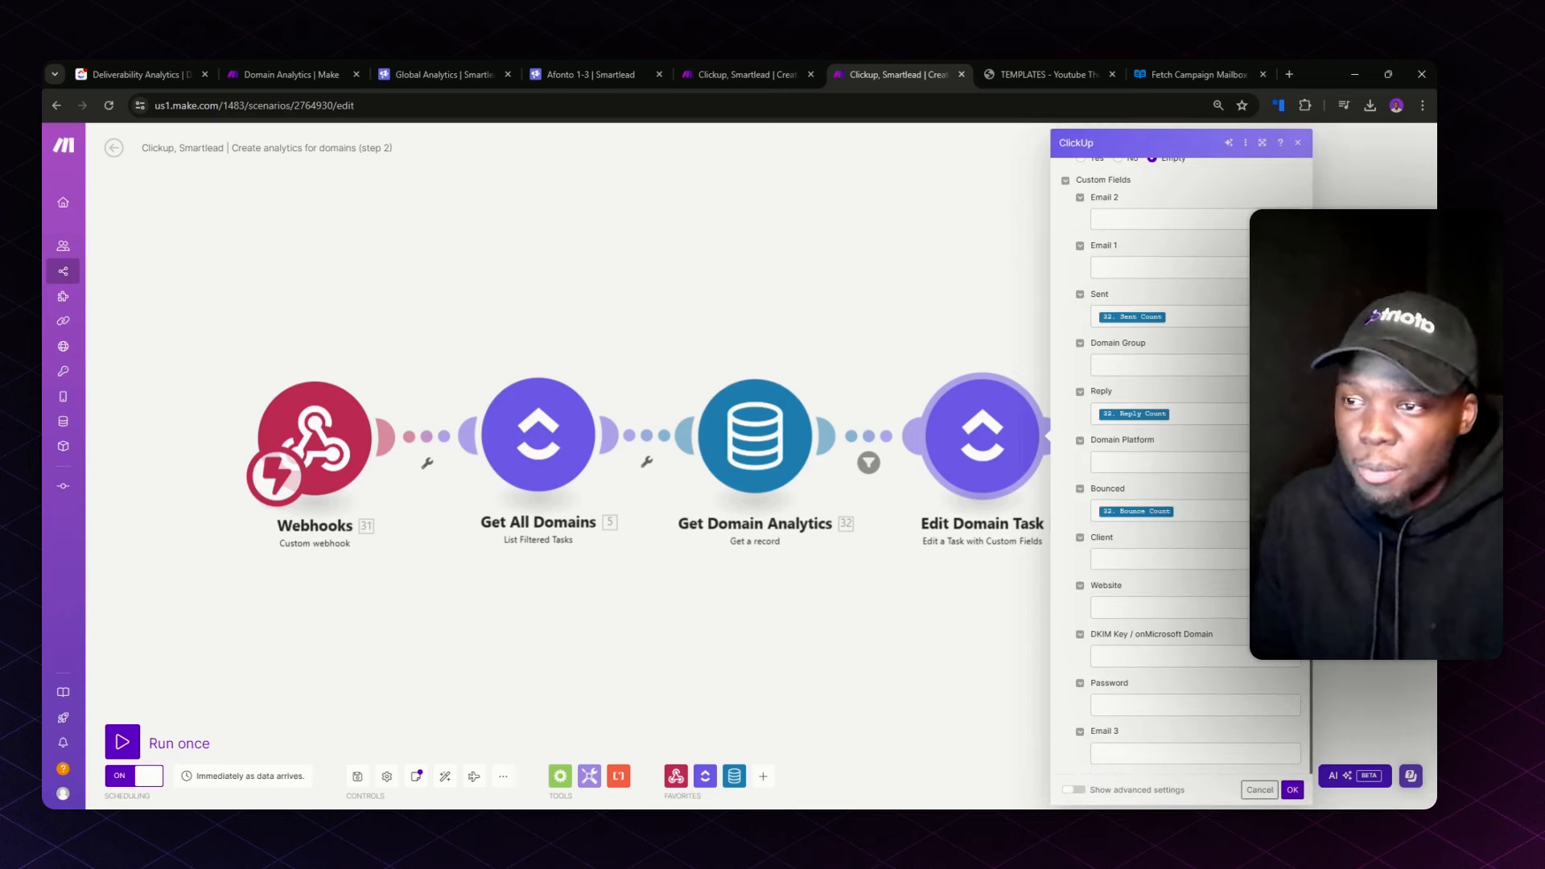
left_click(881, 561)
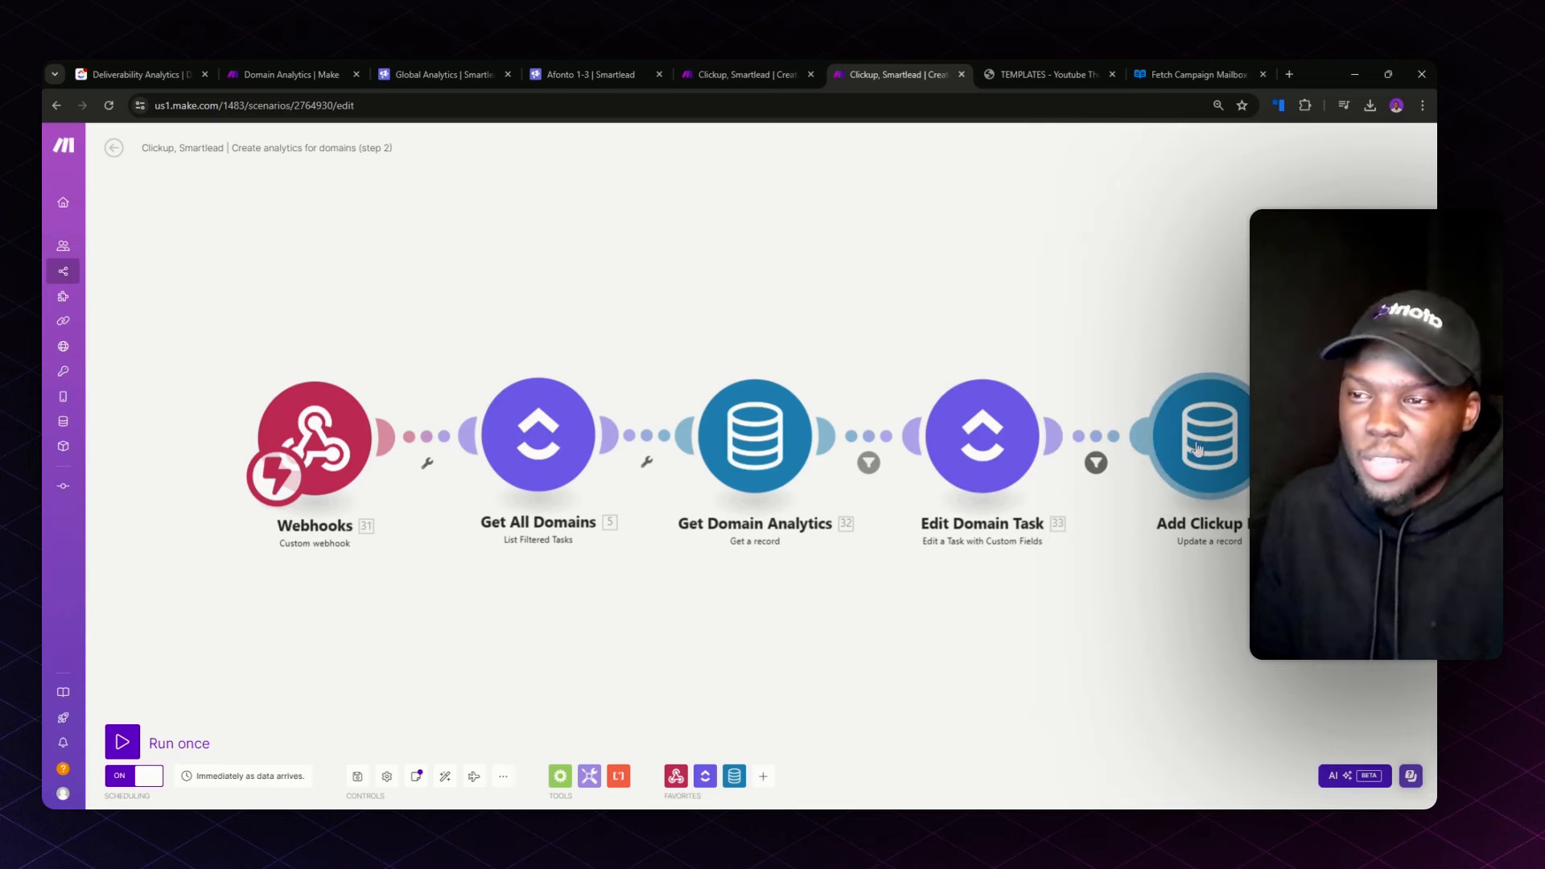
left_click(302, 73)
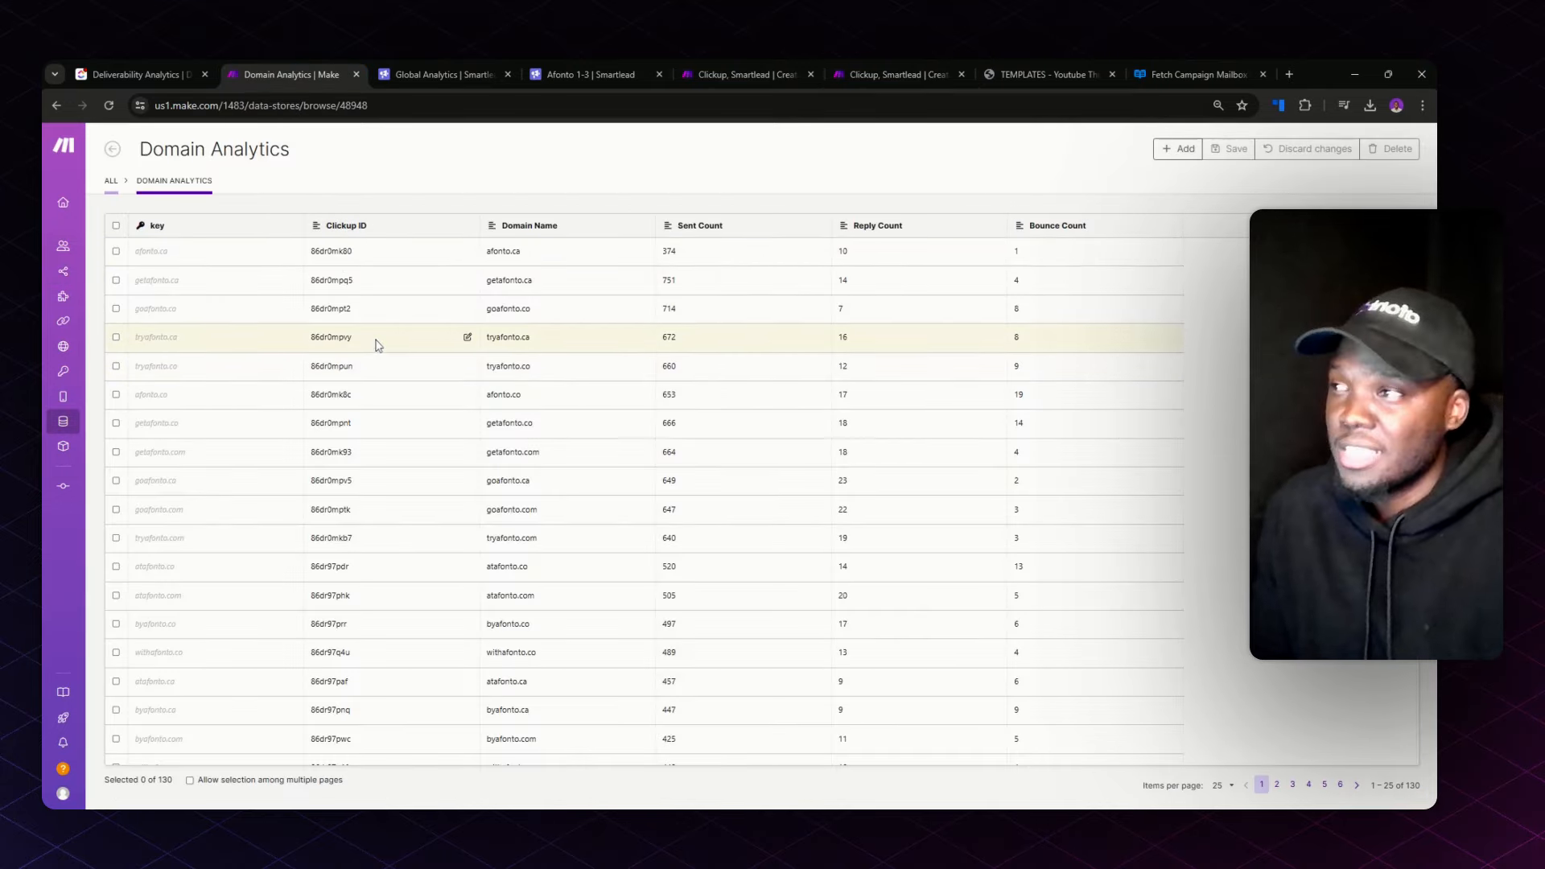
left_click(157, 75)
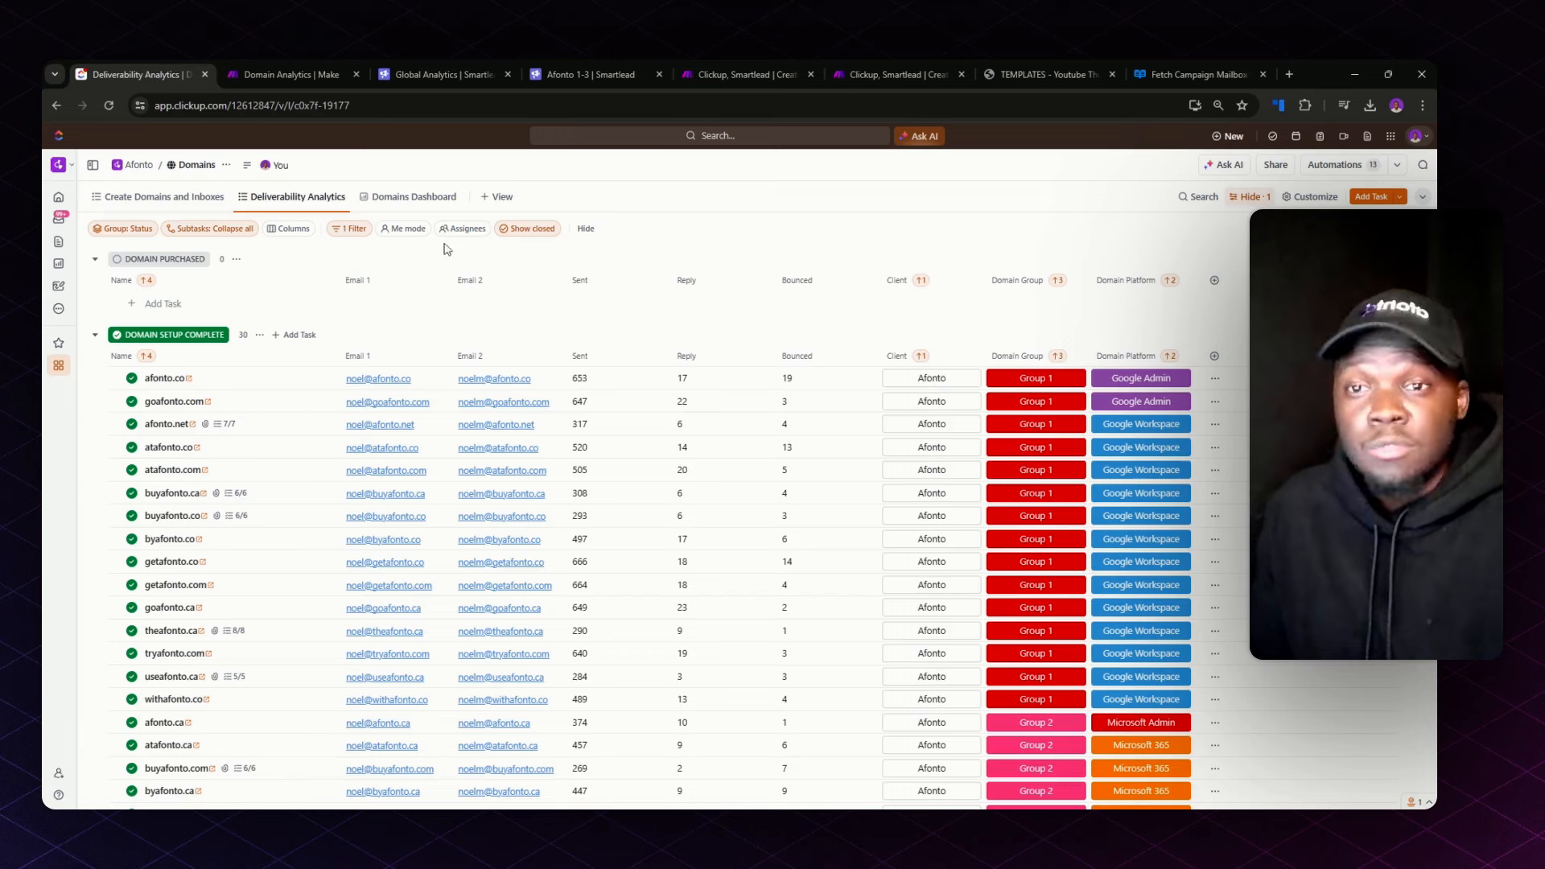